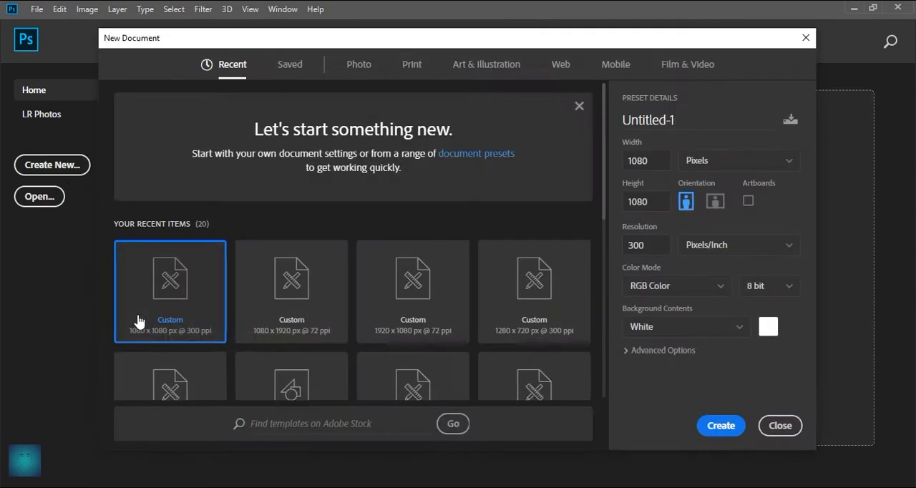
# Step: Create a document named HAPPY NEW YEAR, 1080 by 1080 pixels at 300 pixels per inch, with a white background
pyautogui.moveTo(686, 123); pyautogui.dragTo(613, 122)
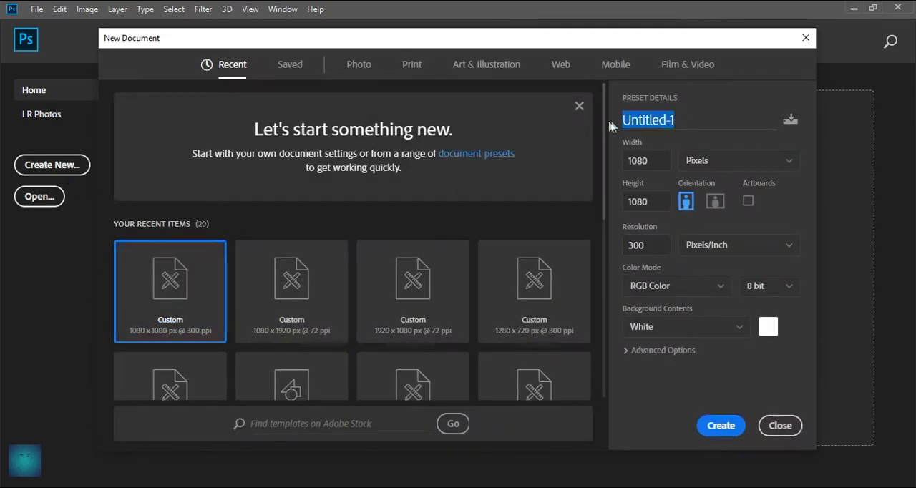
pyautogui.write('h')
pyautogui.press('BackSpace')
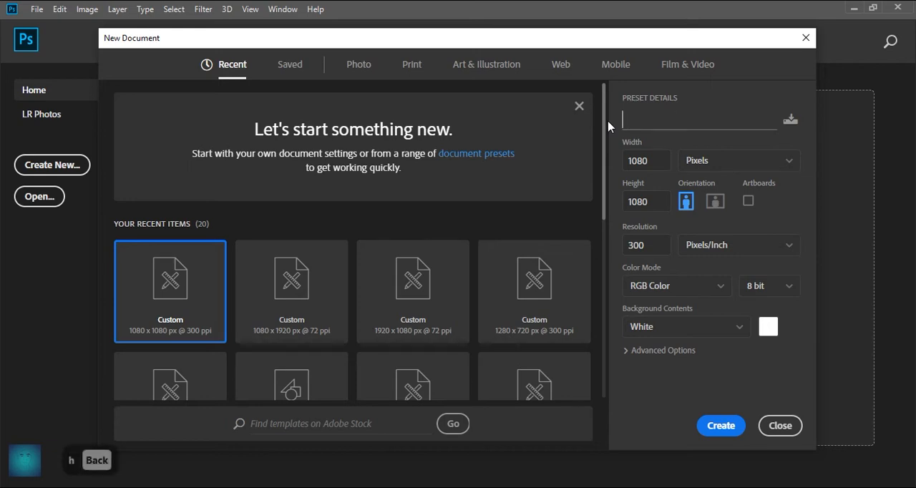
pyautogui.press('capslock')
pyautogui.write('HAPPY')
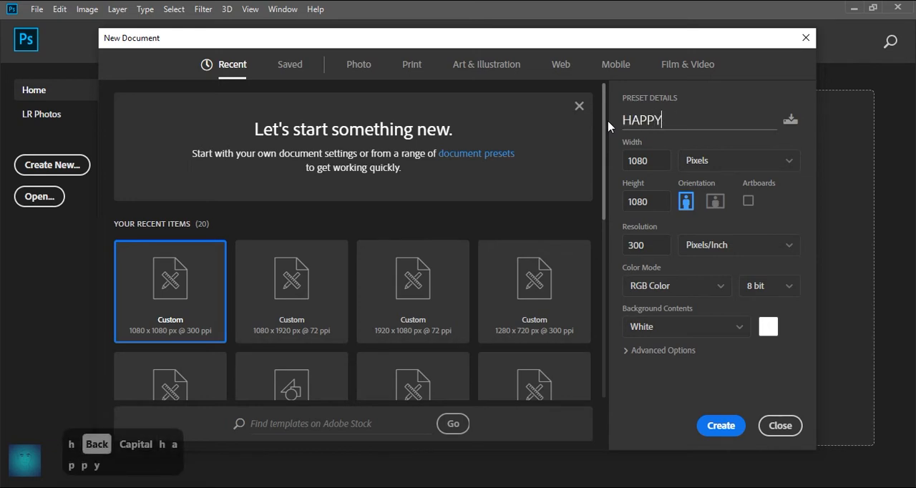
pyautogui.write(' NEW YEAR')
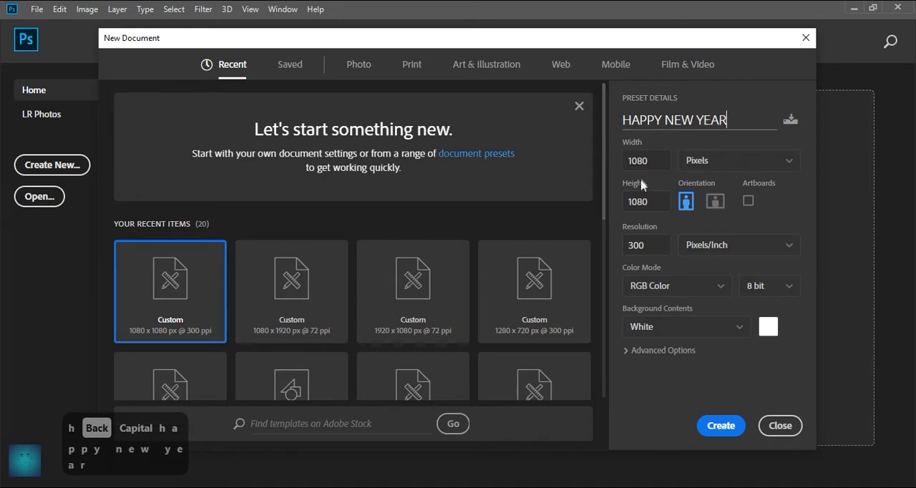
pyautogui.doubleClick(666, 163)
pyautogui.doubleClick(654, 203)
pyautogui.doubleClick(644, 247)
pyautogui.click(716, 428)
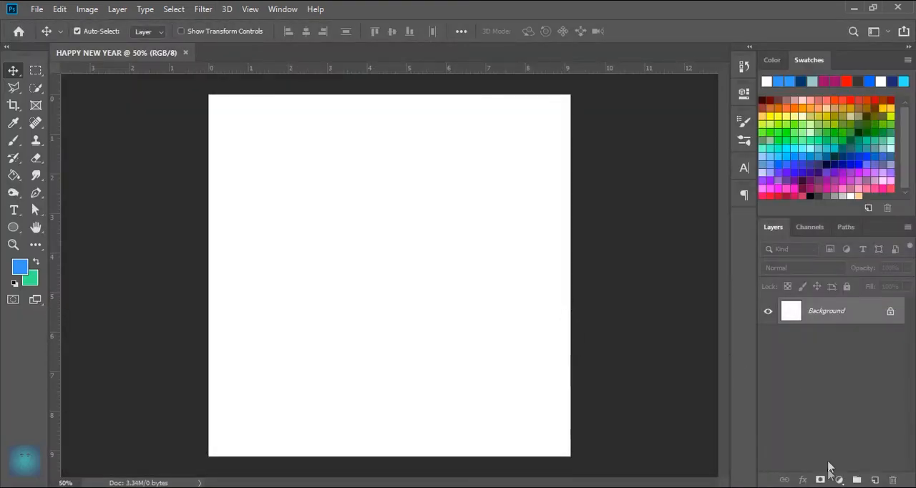
# Step: Add a Solid Color fill layer in dark blue over the whole canvas
pyautogui.click(834, 480)
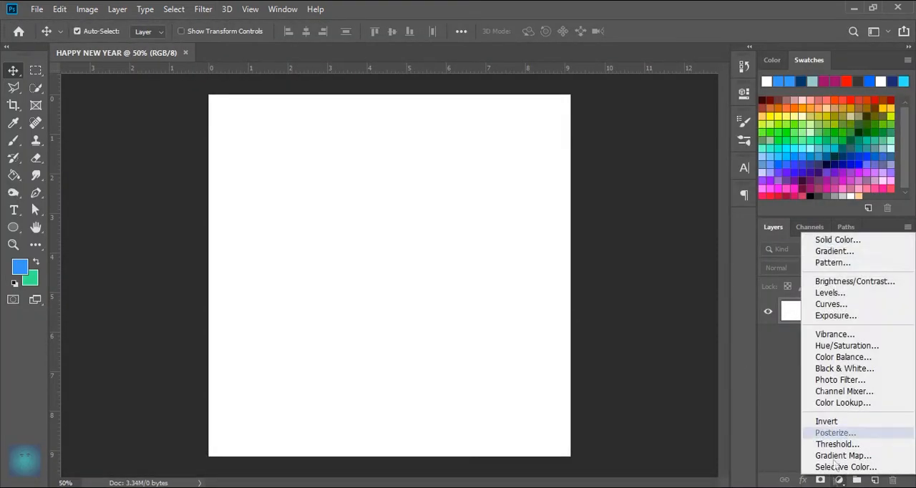
pyautogui.click(834, 239)
pyautogui.moveTo(698, 293); pyautogui.dragTo(725, 359)
pyautogui.click(854, 256)
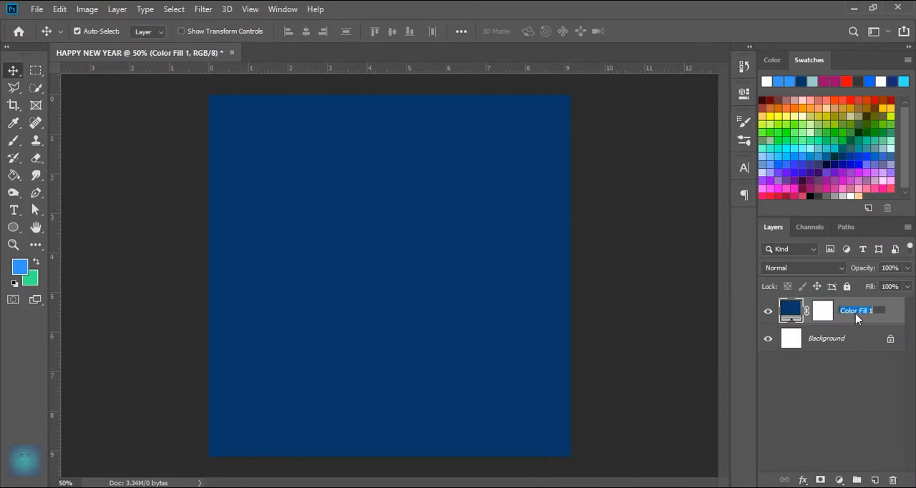
# Step: Rename the dark blue fill layer as BG and lock it completely
pyautogui.write('BG')
pyautogui.press('Return')
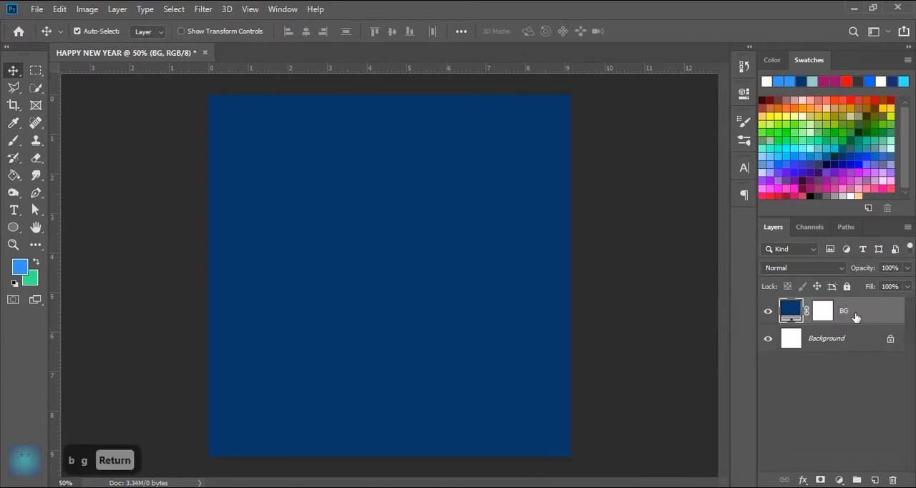
pyautogui.click(847, 287)
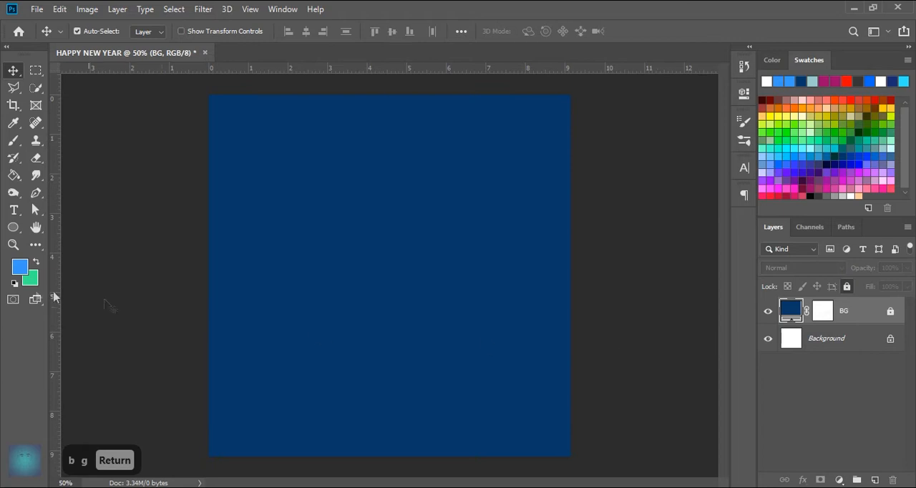
# Step: Draw a light blue rounded rectangle about 346 by 234 px with a 30 px corner radius near the canvas centre
pyautogui.click(15, 230)
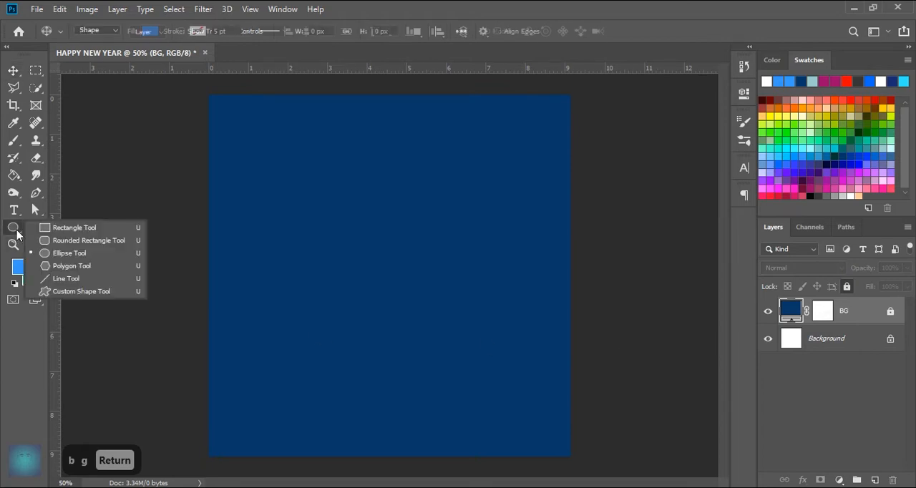
pyautogui.click(58, 239)
pyautogui.moveTo(309, 243); pyautogui.dragTo(425, 322)
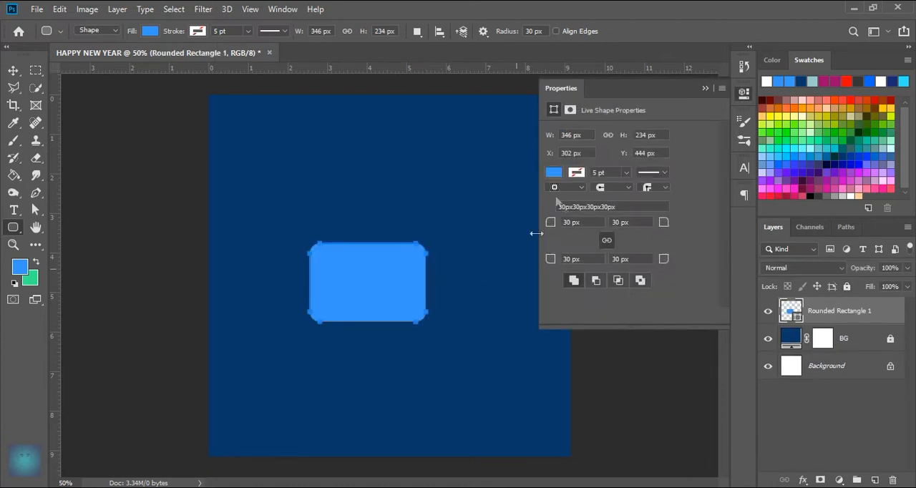
# Step: Set the rounded rectangle's width and height to 500 px each
pyautogui.click(585, 133)
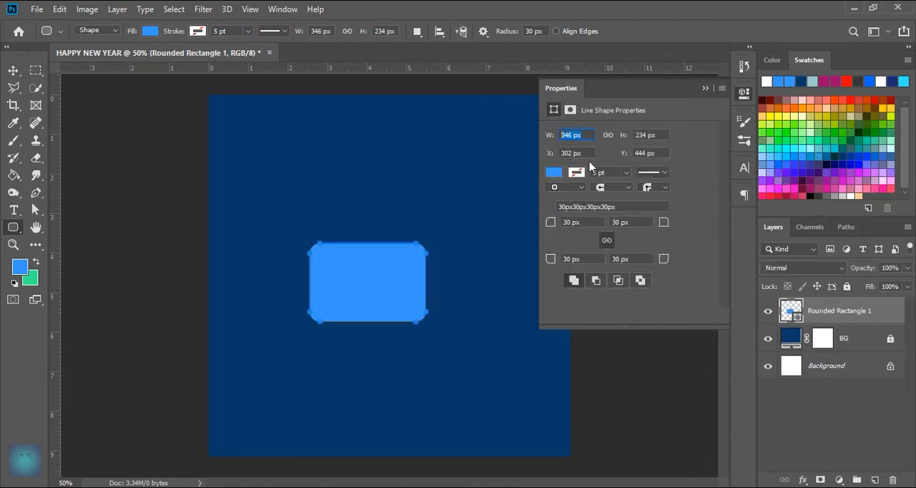
pyautogui.write('500')
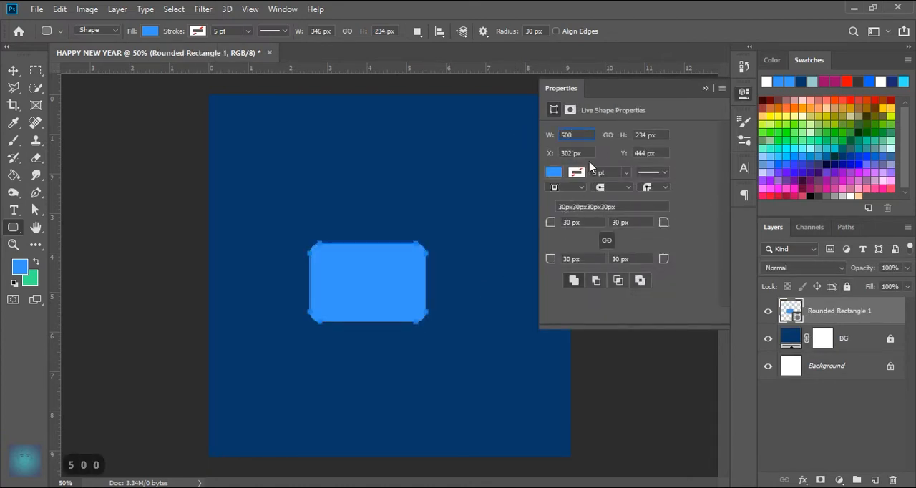
pyautogui.press('Tab')
pyautogui.write('500')
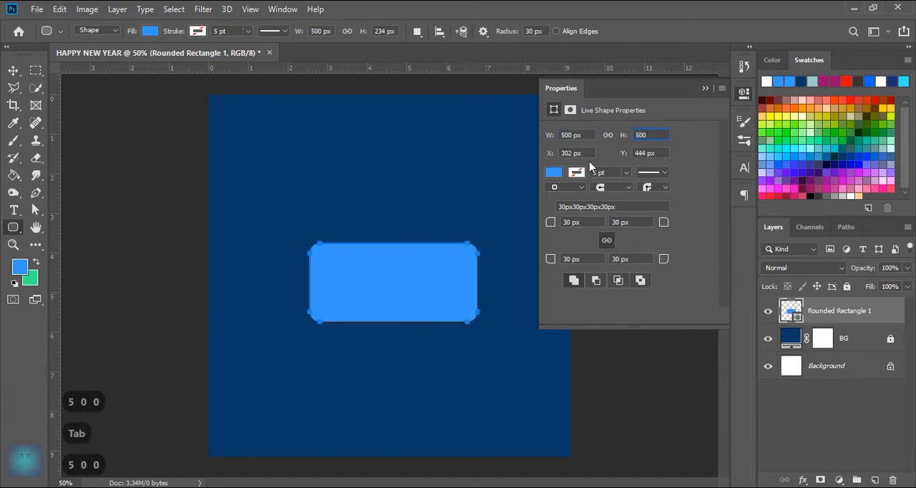
pyautogui.press('Return')
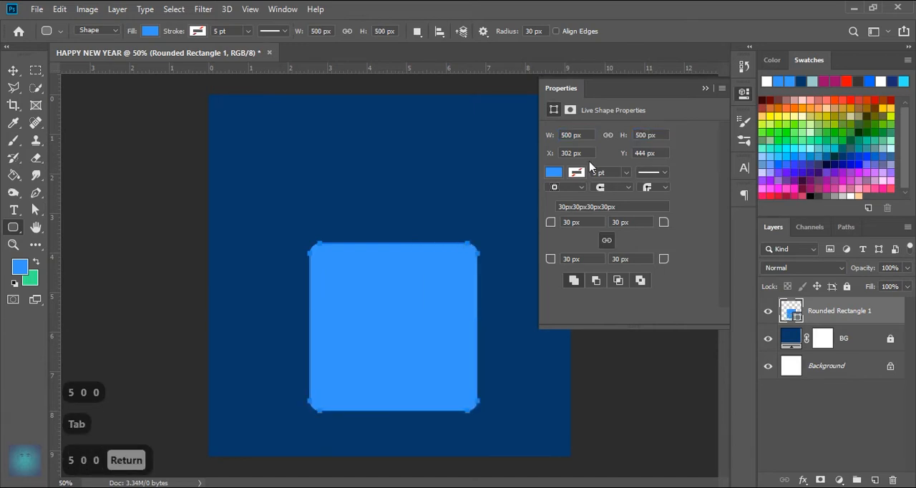
pyautogui.click(705, 88)
# Step: Rotate the rounded square by -45 degrees with Free Transform to form a diamond
pyautogui.press('v')
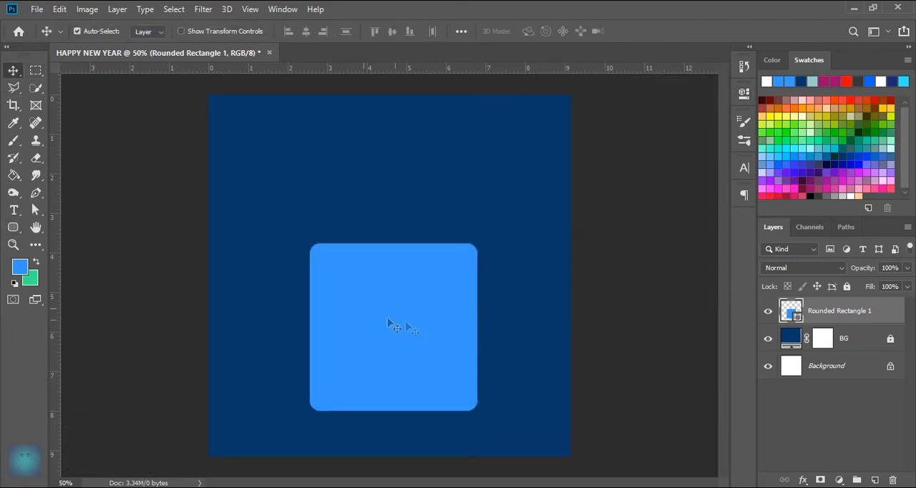
pyautogui.hotkey('ctrl', 't')
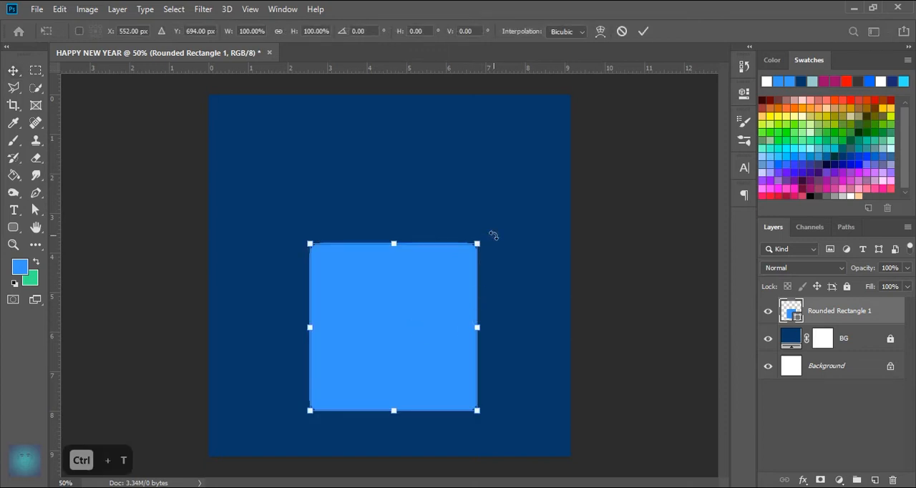
pyautogui.moveTo(494, 235); pyautogui.dragTo(388, 218)
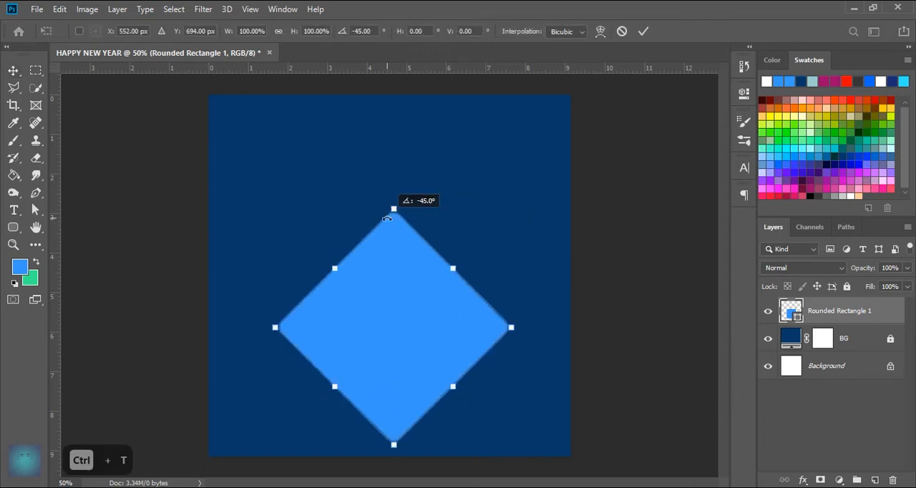
pyautogui.click(642, 33)
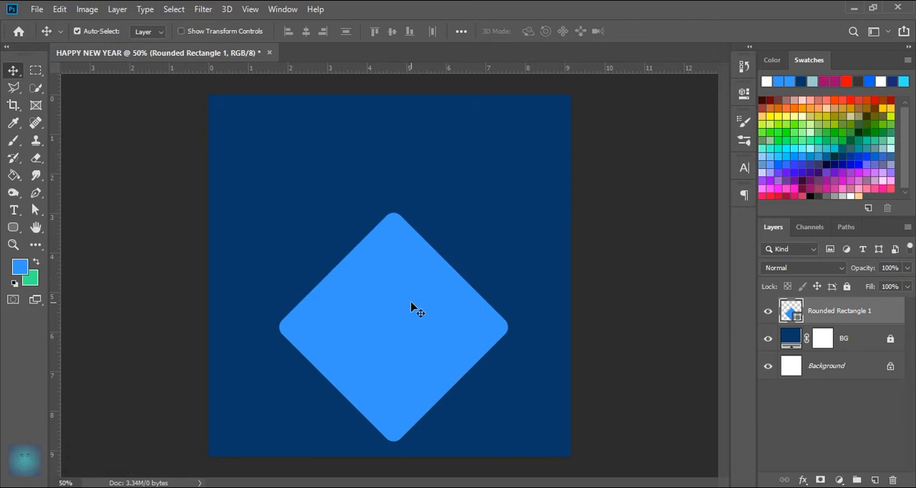
# Step: Turn the diamond into a triangle by moving its lowest anchor points straight up to the level of the side corners
pyautogui.click(13, 227)
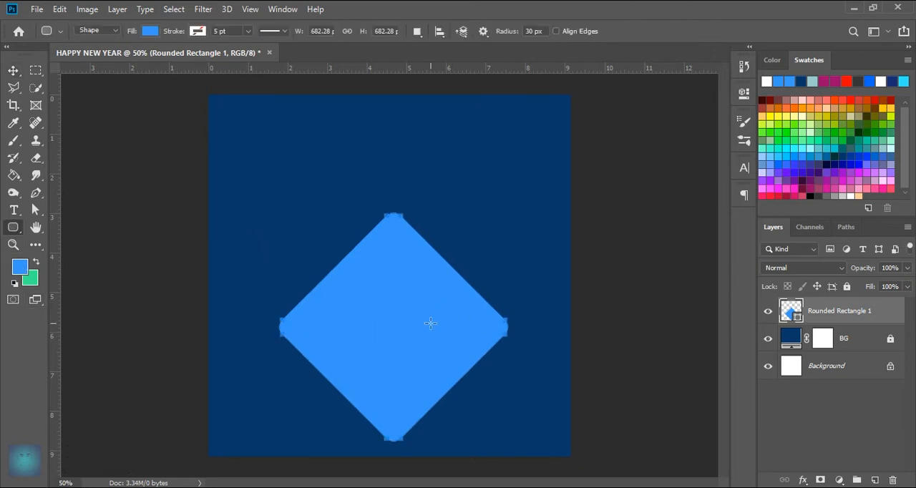
pyautogui.click(35, 192)
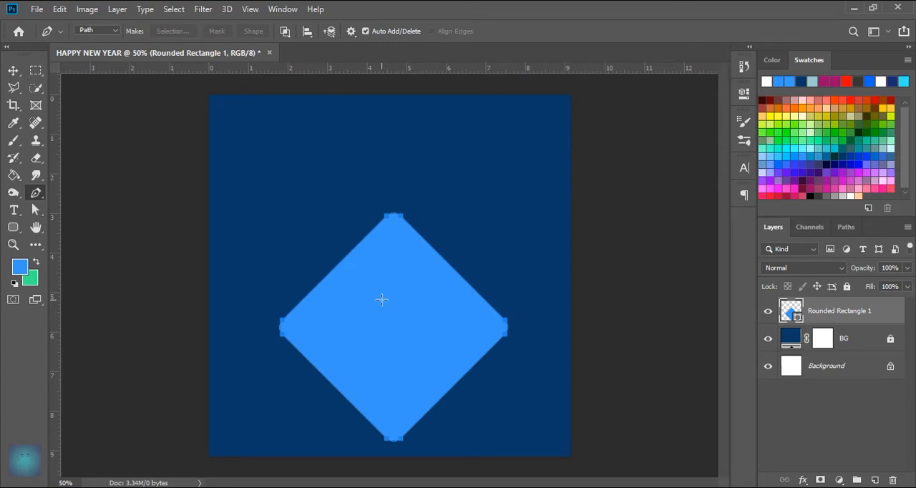
pyautogui.press('capslock')
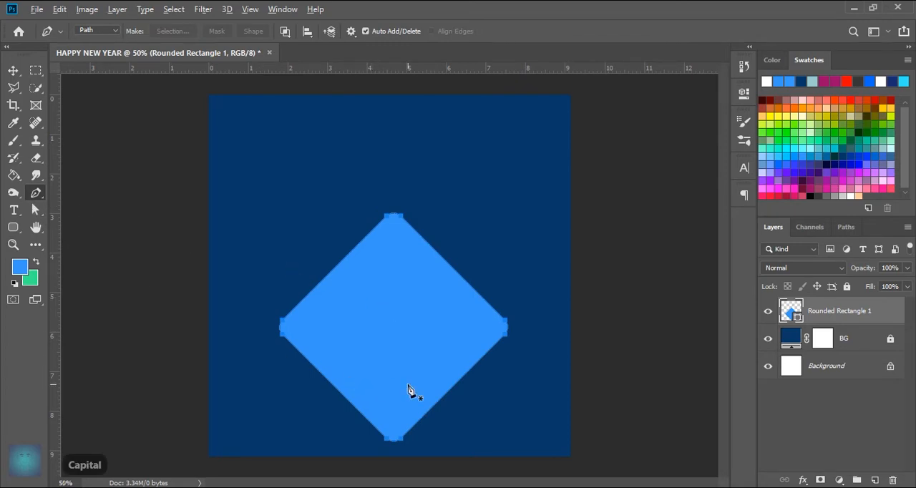
pyautogui.scroll(1, 411, 390)
pyautogui.moveTo(429, 429); pyautogui.dragTo(350, 405)
pyautogui.moveTo(402, 425); pyautogui.dragTo(402, 299)
# Step: Delete the anchor points forming the small bump in the middle of the triangle's base, leaving a straight edge
pyautogui.scroll(3, 395, 327)
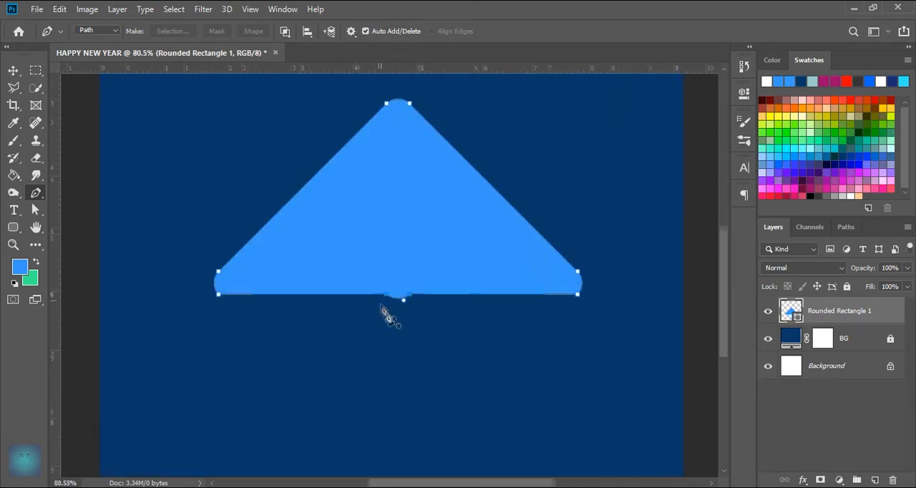
pyautogui.scroll(2, 403, 299)
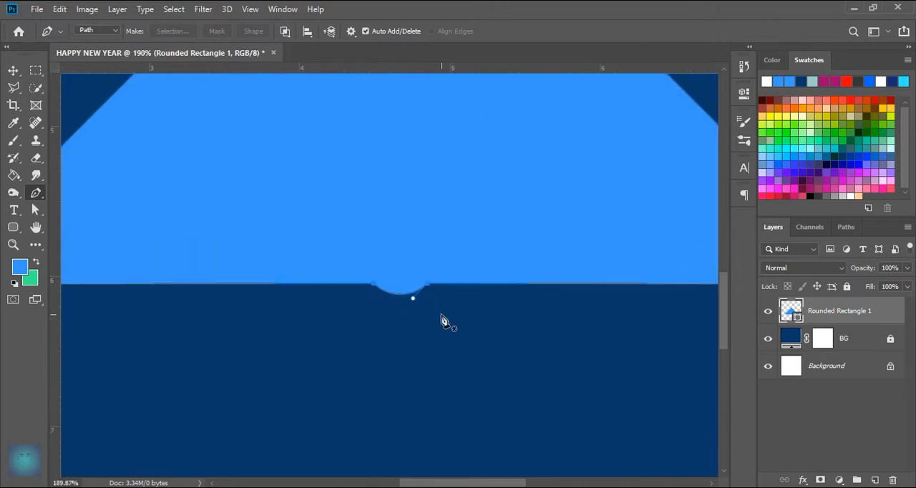
pyautogui.moveTo(442, 316); pyautogui.dragTo(360, 272)
pyautogui.scroll(-3, 406, 310)
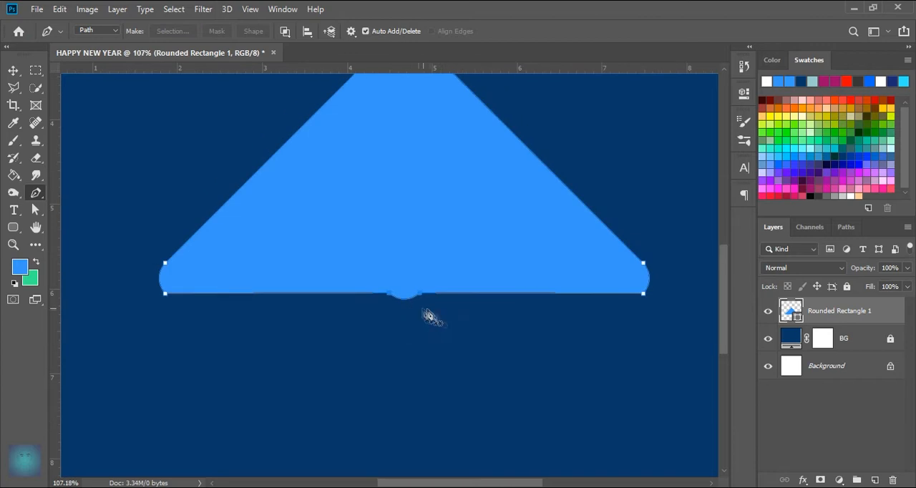
pyautogui.moveTo(431, 312); pyautogui.dragTo(381, 286)
pyautogui.press('Delete')
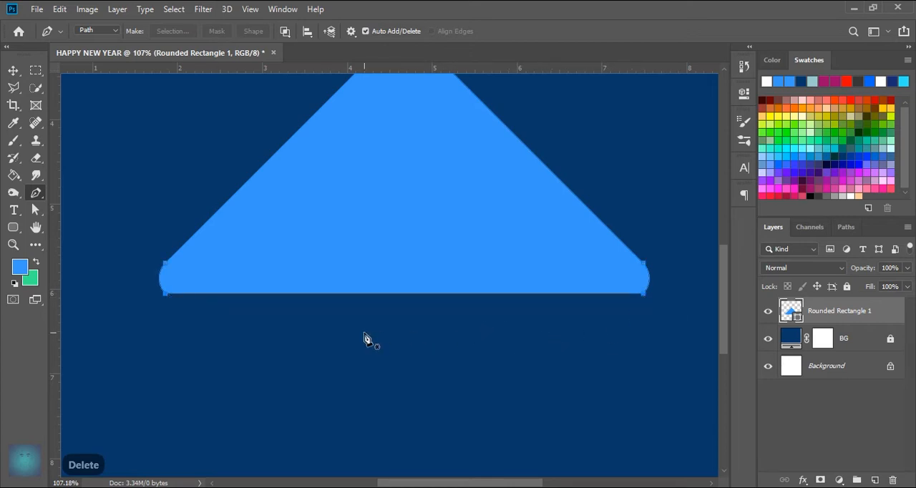
pyautogui.click(13, 70)
pyautogui.scroll(-6, 374, 319)
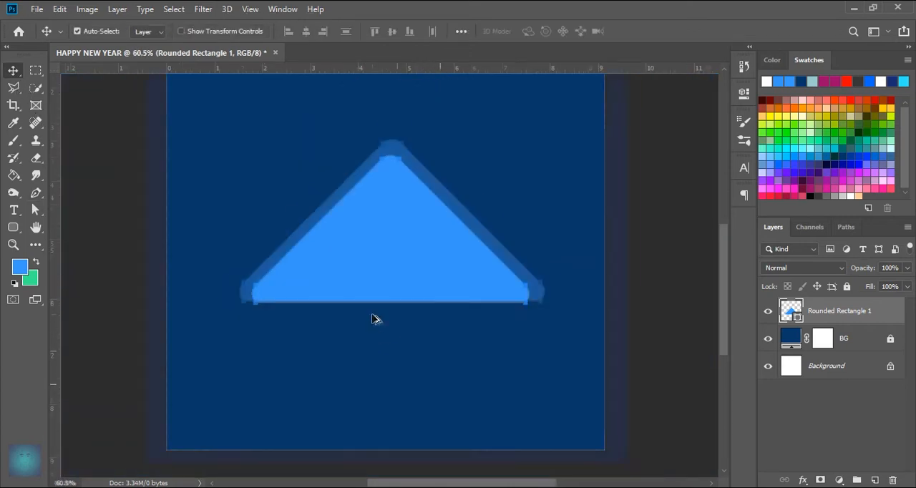
pyautogui.click(385, 348)
pyautogui.click(417, 292)
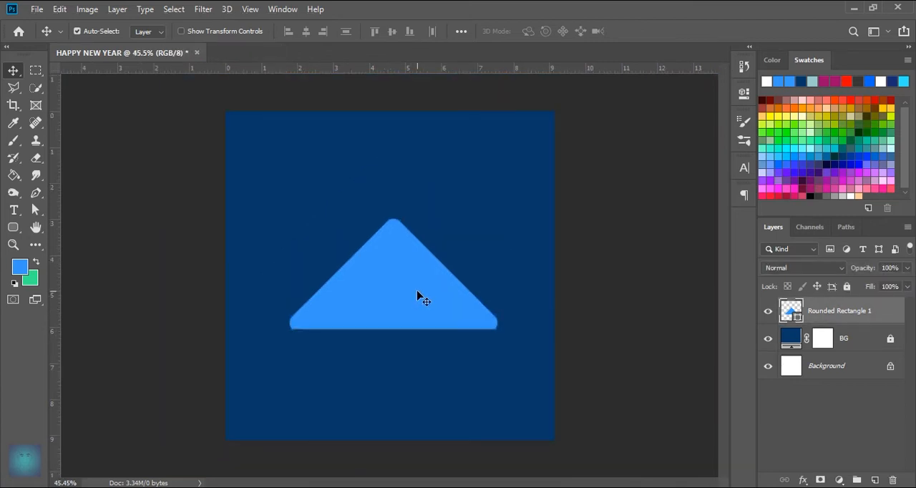
# Step: Add a guide layout to the canvas with 3 columns, 3 rows and 0.2 cm margins on all sides
pyautogui.click(252, 10)
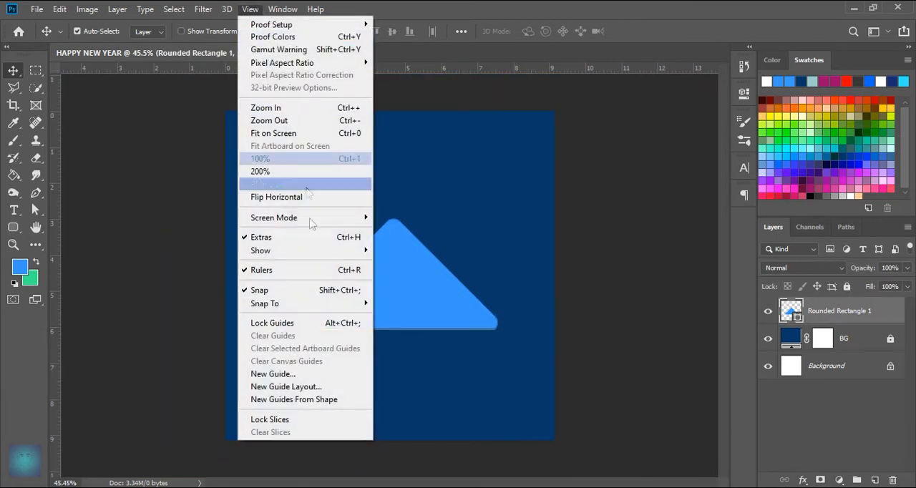
pyautogui.click(317, 387)
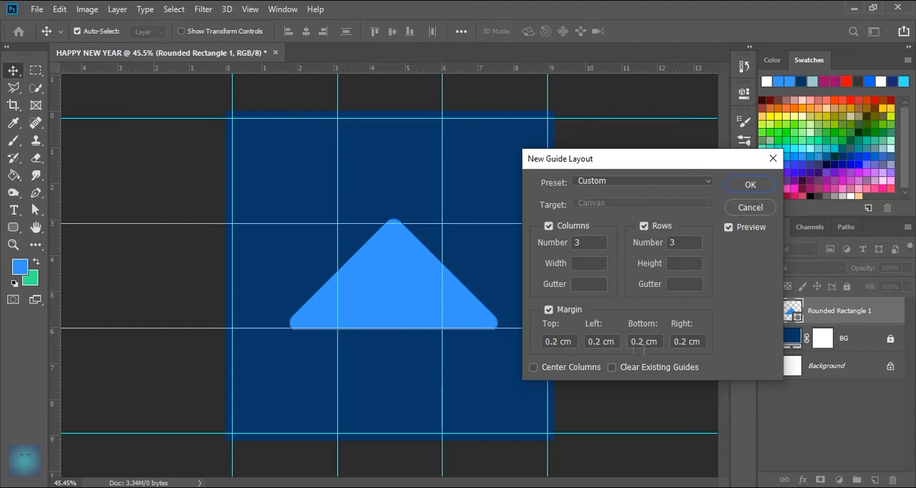
pyautogui.click(750, 185)
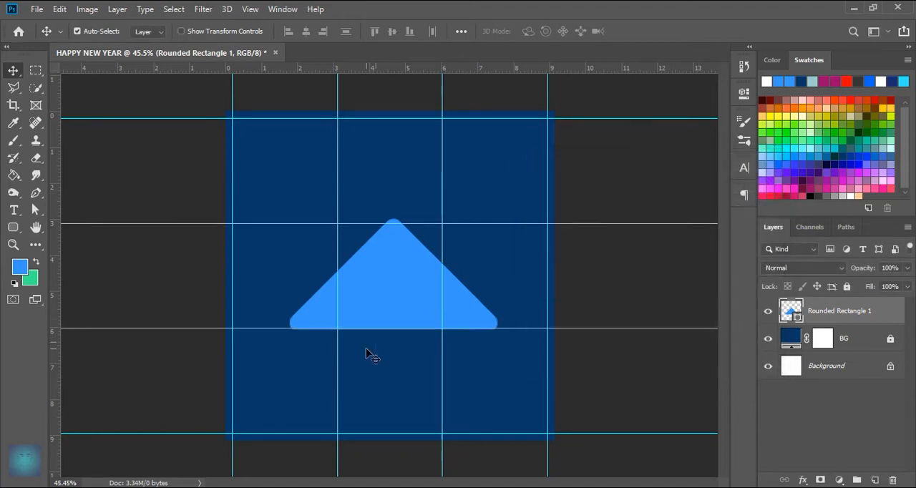
# Step: Move the triangle straight down about 0.8 cm so its base lies below the lower inner horizontal guide
pyautogui.moveTo(402, 297); pyautogui.dragTo(402, 317)
pyautogui.scroll(2, 399, 325)
pyautogui.scroll(-2, 399, 325)
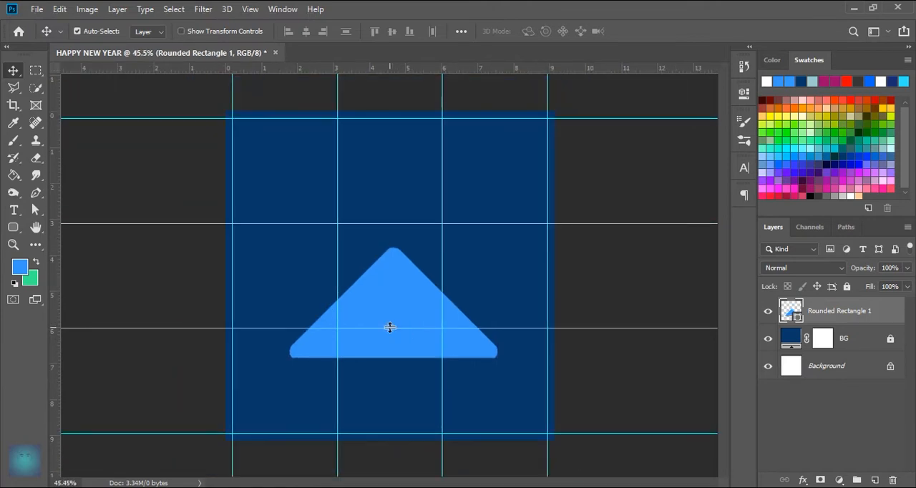
# Step: Duplicate the triangle layer and move the copy straight up about 1.5 cm so it overlaps the original as a second tree tier
pyautogui.rightClick(864, 318)
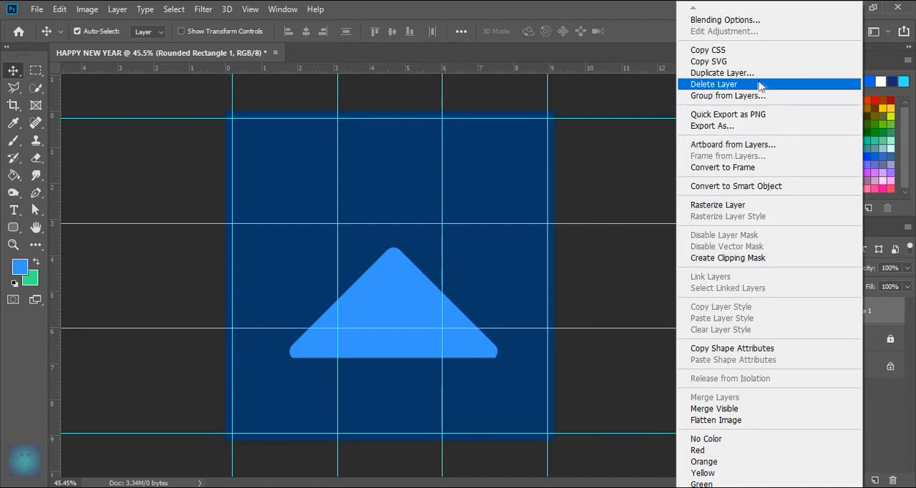
pyautogui.click(722, 73)
pyautogui.click(568, 130)
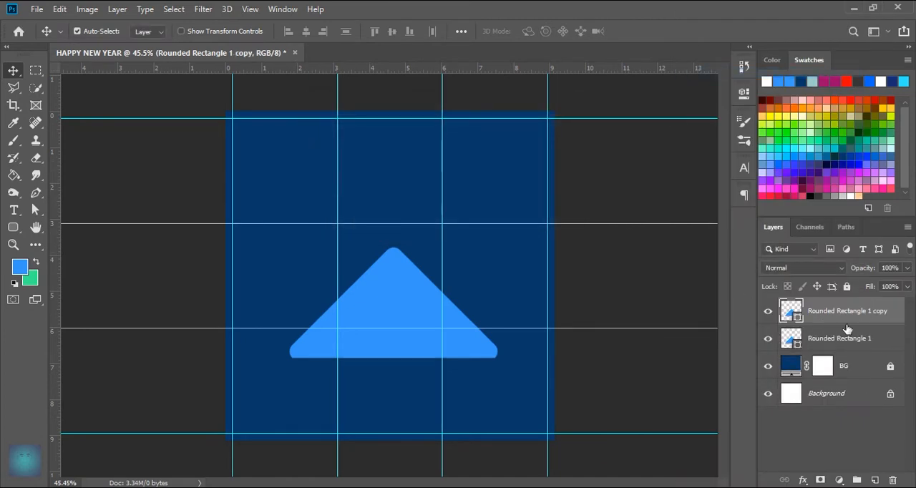
pyautogui.moveTo(402, 306); pyautogui.dragTo(406, 254)
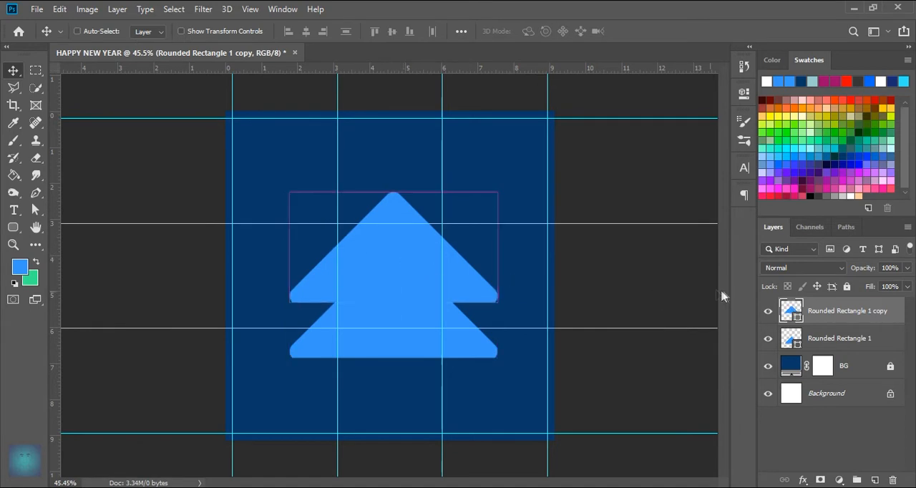
# Step: Add two more tiers by duplicating the top triangle, moving the first copy up about 1.5 cm and the second about 1.3 cm further
pyautogui.hotkey('ctrl', 'j')
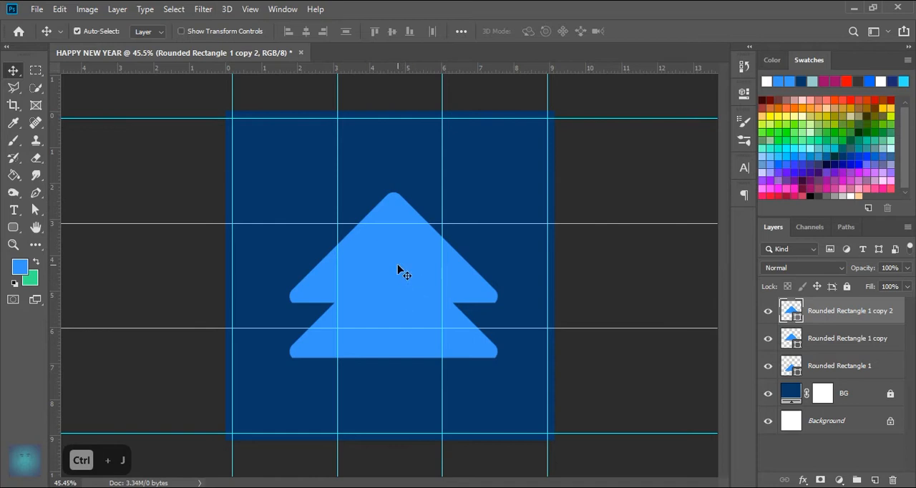
pyautogui.moveTo(403, 248); pyautogui.dragTo(408, 199)
pyautogui.press('ctrl')
pyautogui.press('ctrl')
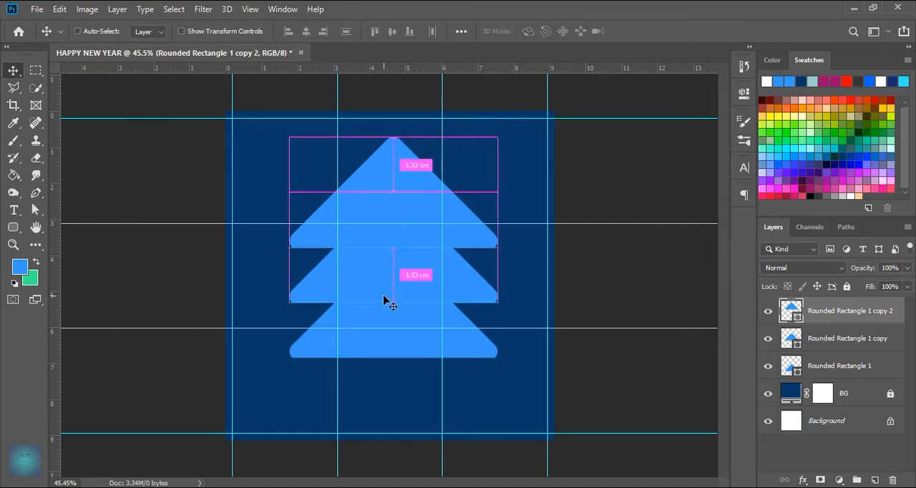
pyautogui.hotkey('ctrl', 'j')
pyautogui.moveTo(401, 198); pyautogui.dragTo(399, 151)
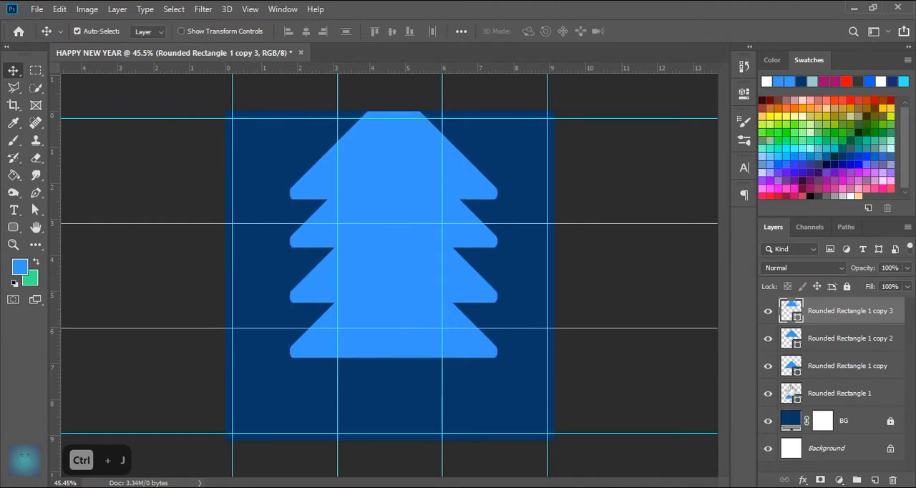
# Step: Select all four triangle layers and move the whole stack straight down about 1.5 cm
pyautogui.keyDown('shift'); pyautogui.click(790, 394); pyautogui.keyUp('shift')
pyautogui.moveTo(405, 283); pyautogui.dragTo(399, 312)
pyautogui.click(422, 351)
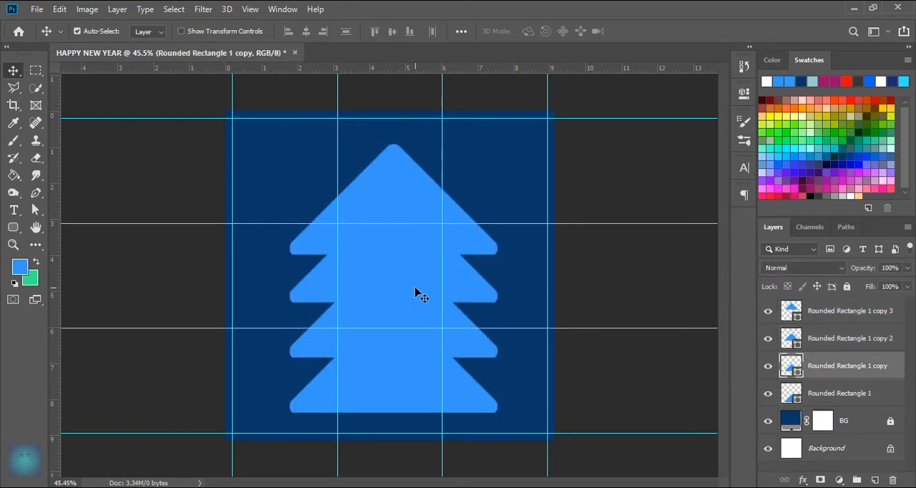
# Step: Scale the three upper triangles together to about 89%, keeping their base in place above the lowest tier
pyautogui.keyDown('shift'); pyautogui.click(399, 285); pyautogui.keyUp('shift')
pyautogui.click(854, 344)
pyautogui.click(861, 366)
pyautogui.keyDown('shift'); pyautogui.click(853, 343); pyautogui.keyUp('shift')
pyautogui.keyDown('shift'); pyautogui.click(854, 312); pyautogui.keyUp('shift')
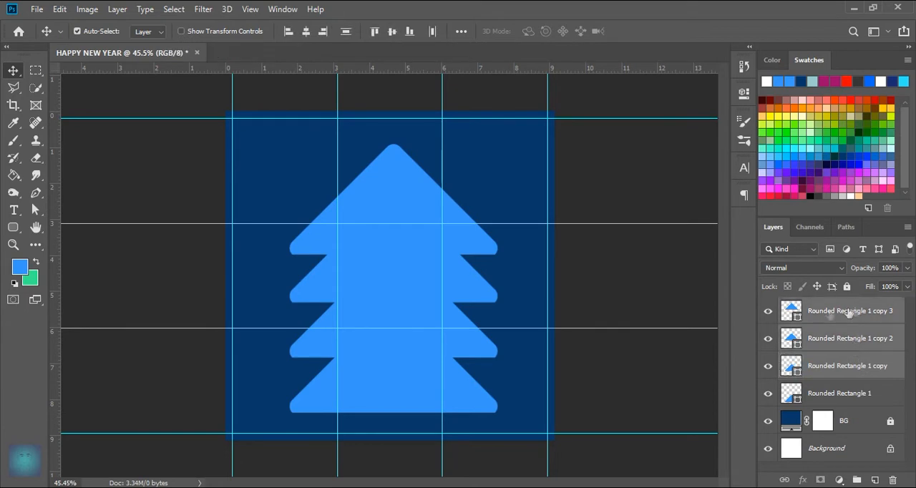
pyautogui.hotkey('ctrl', 't')
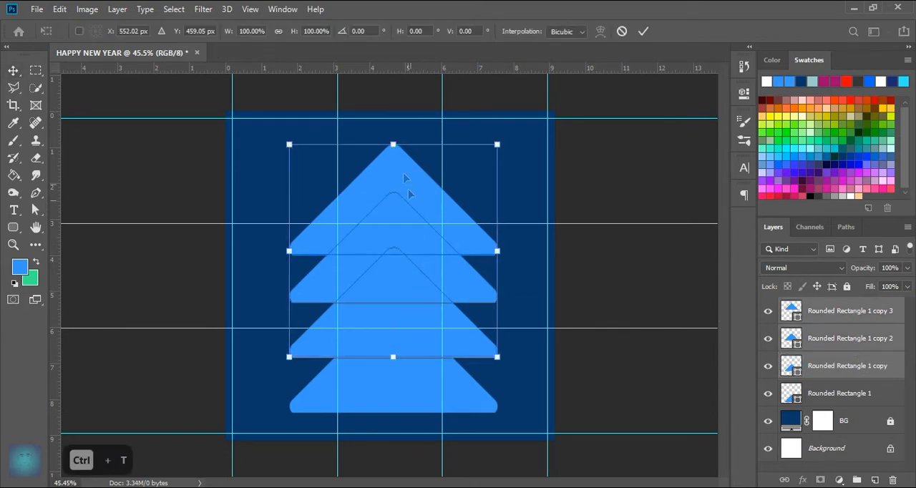
pyautogui.moveTo(394, 144); pyautogui.dragTo(391, 169)
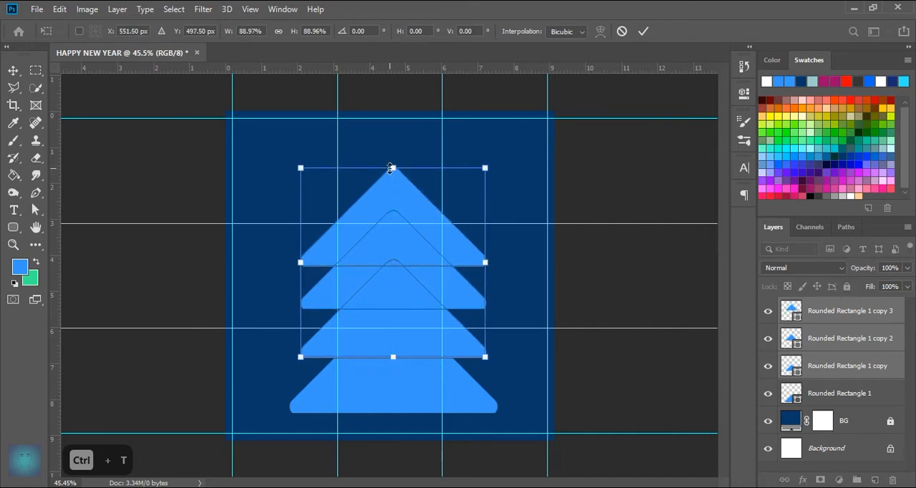
pyautogui.click(643, 31)
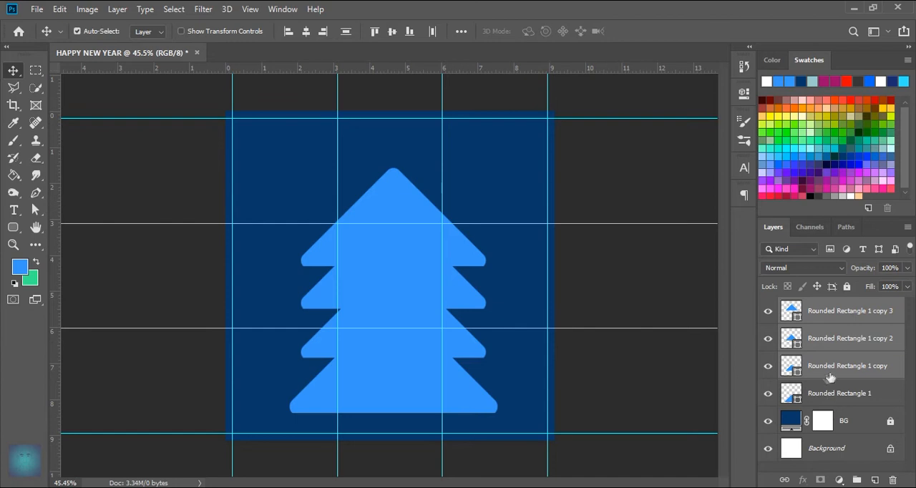
# Step: Scale the two uppermost triangles together to about 88%, keeping their lower edge in place
pyautogui.click(831, 377)
pyautogui.click(831, 348)
pyautogui.keyDown('shift'); pyautogui.click(832, 312); pyautogui.keyUp('shift')
pyautogui.hotkey('ctrl', 't')
pyautogui.moveTo(395, 166); pyautogui.dragTo(393, 183)
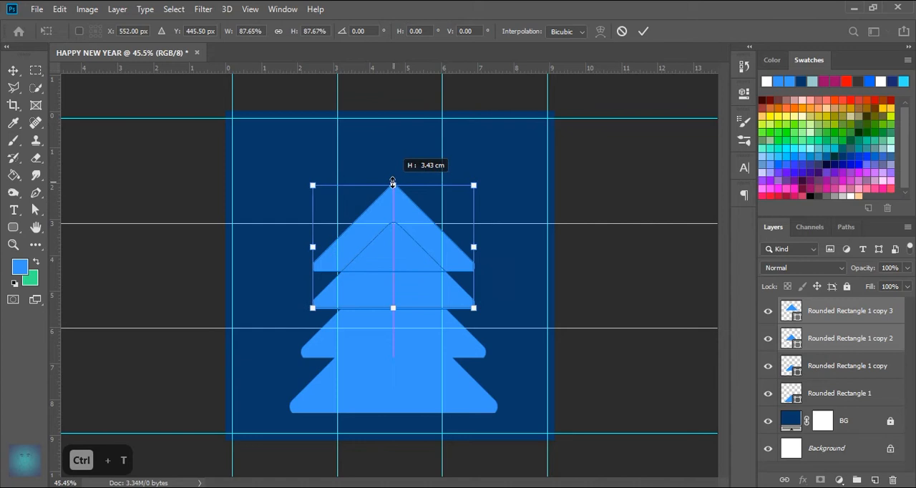
pyautogui.click(644, 31)
# Step: Scale the topmost triangle to about 83% from its base and move it up slightly, about 0.15 cm
pyautogui.click(877, 312)
pyautogui.hotkey('ctrl', 't')
pyautogui.moveTo(396, 182); pyautogui.dragTo(393, 197)
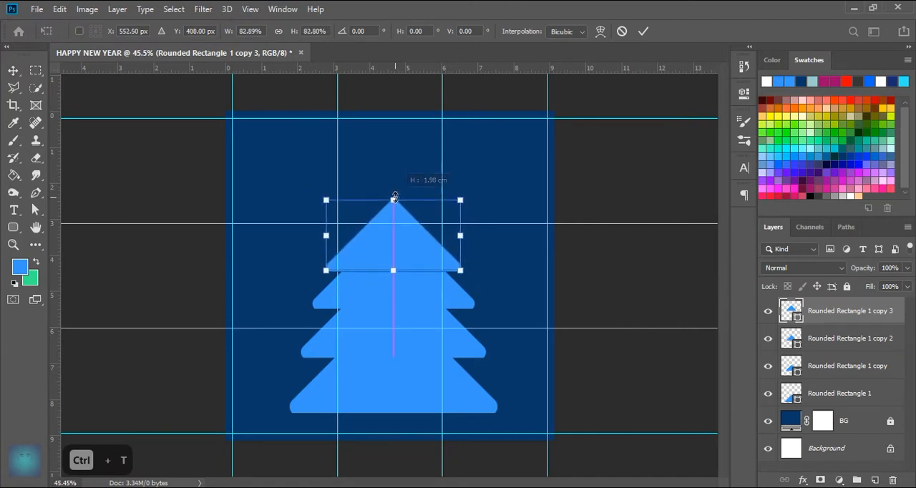
pyautogui.click(642, 32)
pyautogui.moveTo(397, 259); pyautogui.dragTo(396, 252)
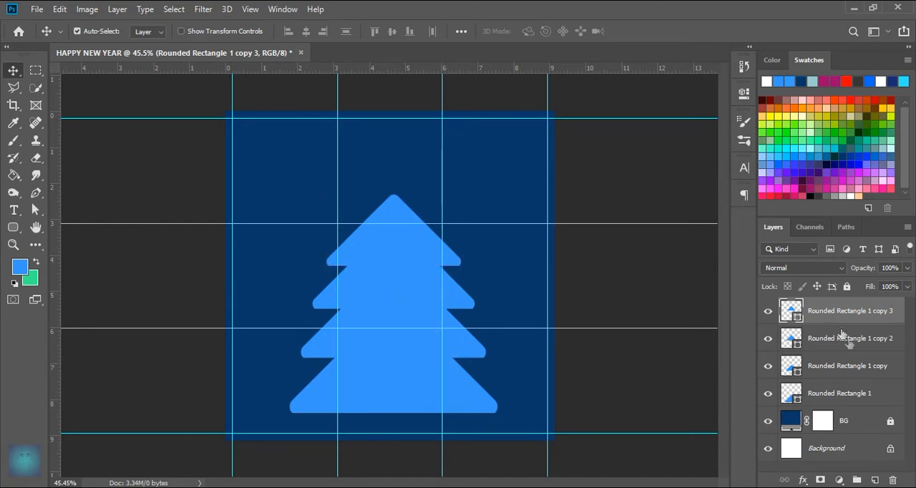
# Step: Select the three upper triangles and nudge them down about 0.1 cm over the lowest tier
pyautogui.keyDown('shift'); pyautogui.click(840, 401); pyautogui.keyUp('shift')
pyautogui.click(484, 362)
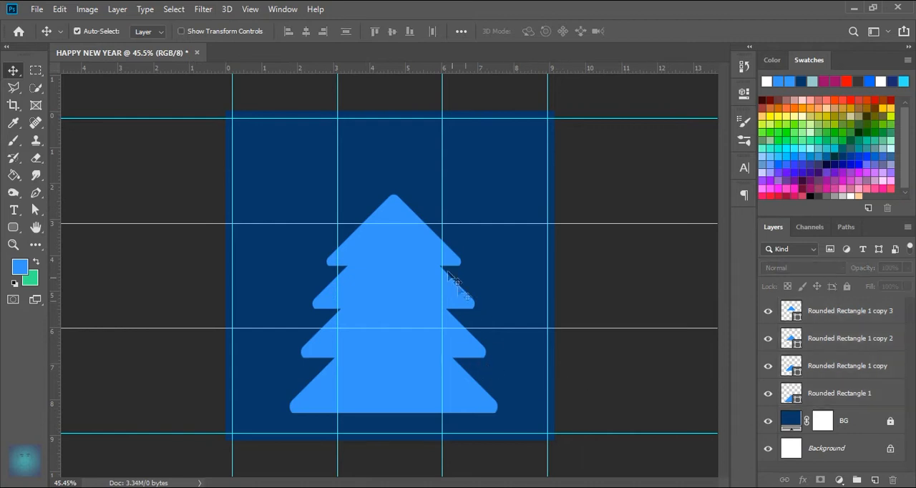
pyautogui.click(422, 254)
pyautogui.keyDown('shift'); pyautogui.click(425, 302); pyautogui.keyUp('shift')
pyautogui.keyDown('shift'); pyautogui.click(434, 345); pyautogui.keyUp('shift')
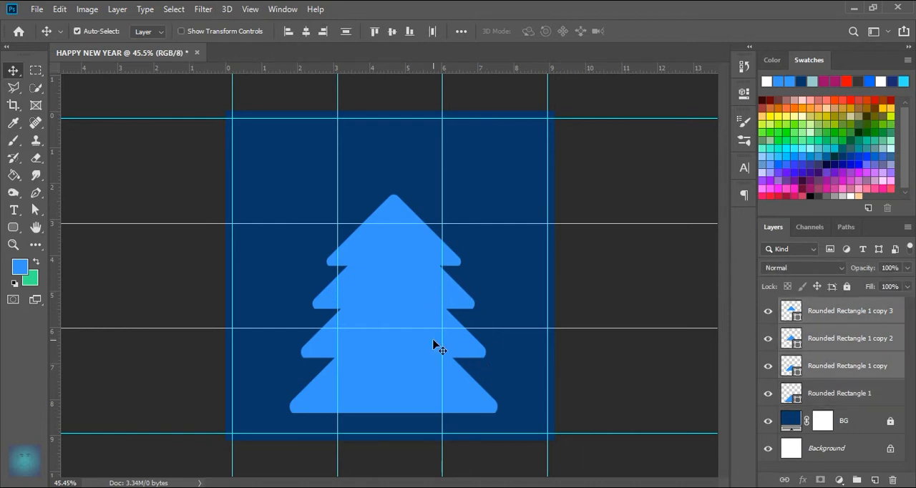
pyautogui.press('Down')
pyautogui.press('Down')
pyautogui.press('Down')
pyautogui.press('Down')
pyautogui.press('Down')
pyautogui.press('Down')
pyautogui.press('Down')
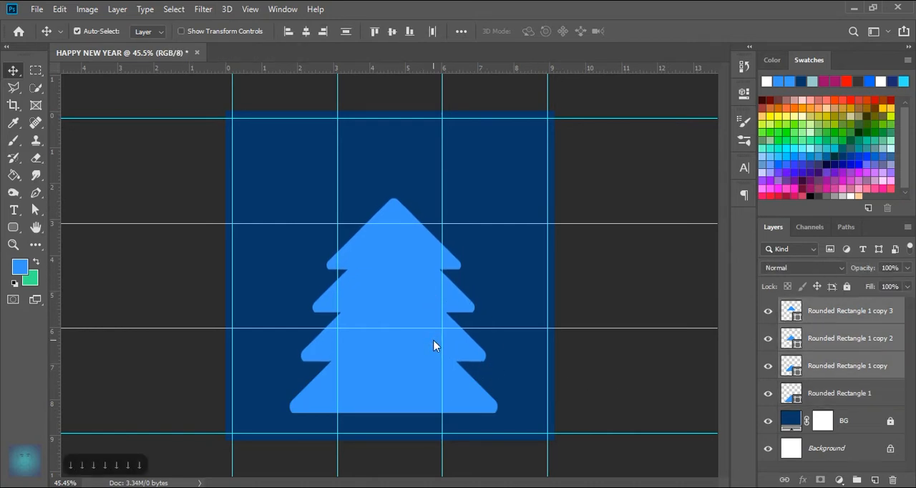
# Step: Group the four triangle layers and rename the group SHAPE
pyautogui.click(867, 394)
pyautogui.keyDown('shift'); pyautogui.click(849, 311); pyautogui.keyUp('shift')
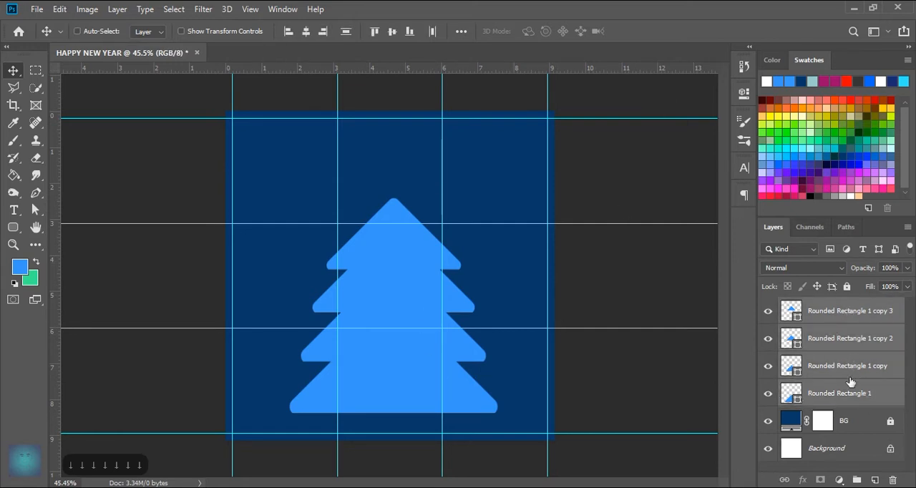
pyautogui.moveTo(867, 405); pyautogui.dragTo(859, 479)
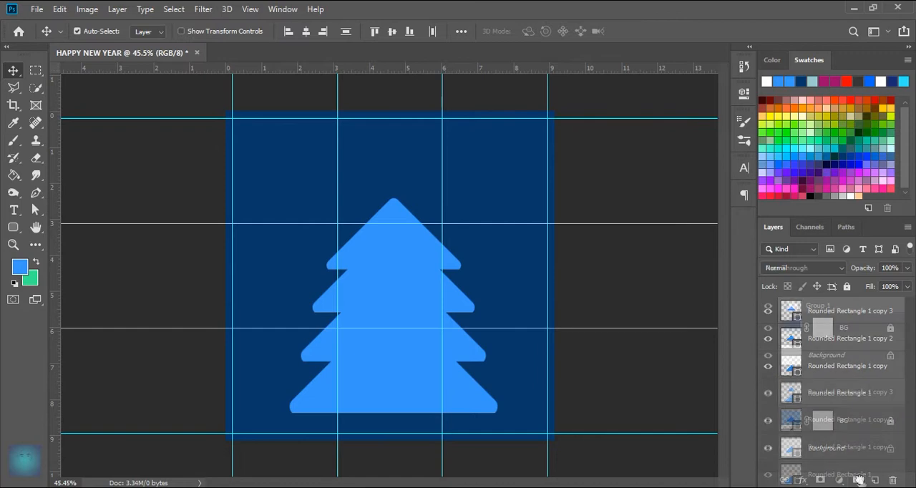
pyautogui.doubleClick(820, 306)
pyautogui.write('sha')
pyautogui.press('BackSpace')
pyautogui.press('BackSpace')
pyautogui.press('BackSpace')
pyautogui.press('capslock')
pyautogui.write('SHAPE')
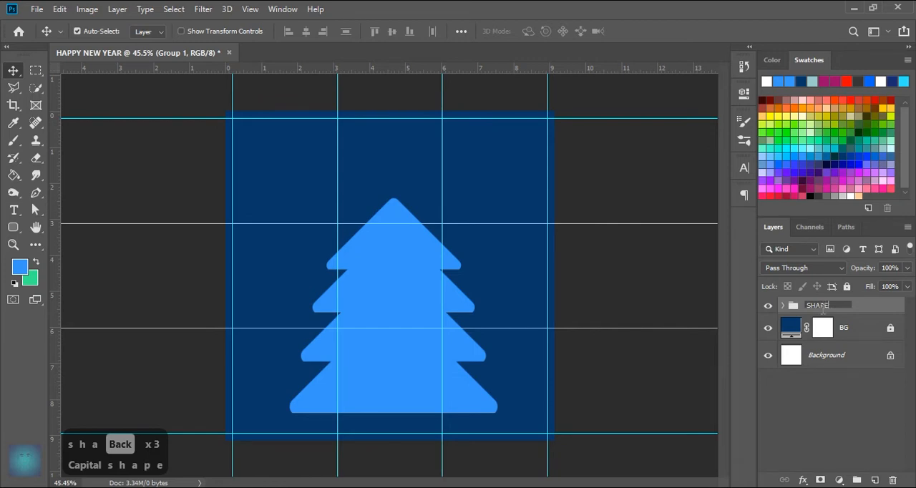
pyautogui.press('Return')
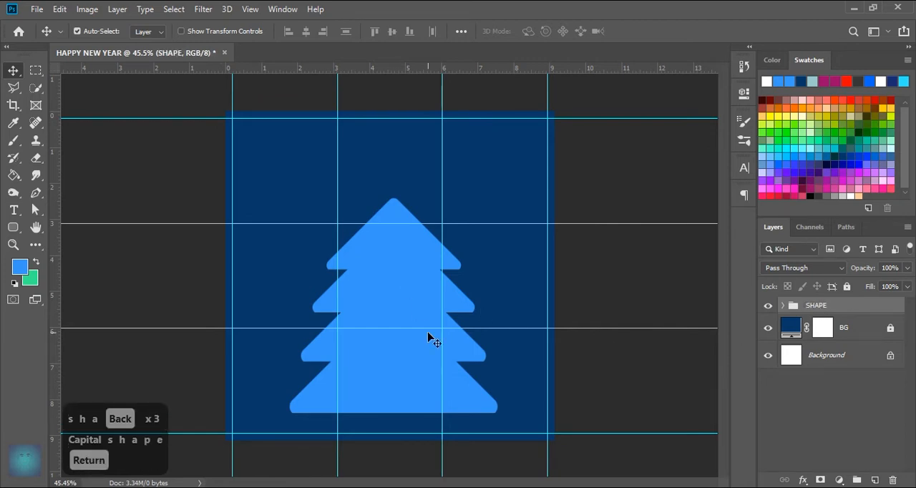
# Step: Resize the SHAPE group to about 2.9 cm wide and 4.5 cm high, centred to fill the width of the middle guide column
pyautogui.press('ctrl')
pyautogui.hotkey('ctrl', 't')
pyautogui.moveTo(420, 377); pyautogui.dragTo(402, 347)
pyautogui.moveTo(494, 277); pyautogui.dragTo(424, 274)
pyautogui.moveTo(355, 301); pyautogui.dragTo(389, 305)
pyautogui.moveTo(389, 168); pyautogui.dragTo(389, 212)
pyautogui.moveTo(395, 313); pyautogui.dragTo(395, 306)
pyautogui.moveTo(389, 205); pyautogui.dragTo(389, 212)
pyautogui.click(644, 31)
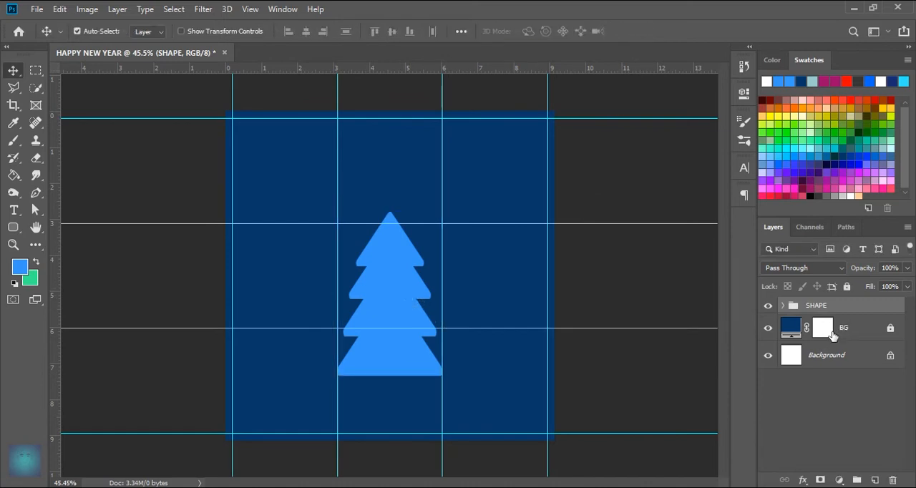
# Step: Add a Color Overlay effect to the SHAPE group and pick the green #19982b for it
pyautogui.doubleClick(875, 315)
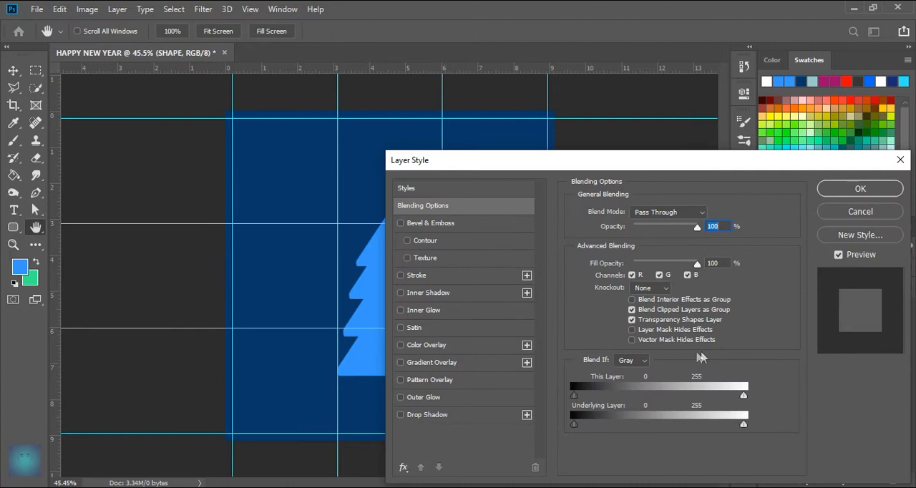
pyautogui.click(432, 347)
pyautogui.moveTo(681, 166); pyautogui.dragTo(778, 237)
pyautogui.click(808, 288)
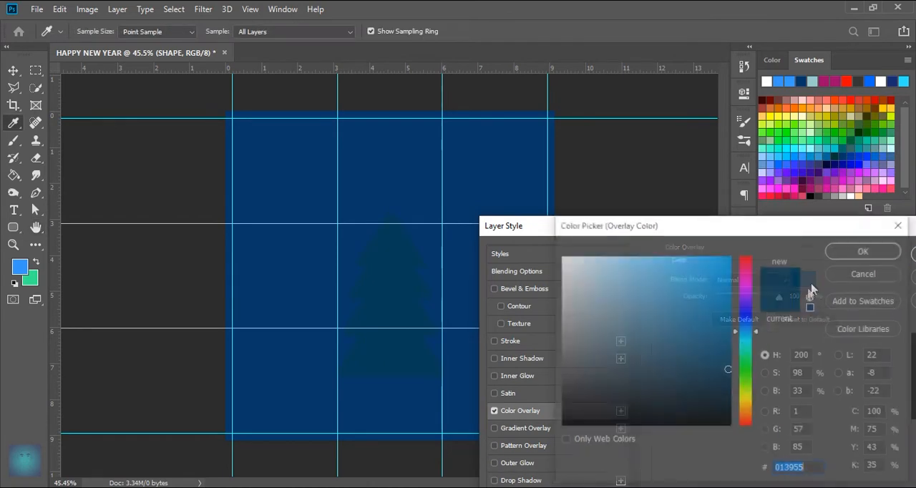
pyautogui.click(749, 346)
pyautogui.moveTo(751, 351); pyautogui.dragTo(753, 370)
pyautogui.click(716, 343)
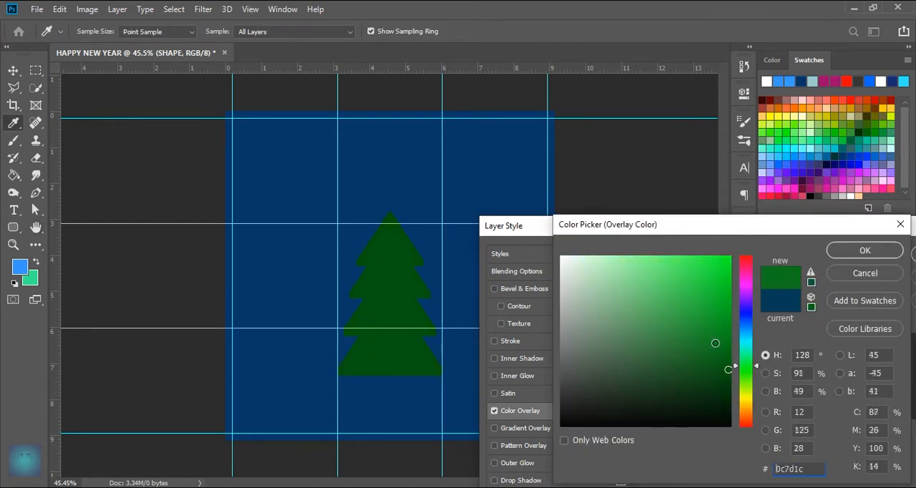
pyautogui.click(701, 319)
pyautogui.click(673, 317)
pyautogui.moveTo(677, 330); pyautogui.dragTo(703, 325)
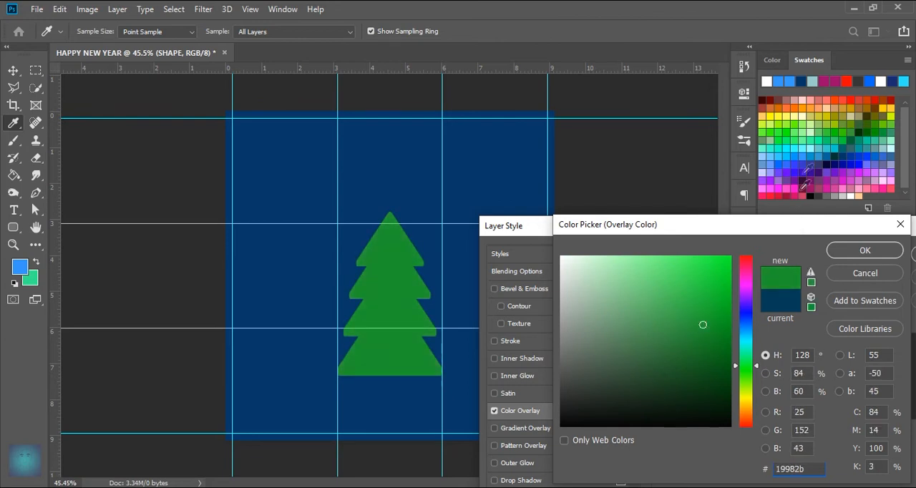
# Step: Change the SHAPE group's overlay color to the swatch green #009933 and apply the layer style
pyautogui.click(842, 136)
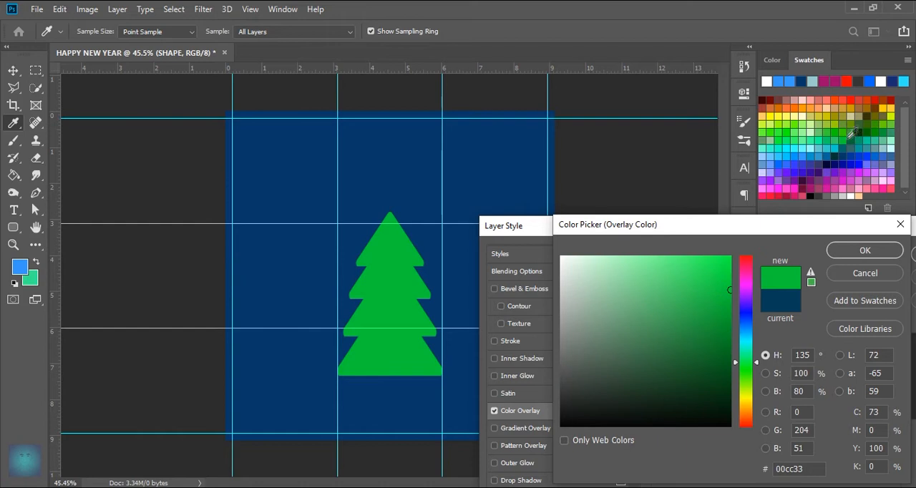
pyautogui.click(870, 130)
pyautogui.click(887, 131)
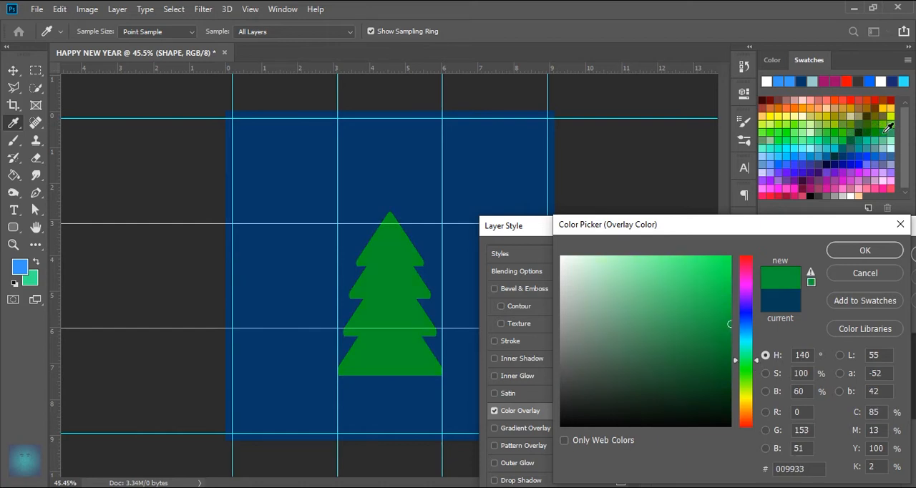
pyautogui.click(865, 251)
pyautogui.click(859, 258)
# Step: Duplicate the SHAPE group, scale the copy to about 87% and place it overlapping the first tree's right side with both bases aligned
pyautogui.hotkey('ctrl', '+')
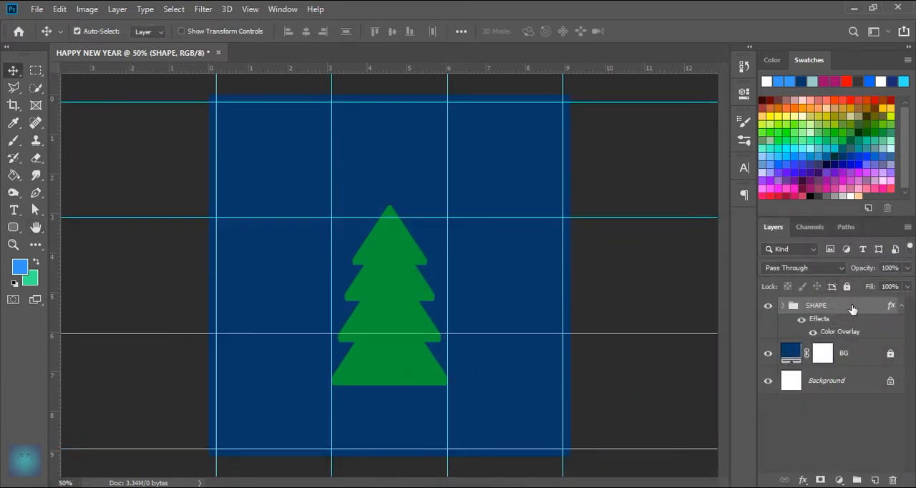
pyautogui.hotkey('ctrl', 'j')
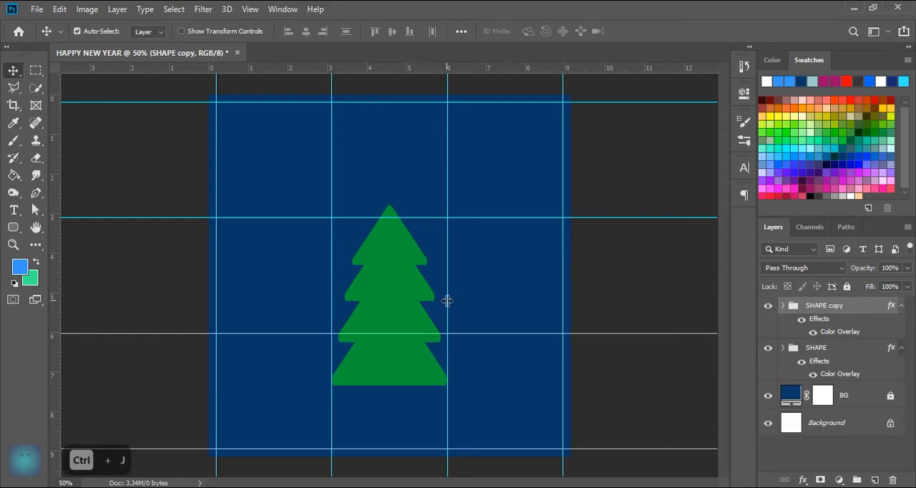
pyautogui.hotkey('ctrl', 't')
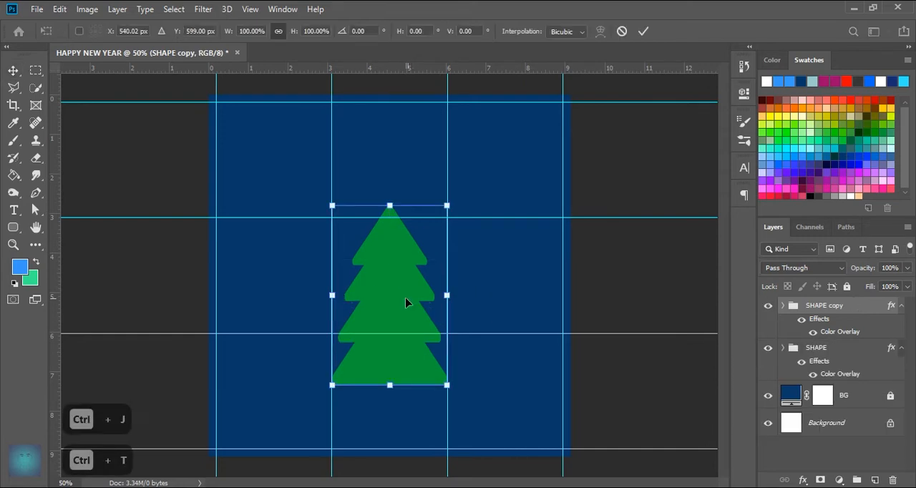
pyautogui.moveTo(390, 316); pyautogui.dragTo(468, 319)
pyautogui.moveTo(467, 208)
pyautogui.mouseDown()
pyautogui.moveTo(467, 223)
pyautogui.moveTo(459, 218)
pyautogui.mouseUp()
pyautogui.moveTo(471, 302); pyautogui.dragTo(457, 304)
pyautogui.moveTo(448, 216)
pyautogui.mouseDown()
pyautogui.moveTo(446, 235)
pyautogui.moveTo(447, 226)
pyautogui.mouseUp()
pyautogui.moveTo(462, 322)
pyautogui.mouseDown()
pyautogui.moveTo(475, 317)
pyautogui.moveTo(465, 325)
pyautogui.mouseUp()
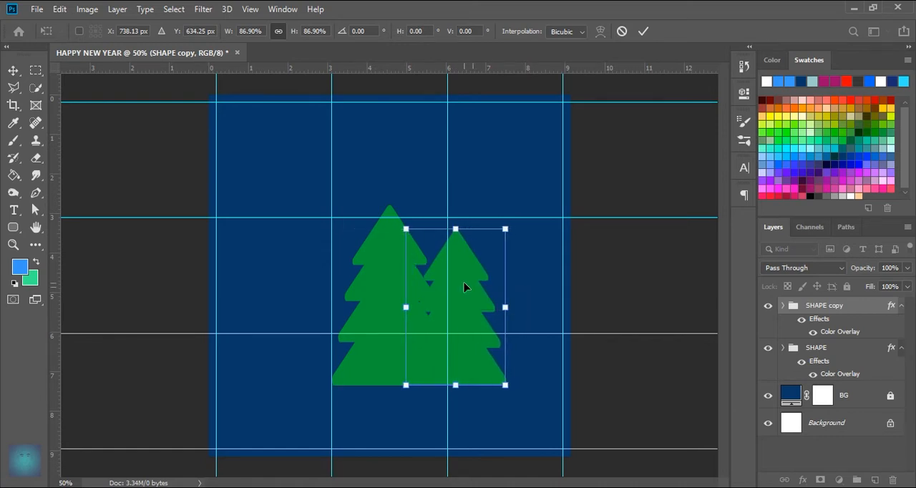
pyautogui.click(643, 31)
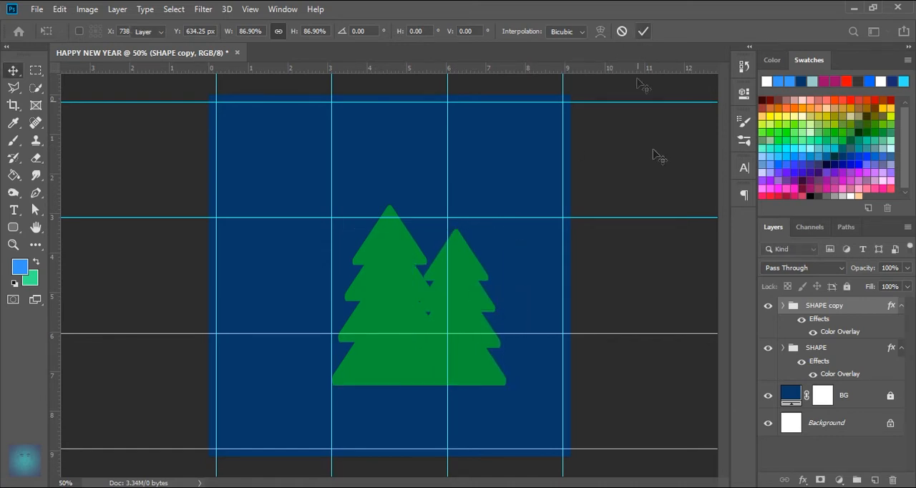
# Step: Change the SHAPE copy group's overlay color to the lighter green #21d65d and apply the layer style
pyautogui.doubleClick(834, 338)
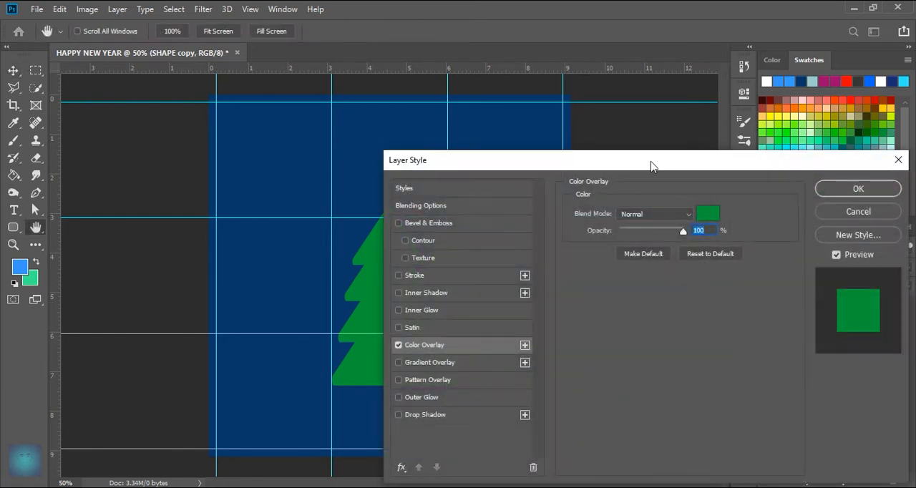
pyautogui.moveTo(650, 164); pyautogui.dragTo(832, 228)
pyautogui.click(886, 272)
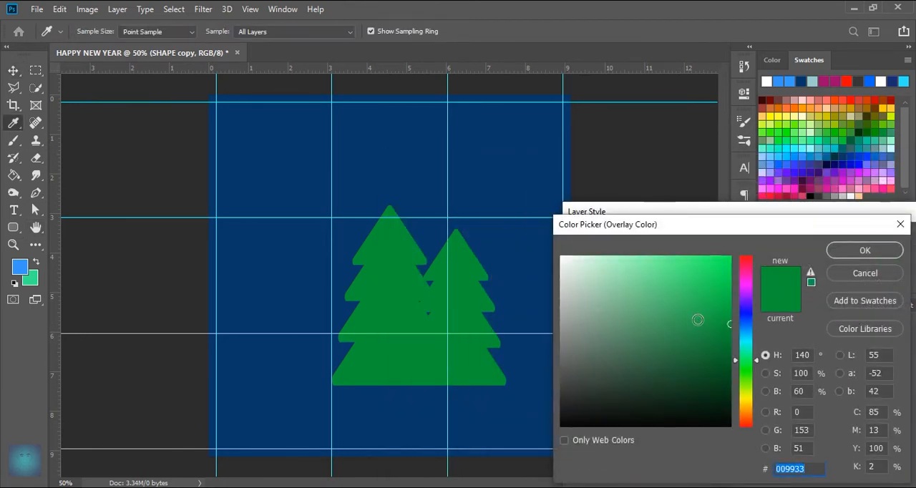
pyautogui.click(710, 296)
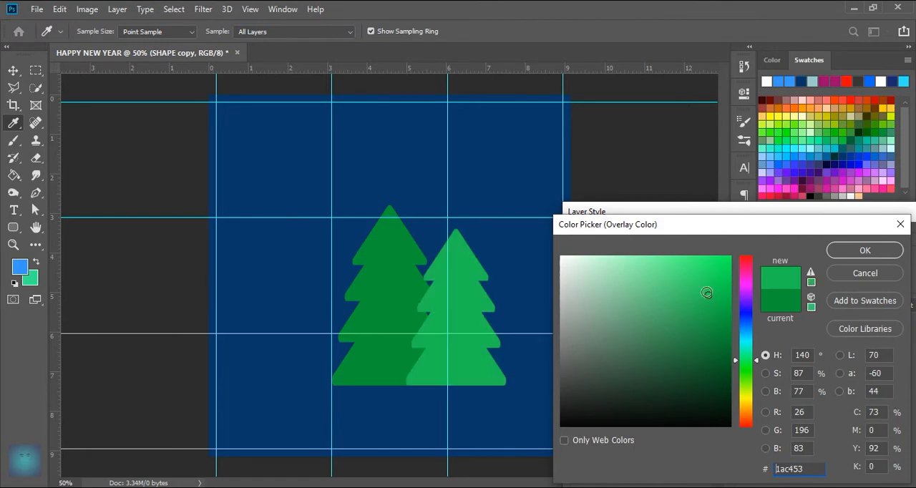
pyautogui.moveTo(706, 293)
pyautogui.mouseDown()
pyautogui.moveTo(718, 299)
pyautogui.moveTo(705, 284)
pyautogui.mouseUp()
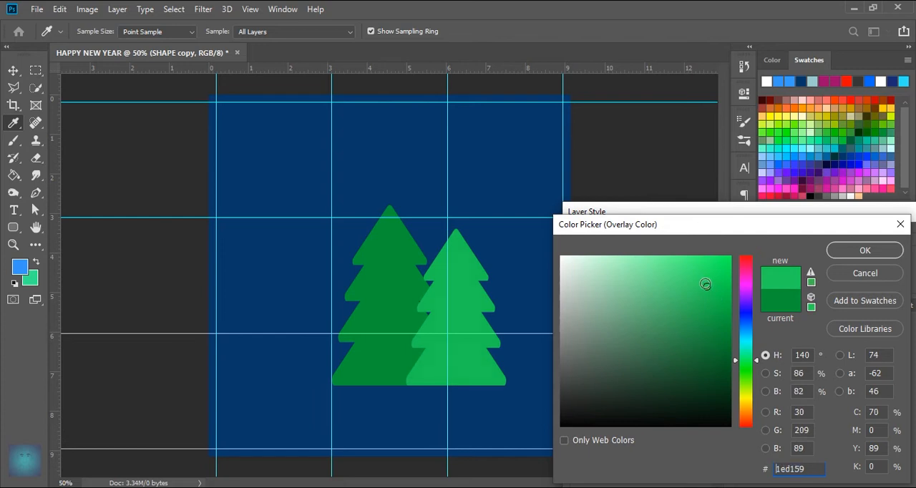
pyautogui.click(864, 250)
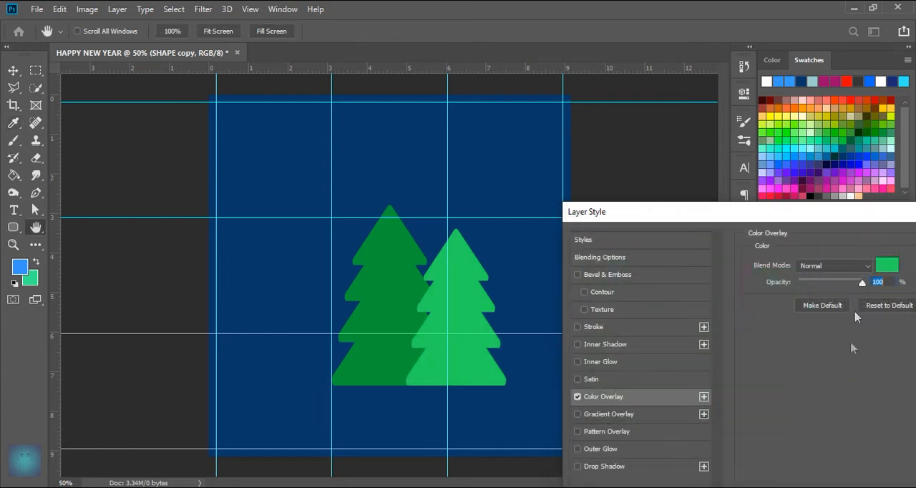
pyautogui.click(882, 239)
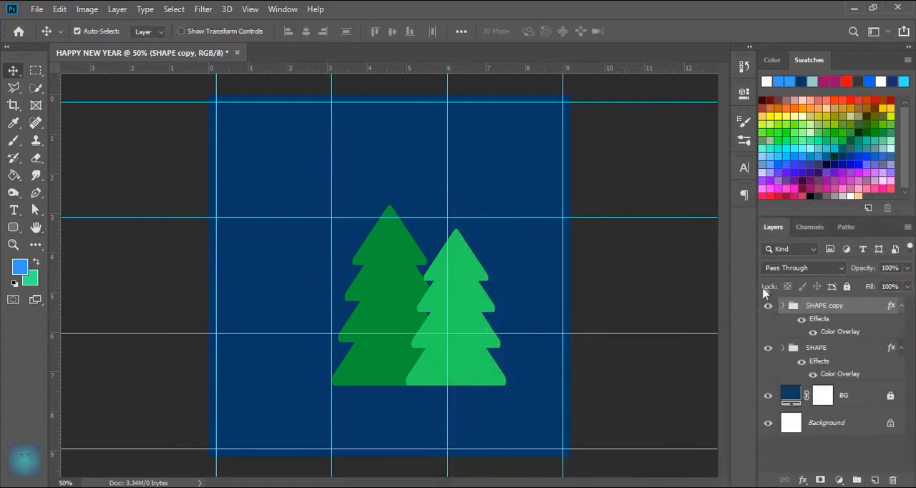
# Step: Move the SHAPE group above the SHAPE copy group in the layer order, and duplicate the SHAPE copy group
pyautogui.moveTo(823, 349); pyautogui.dragTo(824, 298)
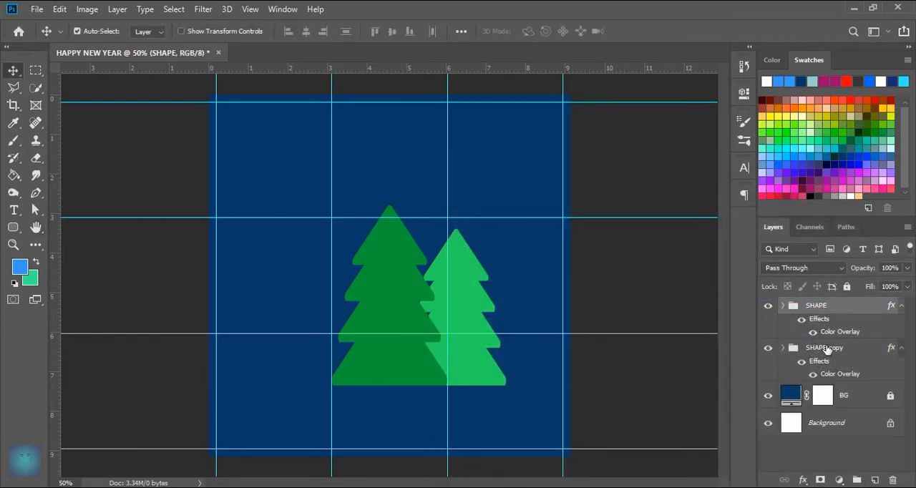
pyautogui.click(827, 349)
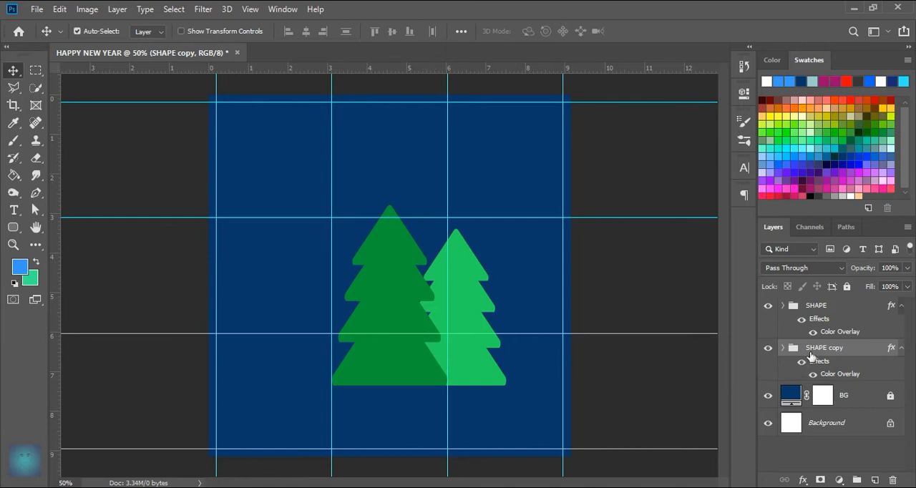
pyautogui.hotkey('ctrl', 'j')
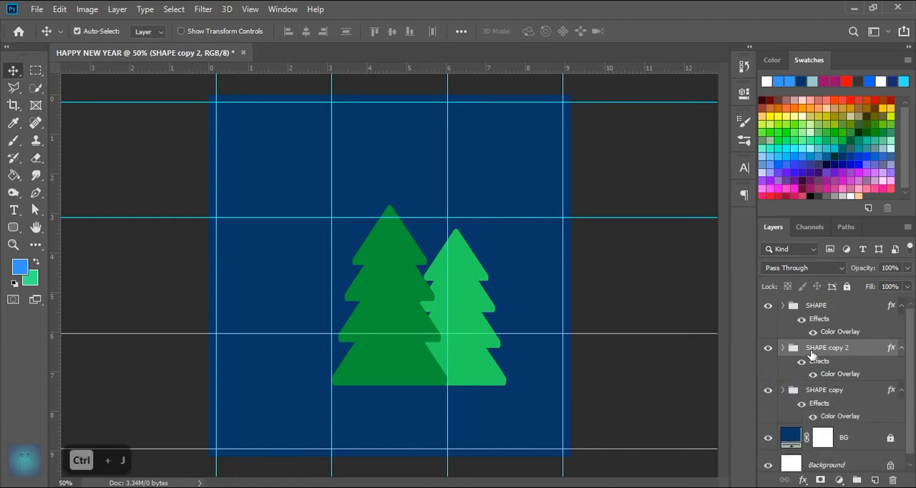
pyautogui.moveTo(478, 328); pyautogui.dragTo(423, 323)
pyautogui.hotkey('ctrl', 'z')
pyautogui.click(783, 350)
pyautogui.click(820, 357)
pyautogui.click(827, 392)
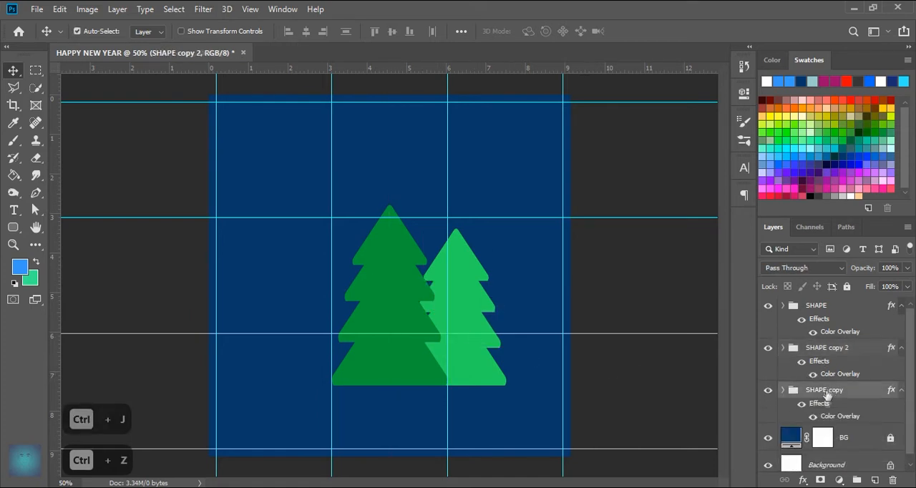
# Step: Place the SHAPE copy 2 tree behind the middle tree's left side at X about 342 px, level with the right tree
pyautogui.click(828, 356)
pyautogui.hotkey('ctrl', 't')
pyautogui.moveTo(459, 330); pyautogui.dragTo(324, 333)
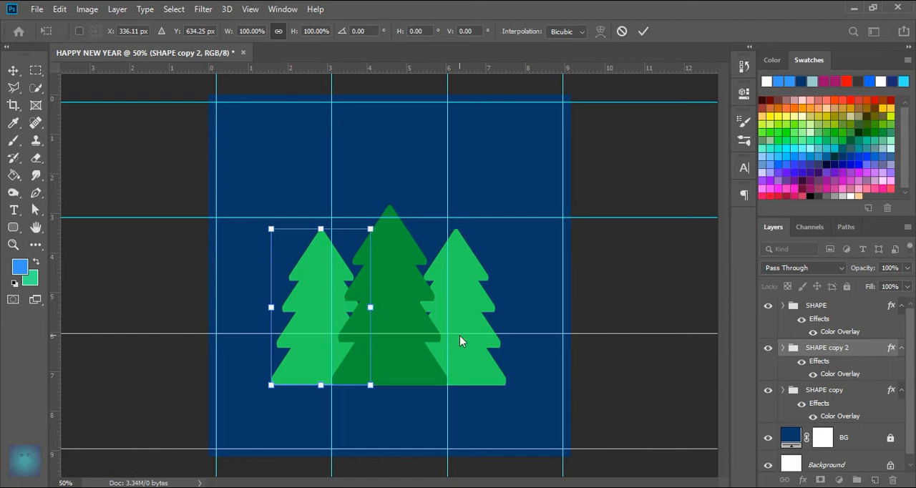
pyautogui.press('Right')
pyautogui.press('Right')
pyautogui.press('Right')
pyautogui.press('Right')
pyautogui.press('Right')
pyautogui.press('Right')
pyautogui.press('Right')
pyautogui.press('Right')
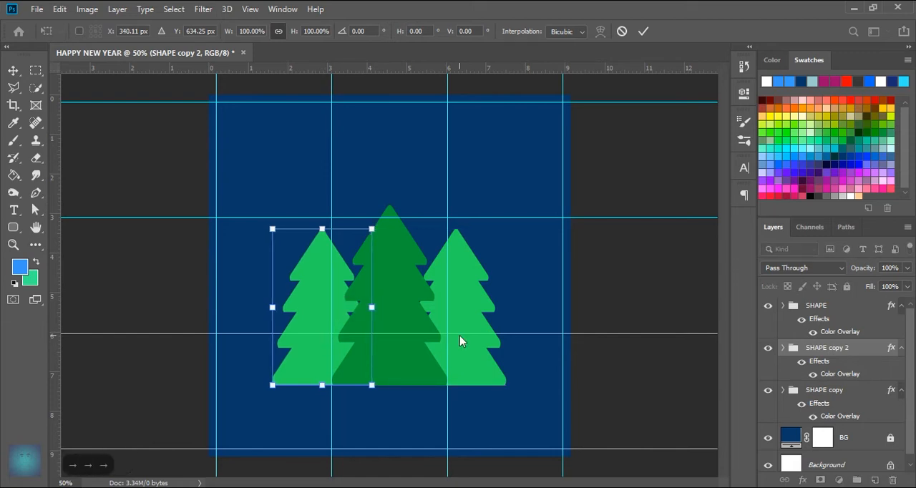
pyautogui.press('Right')
pyautogui.press('Right')
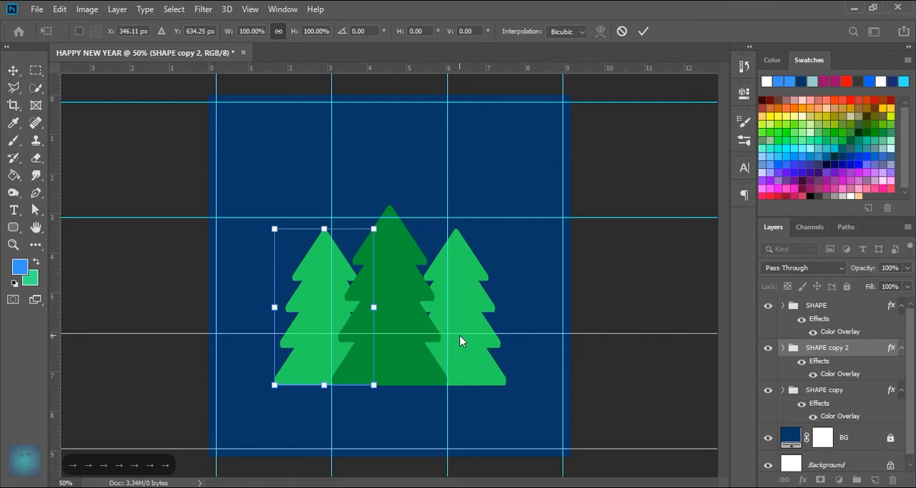
pyautogui.press('Left')
pyautogui.press('Left')
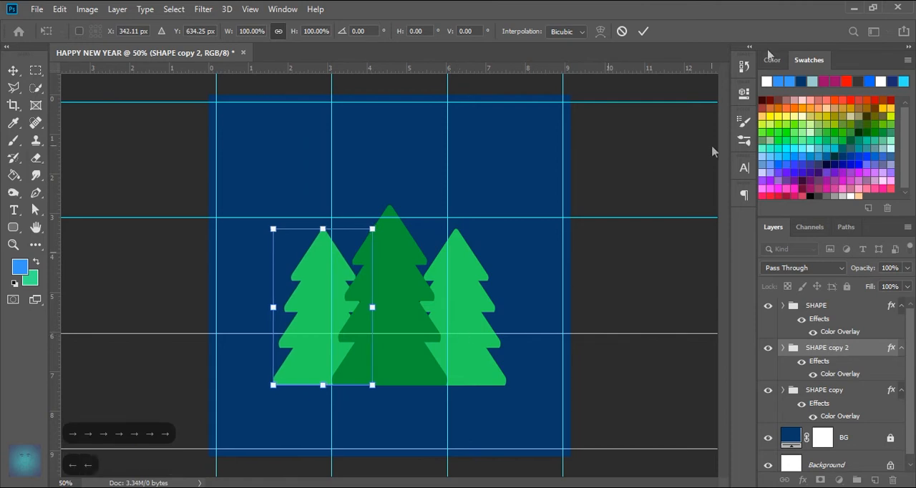
pyautogui.click(643, 31)
# Step: Collapse the effects lists of the SHAPE, SHAPE copy 2 and SHAPE copy groups
pyautogui.scroll(-1, 379, 299)
pyautogui.scroll(2, 379, 300)
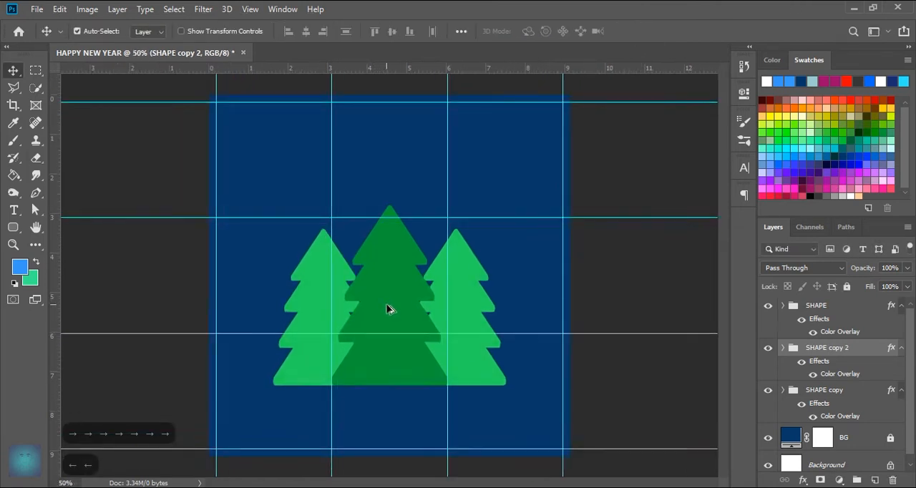
pyautogui.click(902, 305)
pyautogui.click(901, 322)
pyautogui.click(902, 339)
# Step: Draw a circle about 28 px wide with the Ellipse tool on the middle tree, above the SHAPE group
pyautogui.scroll(1, 387, 336)
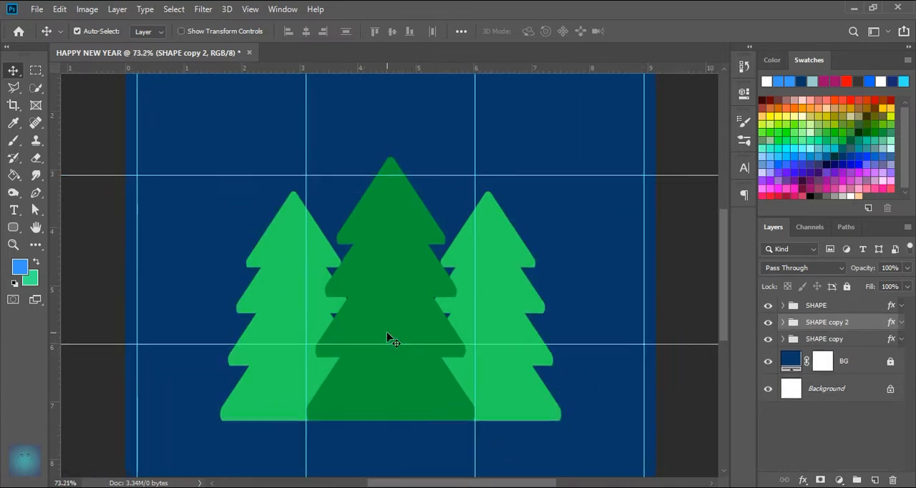
pyautogui.scroll(1, 387, 336)
pyautogui.click(816, 306)
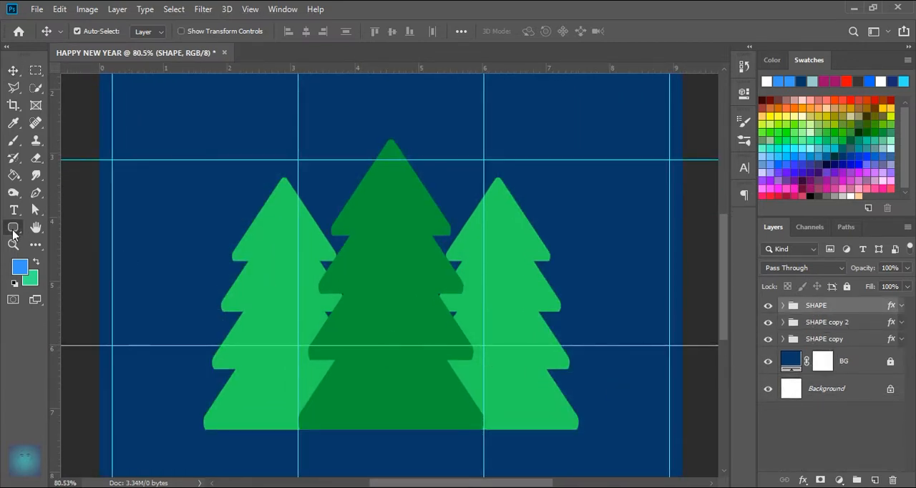
pyautogui.click(13, 227)
pyautogui.click(70, 254)
pyautogui.scroll(2, 393, 306)
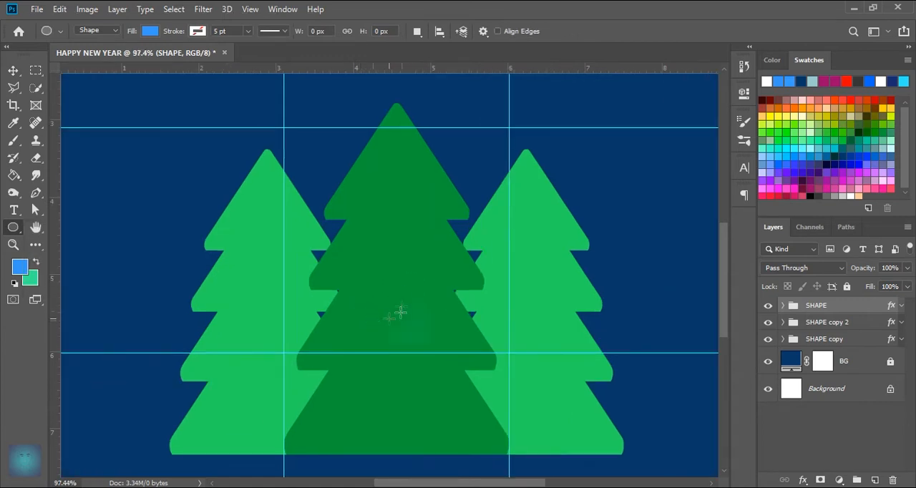
pyautogui.moveTo(403, 297); pyautogui.dragTo(420, 317)
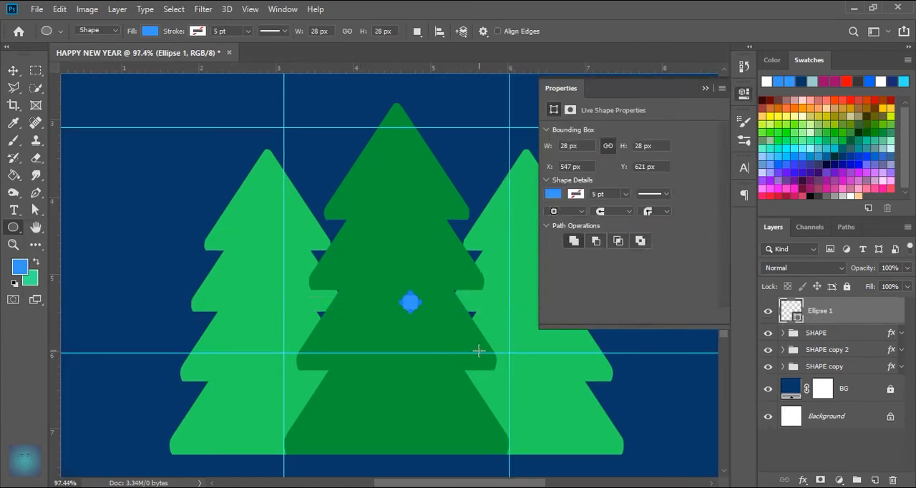
# Step: Fill the new circle with white
pyautogui.click(554, 195)
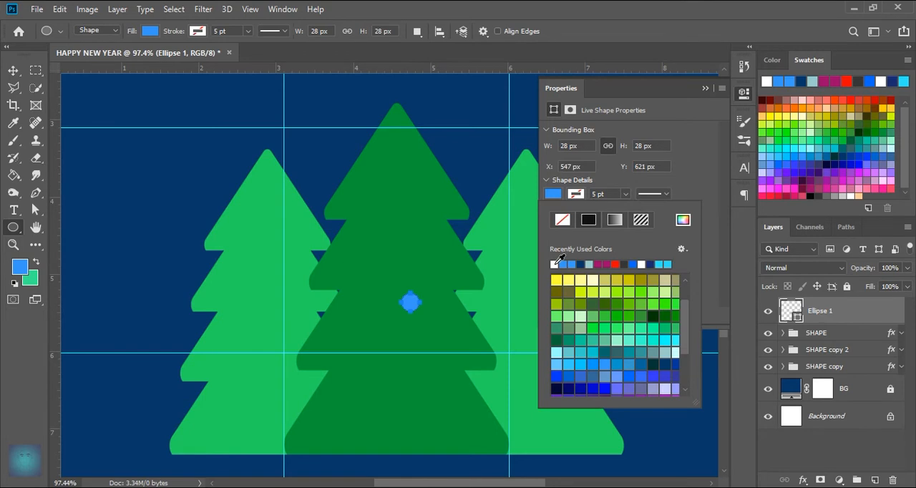
pyautogui.click(555, 264)
pyautogui.click(706, 89)
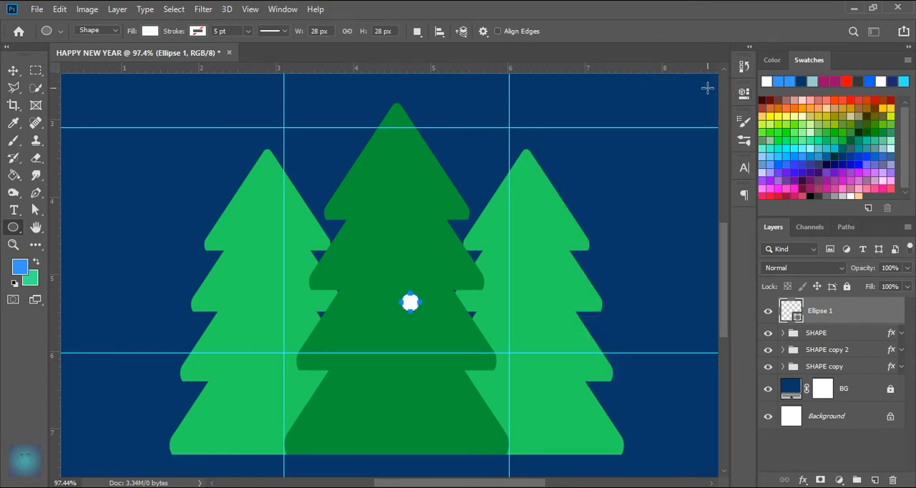
# Step: Set the white circle's width and height to 25 px
pyautogui.click(744, 93)
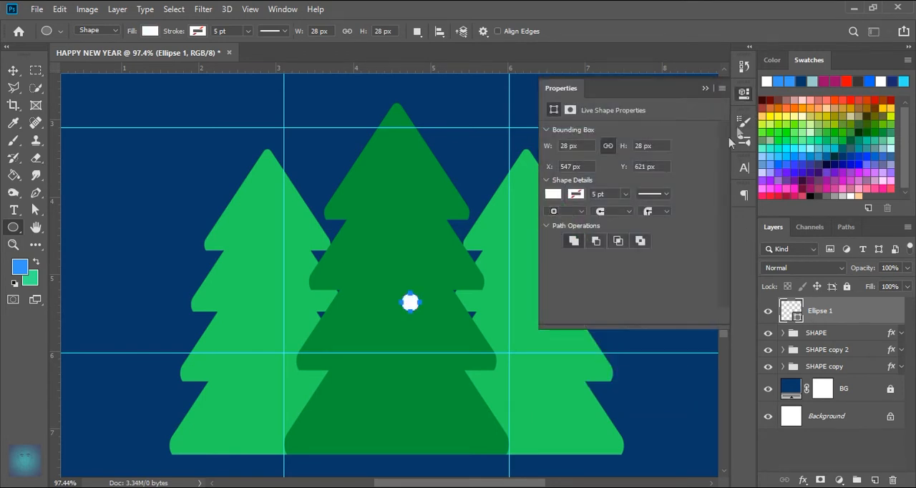
pyautogui.click(588, 146)
pyautogui.write('20')
pyautogui.press('Return')
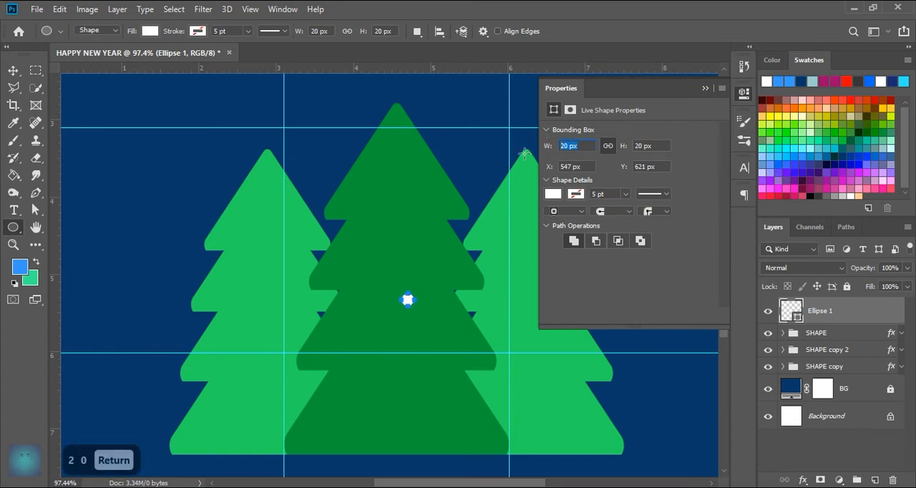
pyautogui.write('25')
pyautogui.press('Return')
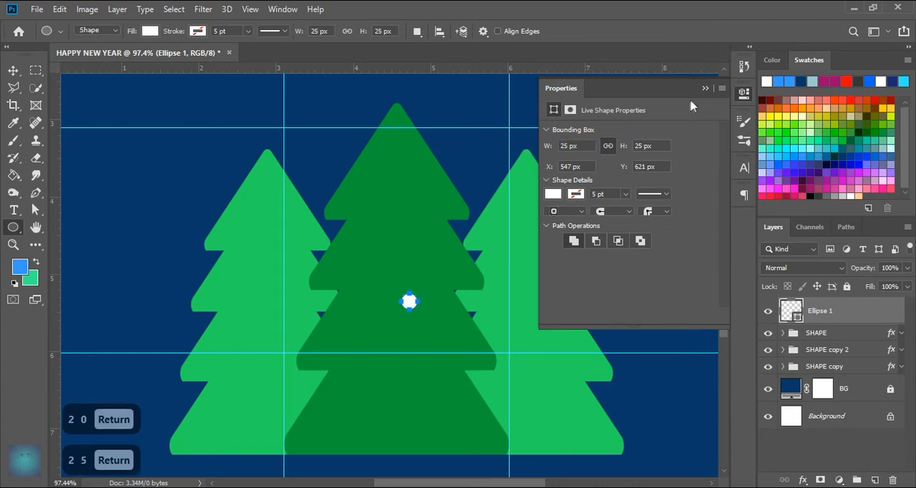
pyautogui.click(706, 88)
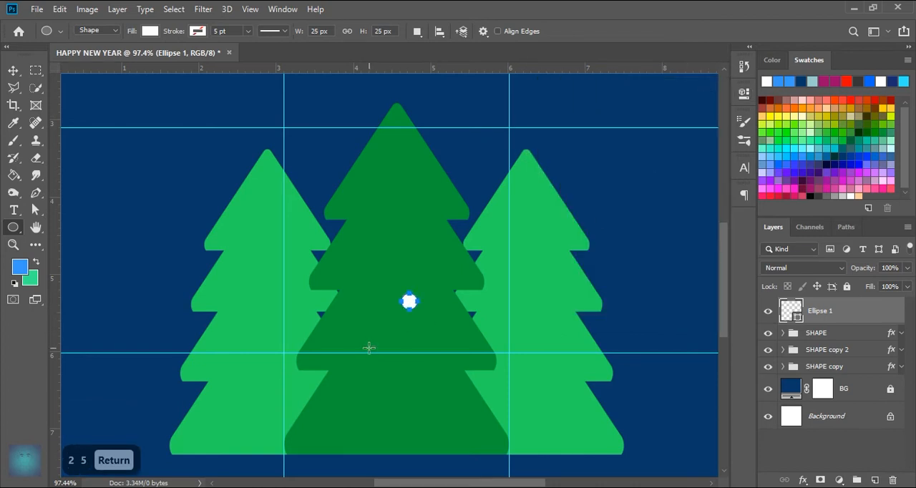
# Step: Move the white circle onto the middle tree's lowest tier, left of centre
pyautogui.click(12, 89)
pyautogui.click(12, 75)
pyautogui.moveTo(408, 304); pyautogui.dragTo(365, 396)
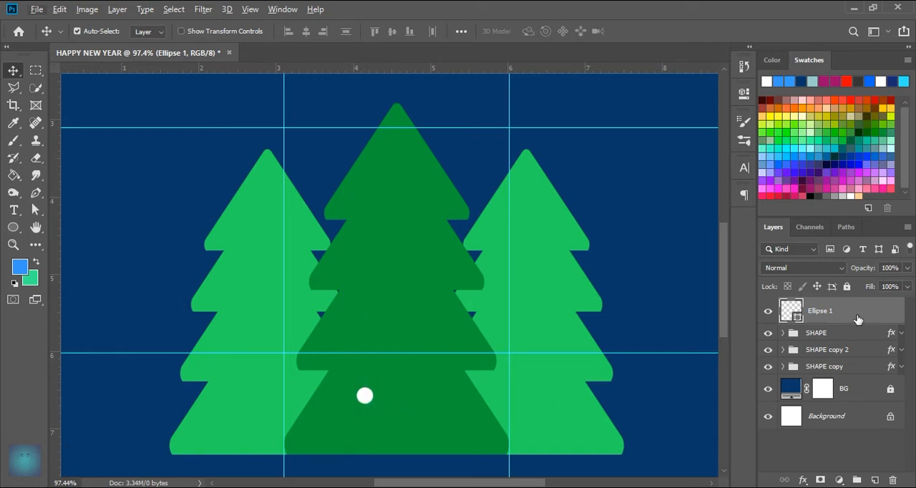
# Step: Duplicate the circle, enlarge the copy to 32 px and place it right of centre near the base of the middle tree's third tier
pyautogui.hotkey('ctrl', 'j')
pyautogui.moveTo(370, 400); pyautogui.dragTo(435, 366)
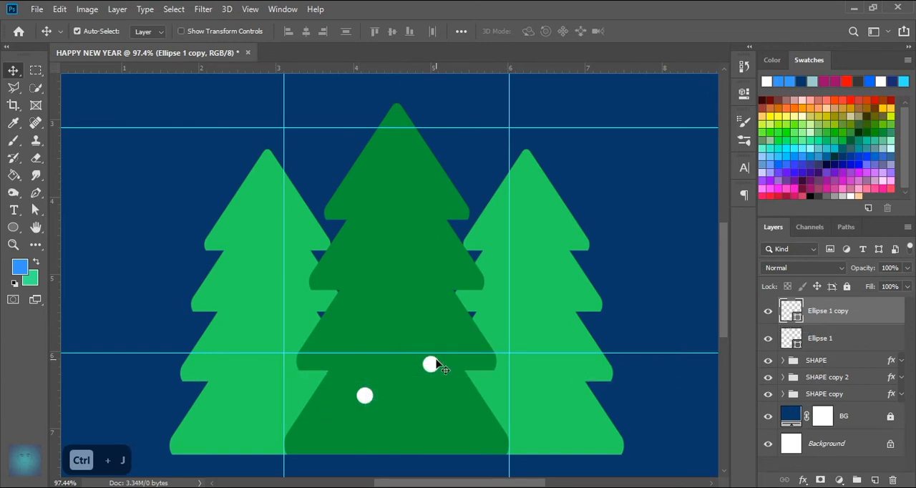
pyautogui.click(743, 93)
pyautogui.click(546, 147)
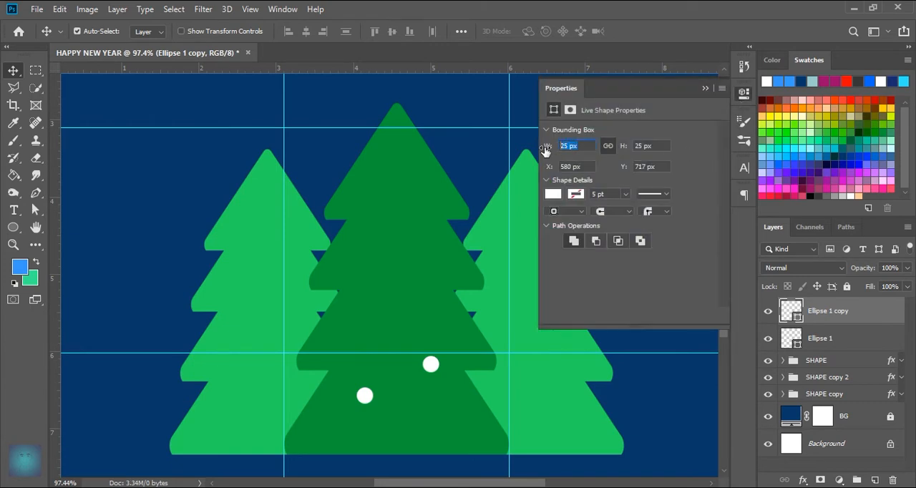
pyautogui.write('32')
pyautogui.press('Return')
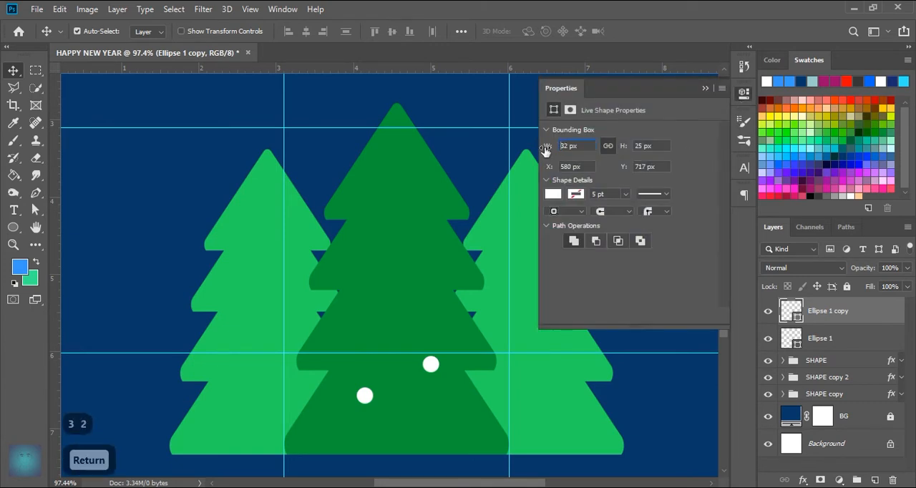
pyautogui.moveTo(437, 371); pyautogui.dragTo(437, 365)
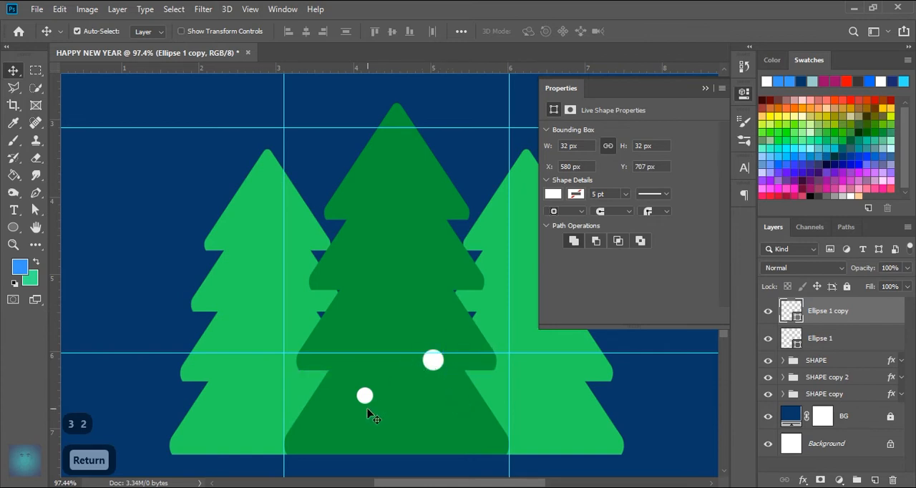
# Step: Duplicate the 25 px circle, enlarge the copy to 38 px and place it left of centre on the middle tree's third tier
pyautogui.click(888, 344)
pyautogui.hotkey('ctrl', 'j')
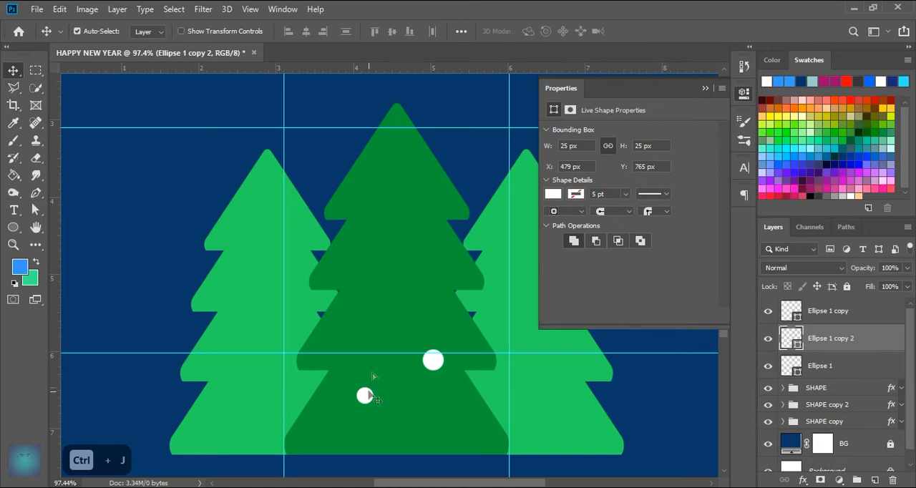
pyautogui.moveTo(367, 396); pyautogui.dragTo(384, 308)
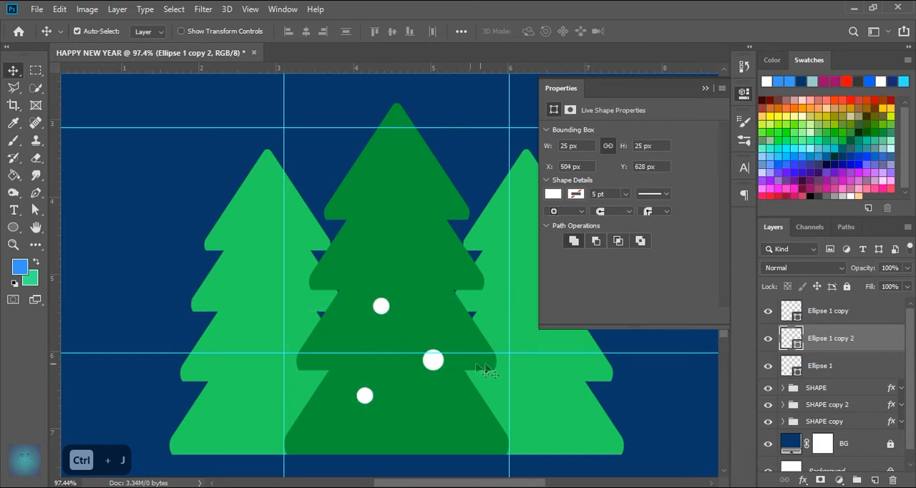
pyautogui.click(571, 146)
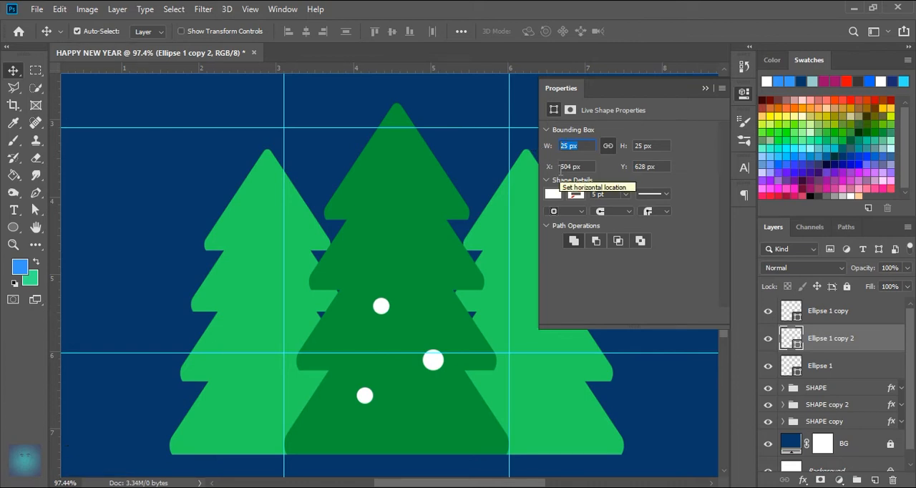
pyautogui.write('38')
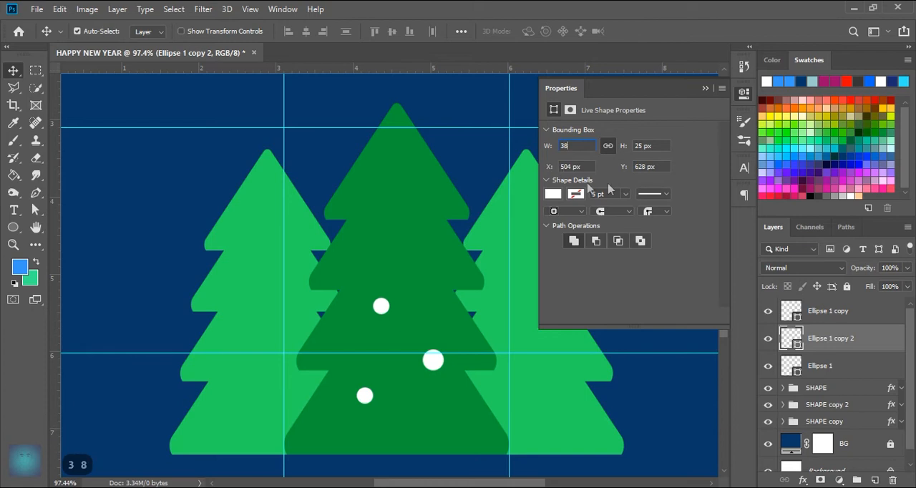
pyautogui.press('Return')
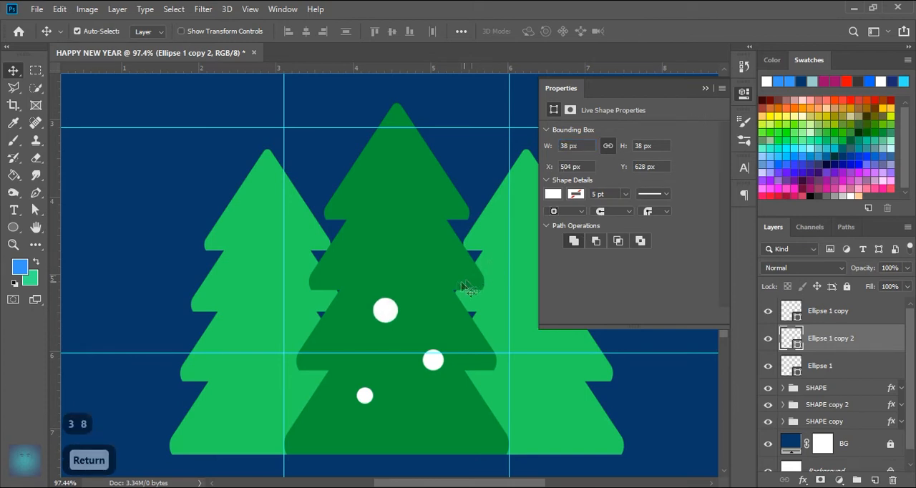
pyautogui.moveTo(386, 310); pyautogui.dragTo(378, 312)
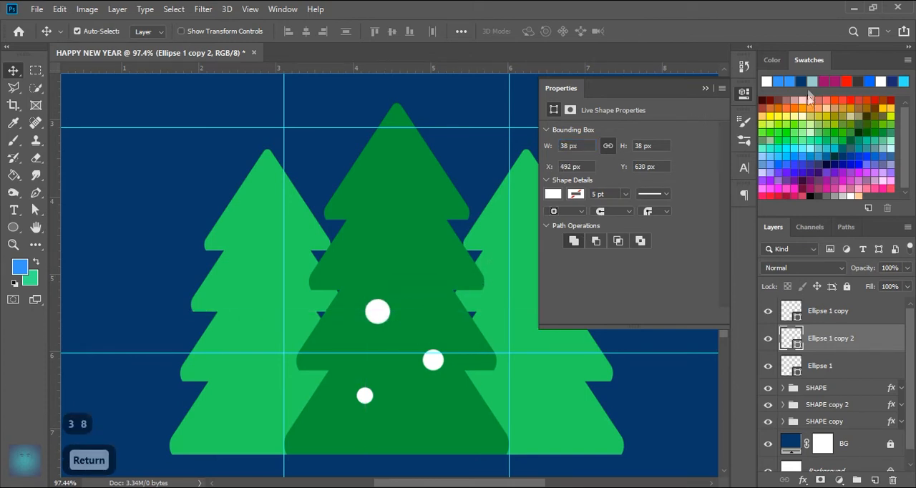
# Step: Duplicate the 32 px white circle and place the copy right of centre on the middle tree's second tier
pyautogui.click(705, 88)
pyautogui.click(430, 365)
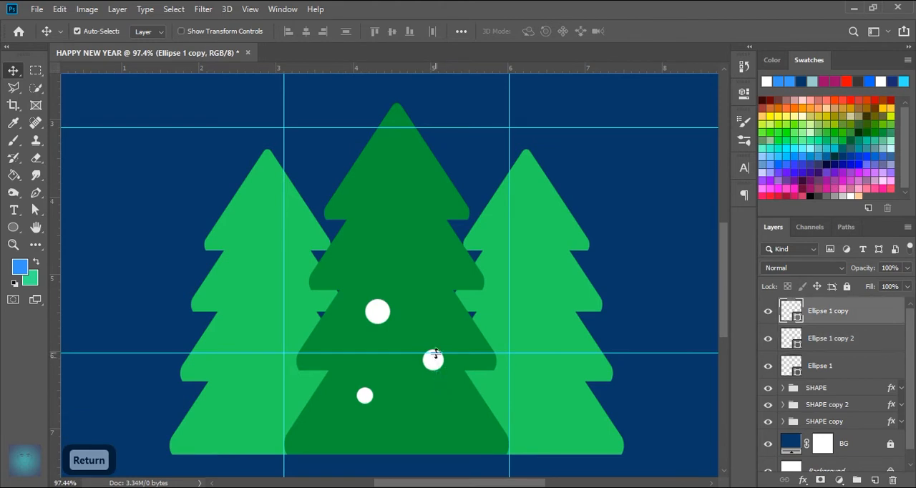
pyautogui.hotkey('ctrl', 'j')
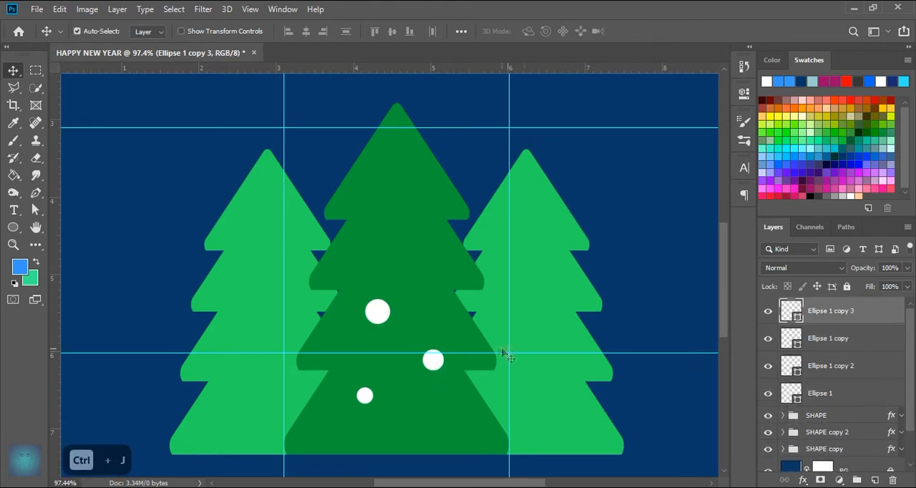
pyautogui.moveTo(429, 363); pyautogui.dragTo(421, 262)
# Step: Duplicate the 25 px white circle and place the copy just left of centre at the base of the middle tree's top tier
pyautogui.click(365, 398)
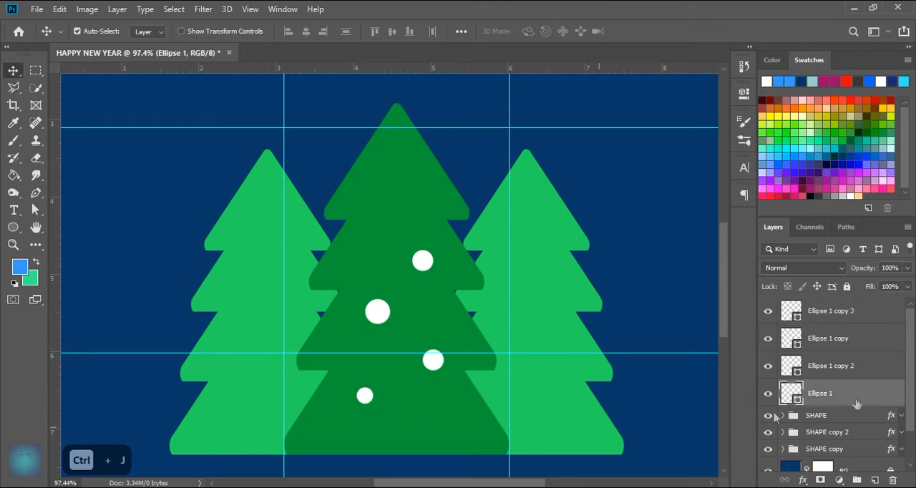
pyautogui.hotkey('ctrl', 'j')
pyautogui.moveTo(366, 397); pyautogui.dragTo(385, 248)
pyautogui.moveTo(390, 214); pyautogui.dragTo(386, 218)
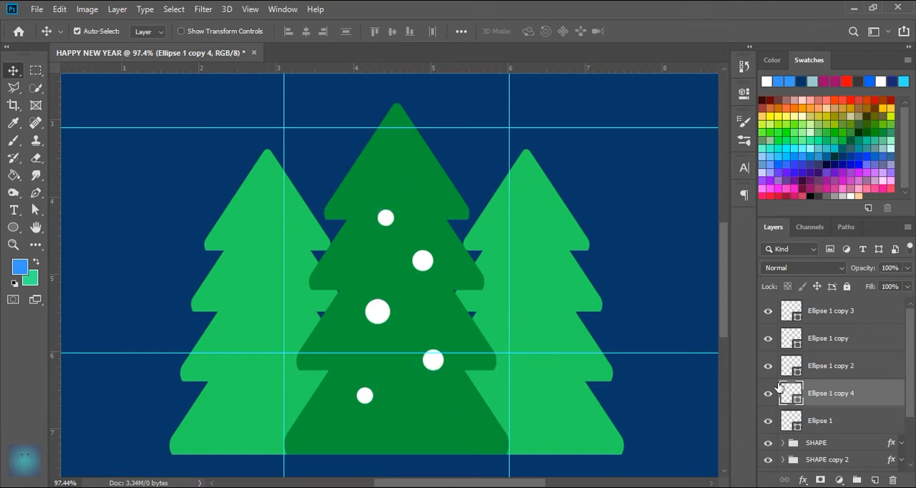
# Step: Duplicate the 32 px circle onto the top tier, right of centre, and shift the small circle below it slightly down and left
pyautogui.click(434, 361)
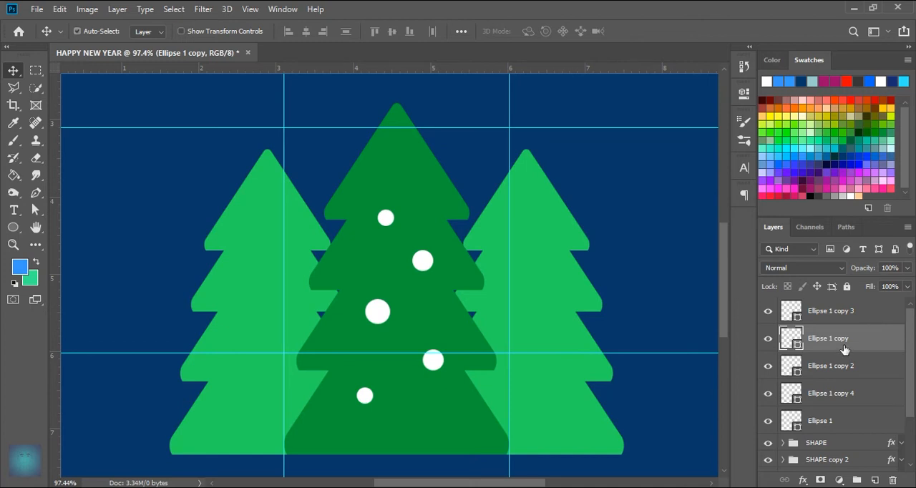
pyautogui.hotkey('ctrl', 'j')
pyautogui.moveTo(431, 361); pyautogui.dragTo(411, 179)
pyautogui.moveTo(385, 219); pyautogui.dragTo(378, 228)
pyautogui.moveTo(412, 180); pyautogui.dragTo(422, 199)
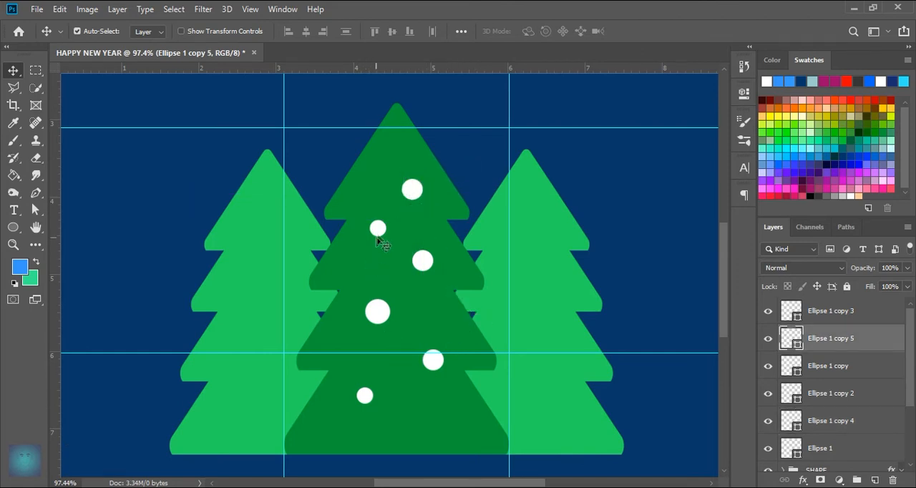
# Step: Shift the four upper circles slightly downward to free space near the middle tree's tip
pyautogui.moveTo(376, 311); pyautogui.dragTo(373, 320)
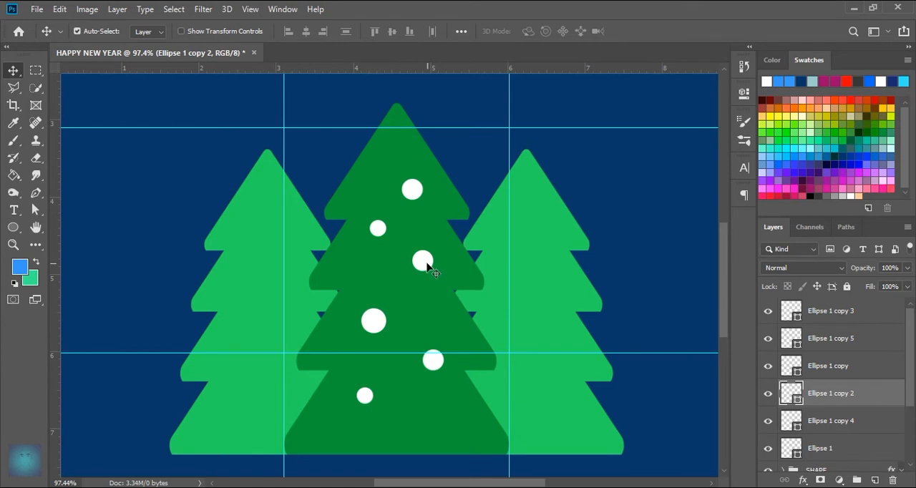
pyautogui.moveTo(429, 268); pyautogui.dragTo(428, 284)
pyautogui.moveTo(379, 229); pyautogui.dragTo(378, 251)
pyautogui.moveTo(412, 189); pyautogui.dragTo(413, 200)
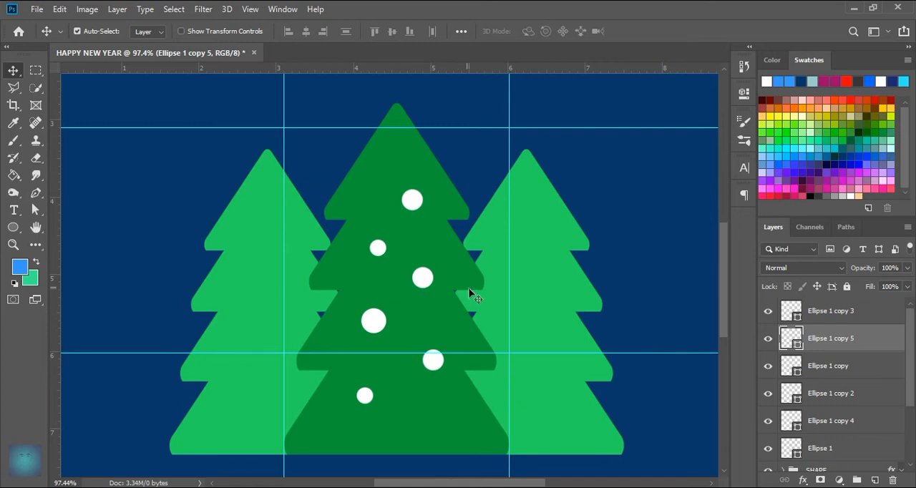
# Step: Duplicate the small second-tier circle and place the copy left of centre in the upper part of the middle tree's top tier
pyautogui.click(377, 256)
pyautogui.hotkey('ctrl', 'j')
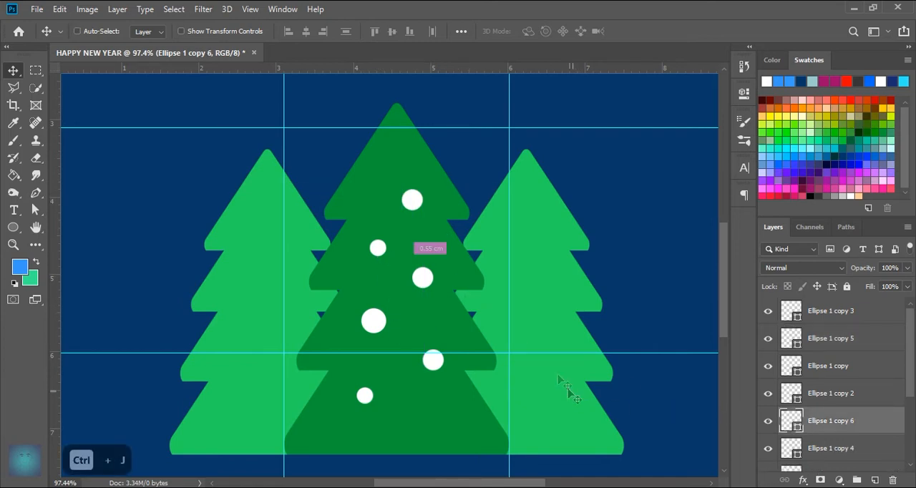
pyautogui.hotkey('ctrl', 't')
pyautogui.click(643, 31)
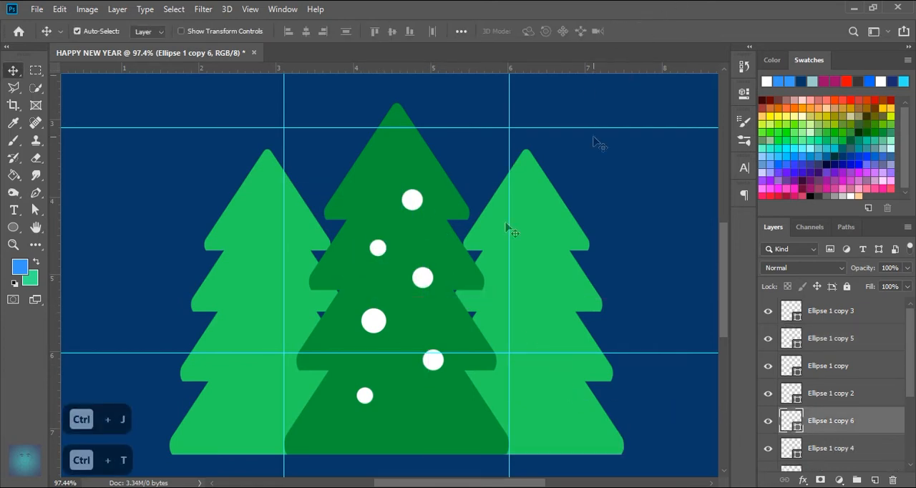
pyautogui.moveTo(377, 249); pyautogui.dragTo(387, 164)
# Step: Spread the circles outward on the top and second tiers and lower the two circles on the bottom tier
pyautogui.moveTo(413, 200); pyautogui.dragTo(424, 206)
pyautogui.moveTo(377, 251); pyautogui.dragTo(365, 259)
pyautogui.click(423, 279)
pyautogui.moveTo(424, 284); pyautogui.dragTo(430, 286)
pyautogui.moveTo(368, 398); pyautogui.dragTo(365, 415)
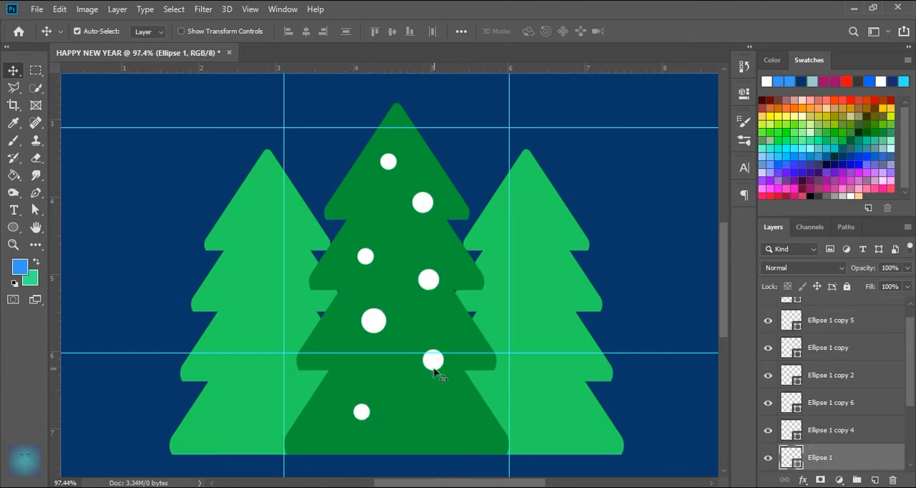
pyautogui.click(435, 365)
pyautogui.moveTo(433, 367); pyautogui.dragTo(439, 383)
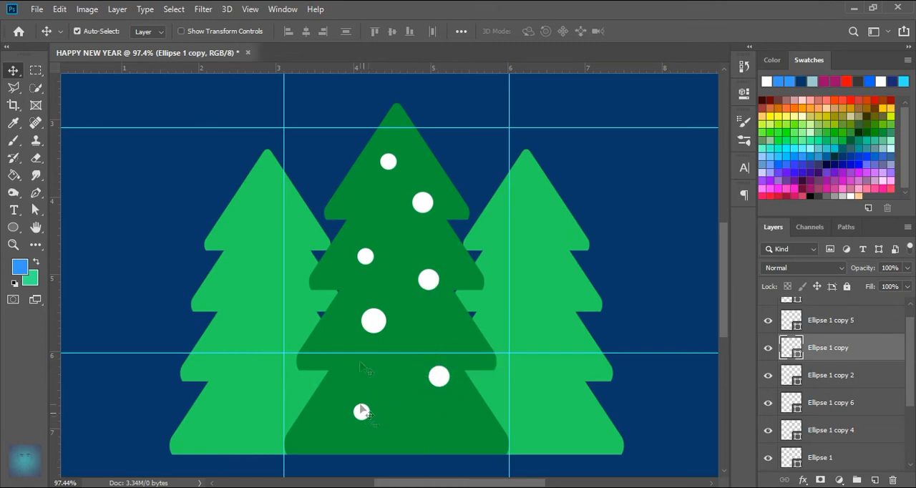
# Step: Fine-tune the spacing of the circles on the middle tree's upper tiers, lowering them slightly into an even zigzag
pyautogui.click(375, 324)
pyautogui.moveTo(366, 344); pyautogui.dragTo(370, 337)
pyautogui.moveTo(421, 283)
pyautogui.mouseDown()
pyautogui.moveTo(421, 293)
pyautogui.moveTo(436, 281)
pyautogui.moveTo(422, 298)
pyautogui.mouseUp()
pyautogui.hotkey('ctrl', 'z')
pyautogui.hotkey('ctrl', 'z')
pyautogui.moveTo(366, 256); pyautogui.dragTo(371, 263)
pyautogui.moveTo(426, 205); pyautogui.dragTo(420, 213)
pyautogui.click(386, 161)
pyautogui.moveTo(387, 163); pyautogui.dragTo(388, 169)
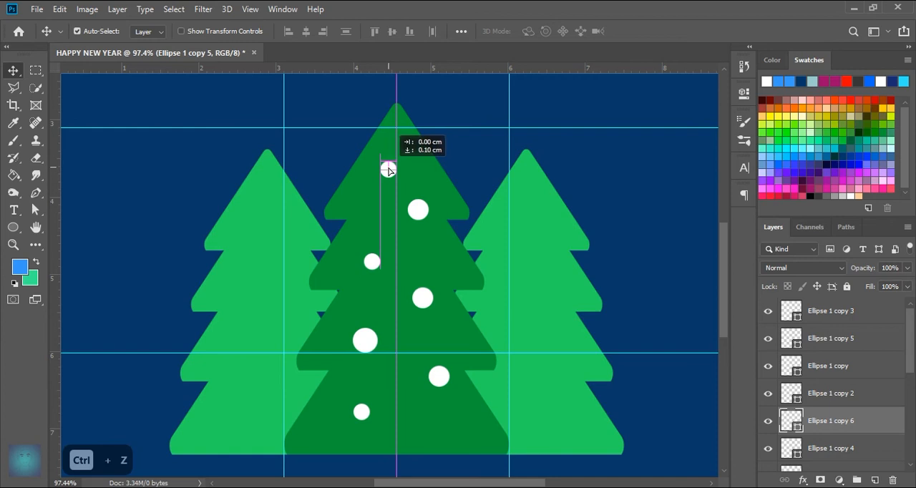
# Step: Recolour the 32 px circle on the middle tree's lowest tier to orange ebb114
pyautogui.click(446, 385)
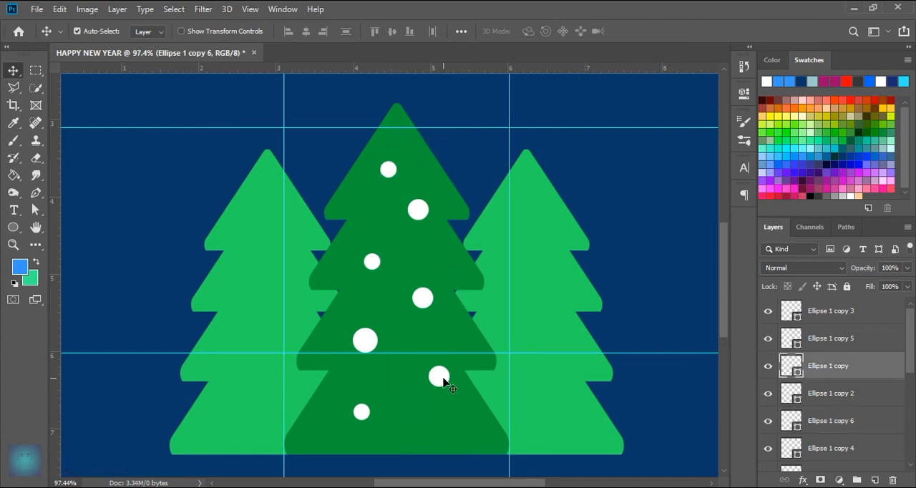
pyautogui.doubleClick(799, 375)
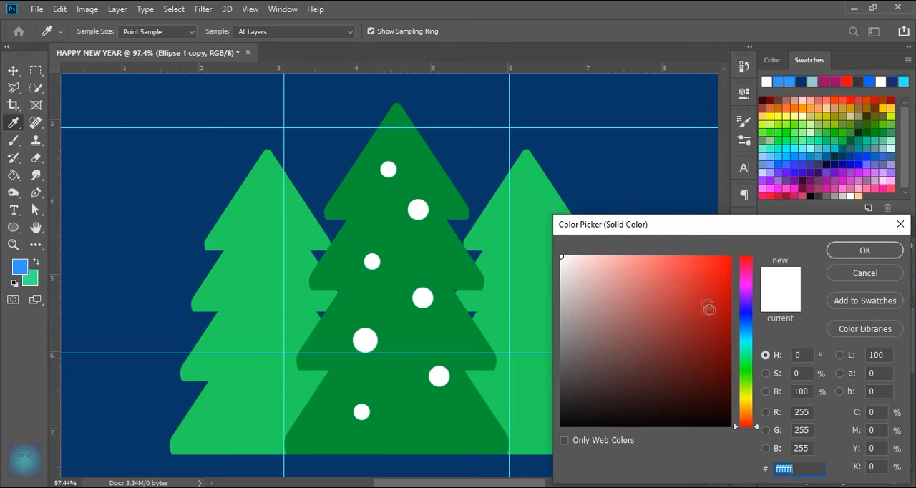
pyautogui.click(716, 269)
pyautogui.moveTo(741, 428); pyautogui.dragTo(750, 410)
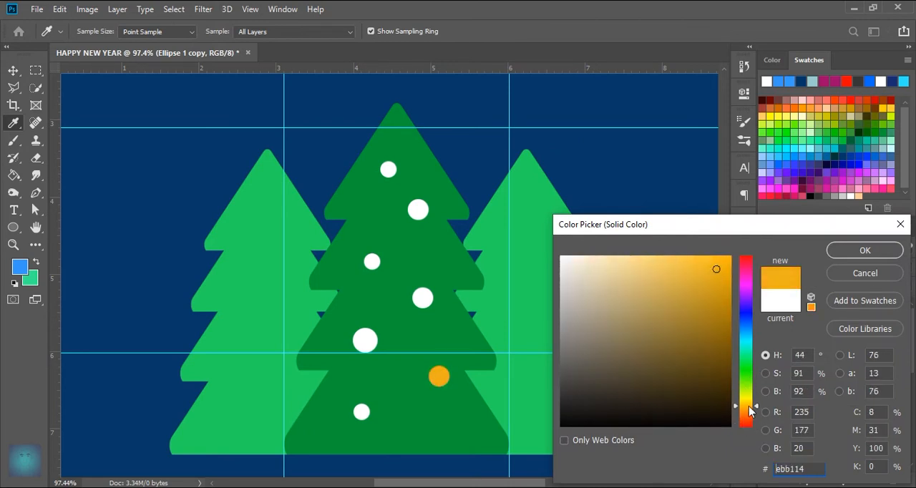
pyautogui.click(865, 251)
# Step: Recolour the small circle on the middle tree's lowest tier to red ec1d1d
pyautogui.click(365, 415)
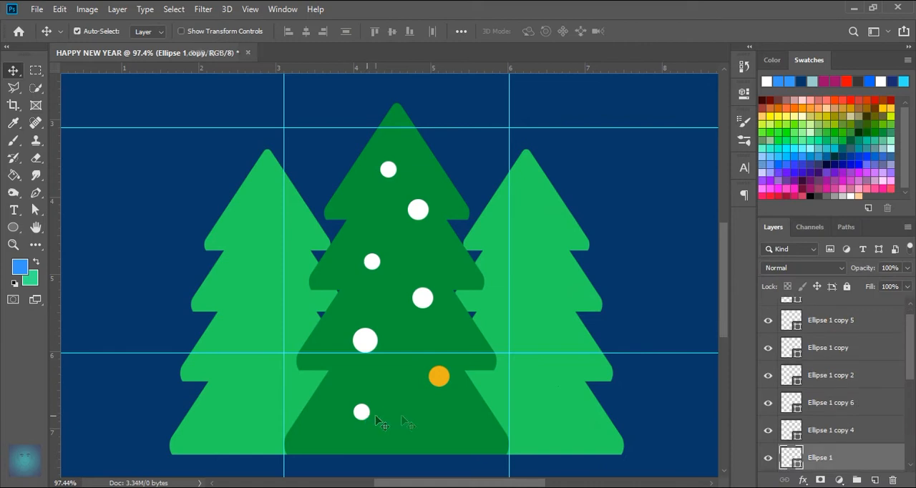
pyautogui.doubleClick(799, 464)
pyautogui.moveTo(715, 264)
pyautogui.mouseDown()
pyautogui.moveTo(723, 260)
pyautogui.moveTo(711, 268)
pyautogui.mouseUp()
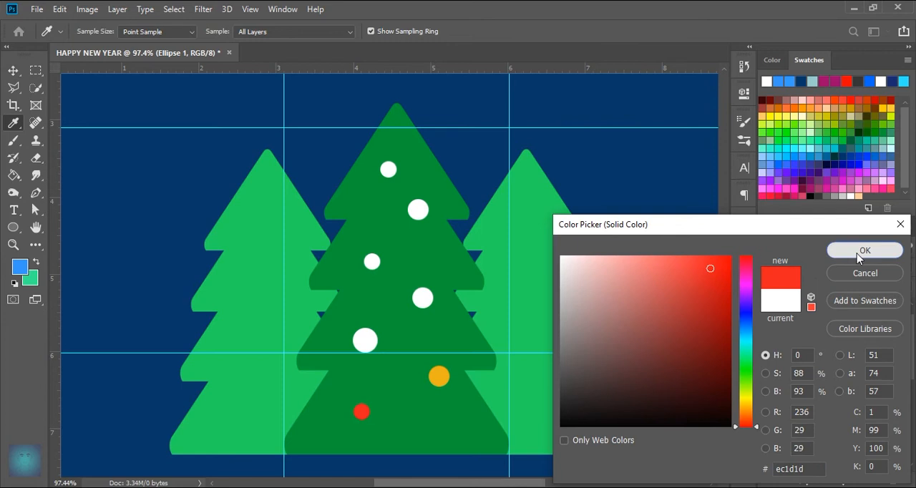
pyautogui.click(864, 251)
# Step: Recolour the white circle right of centre just below the second tier with the red sampled from the lowest circle
pyautogui.click(422, 297)
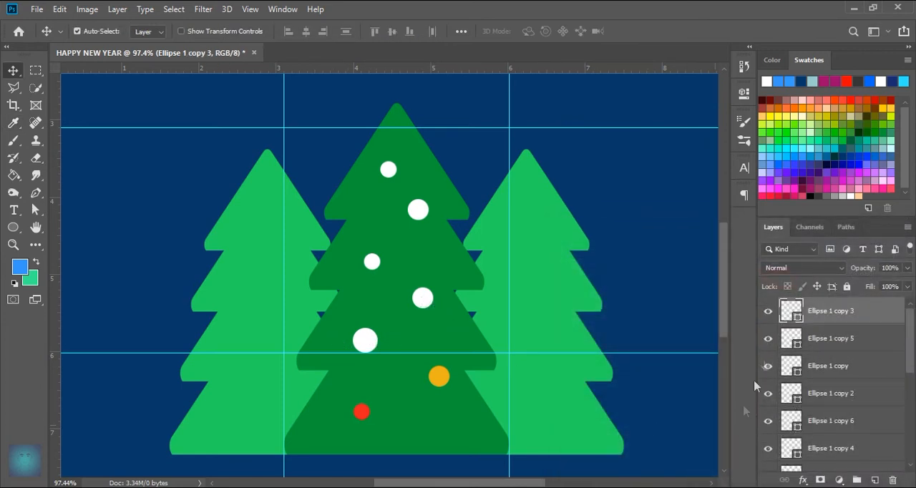
pyautogui.doubleClick(800, 318)
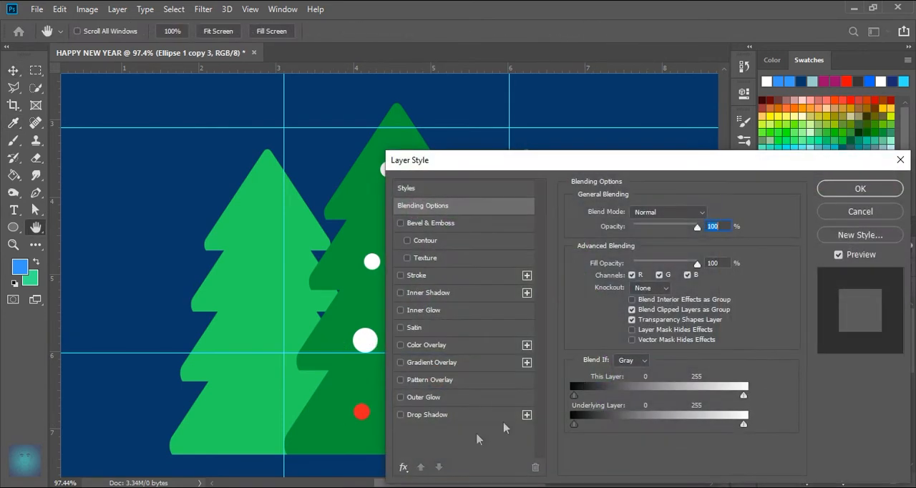
pyautogui.click(849, 212)
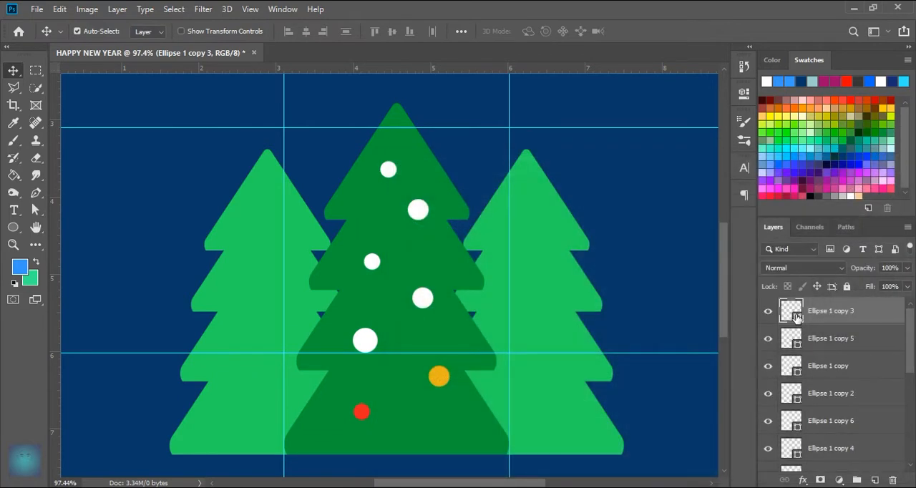
pyautogui.doubleClick(799, 320)
pyautogui.click(361, 412)
pyautogui.click(866, 250)
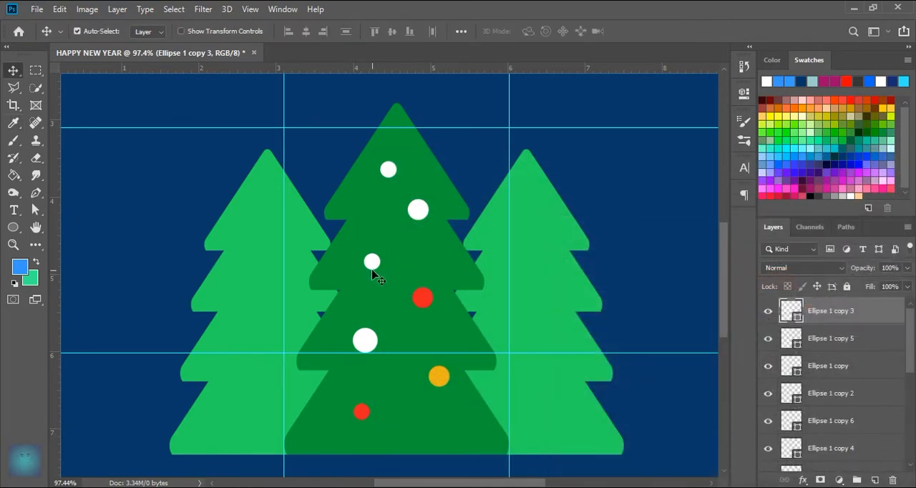
# Step: Recolour the small white circle left of centre on the second tier to blue 14afe8
pyautogui.click(373, 263)
pyautogui.doubleClick(793, 451)
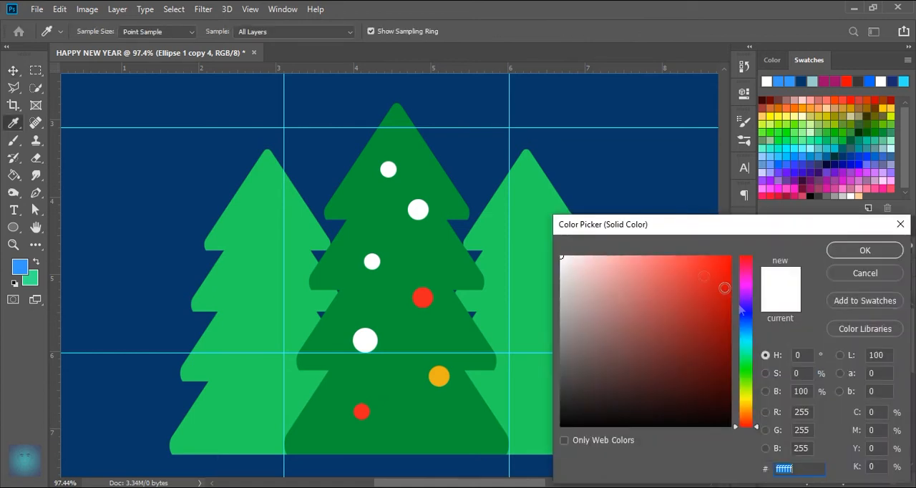
pyautogui.click(716, 270)
pyautogui.moveTo(747, 315); pyautogui.dragTo(749, 335)
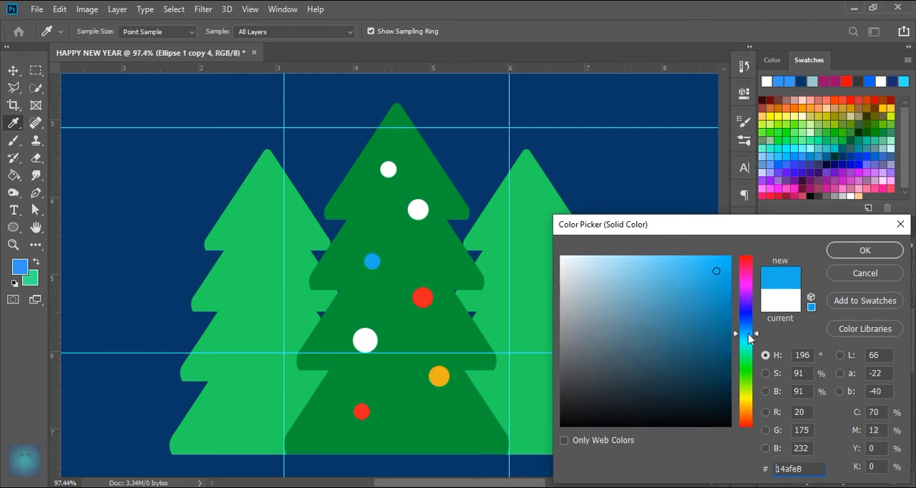
pyautogui.click(888, 253)
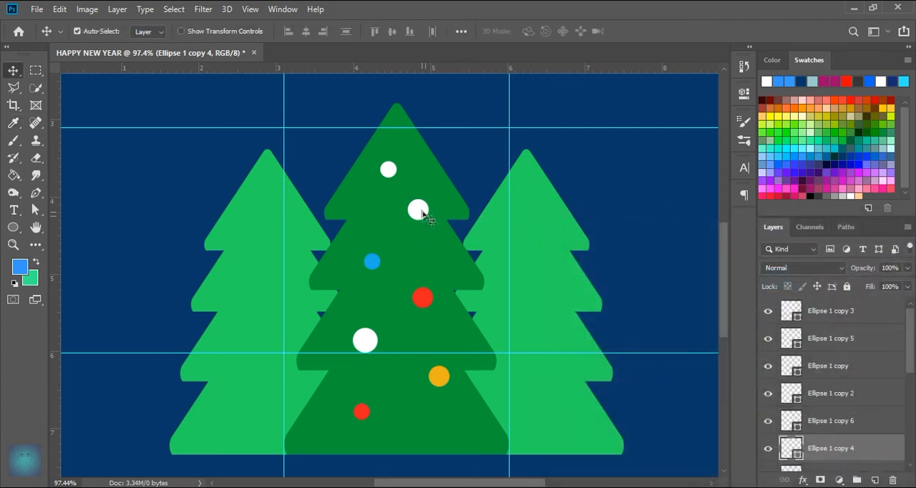
# Step: Recolour the topmost small white circle with the red sampled from the larger red circle
pyautogui.click(386, 171)
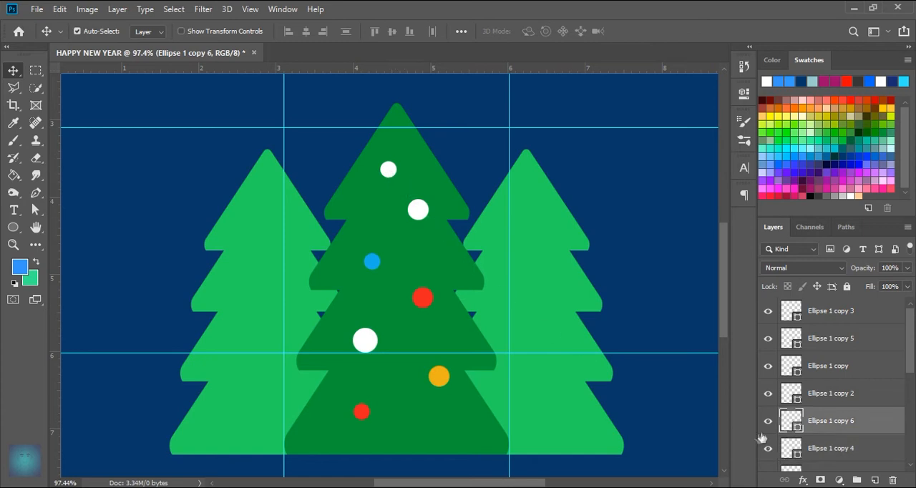
pyautogui.doubleClick(793, 422)
pyautogui.click(421, 300)
pyautogui.click(865, 250)
# Step: Group all the circle layers, from Ellipse 1 to Ellipse 1 copy 3, and toggle the group's visibility to check its contents
pyautogui.click(835, 324)
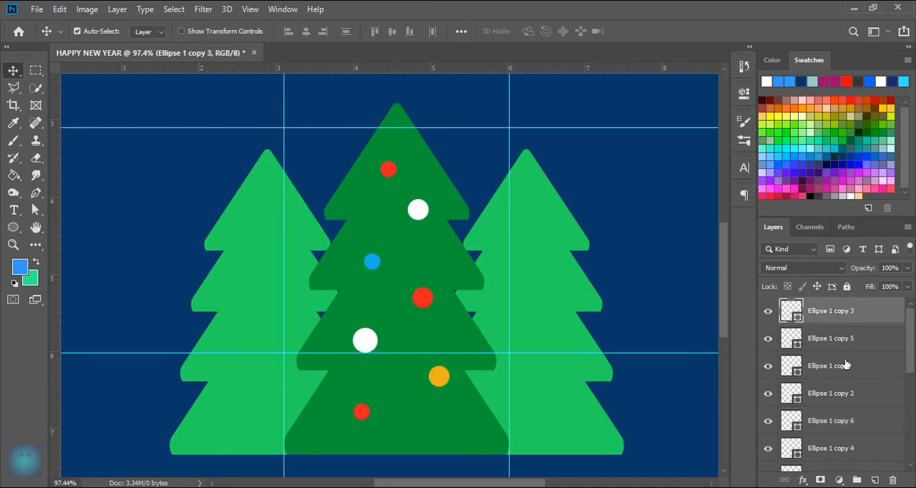
pyautogui.scroll(-3, 843, 358)
pyautogui.click(780, 363)
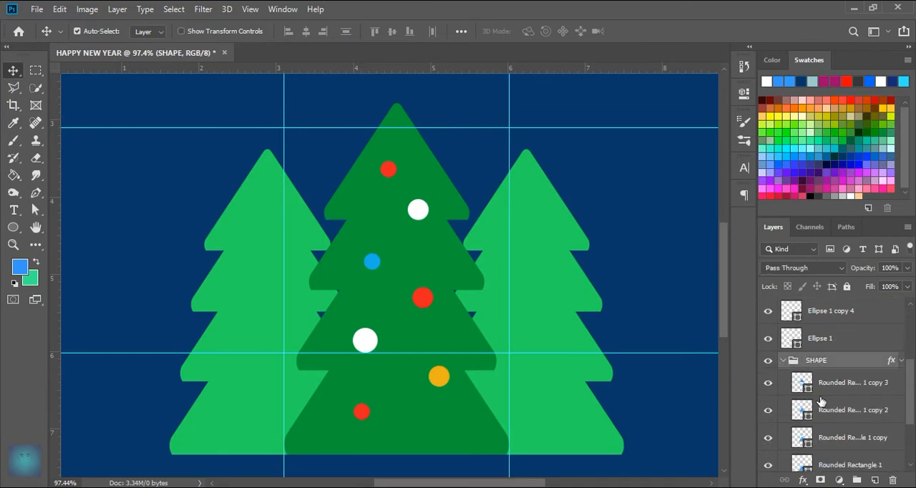
pyautogui.click(783, 363)
pyautogui.click(827, 356)
pyautogui.scroll(3, 834, 366)
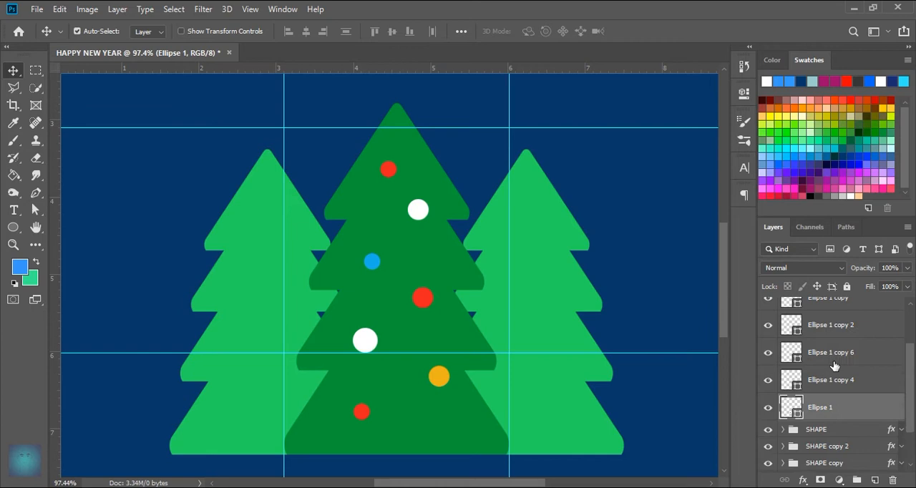
pyautogui.keyDown('shift'); pyautogui.click(837, 320); pyautogui.keyUp('shift')
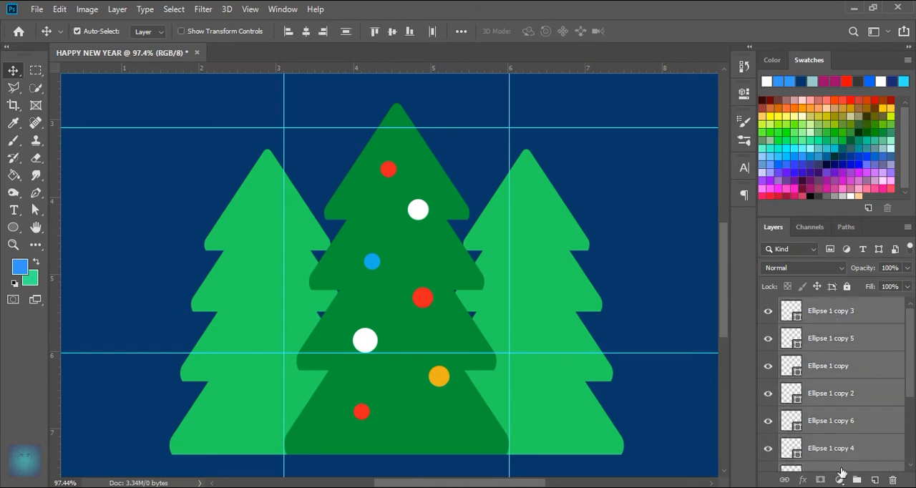
pyautogui.moveTo(841, 449); pyautogui.dragTo(857, 480)
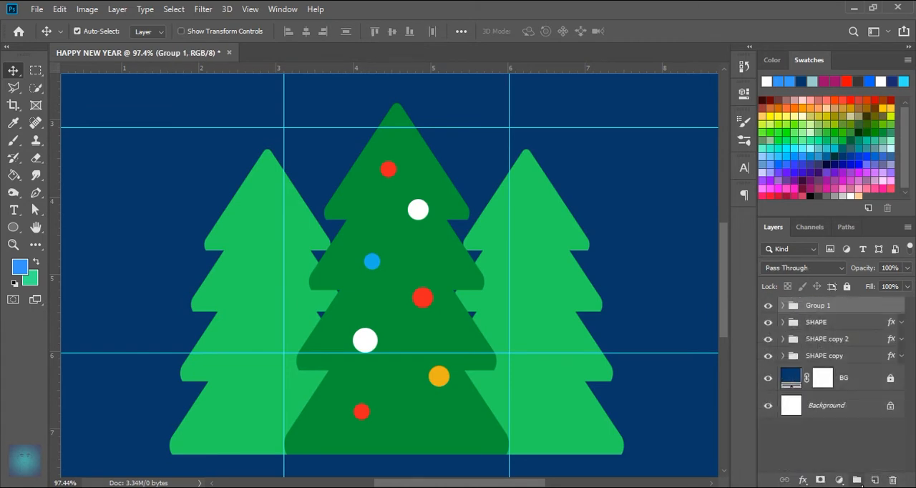
pyautogui.click(766, 307)
pyautogui.click(767, 306)
# Step: Rename the new circle group as LAMP
pyautogui.doubleClick(824, 306)
pyautogui.write('CIR')
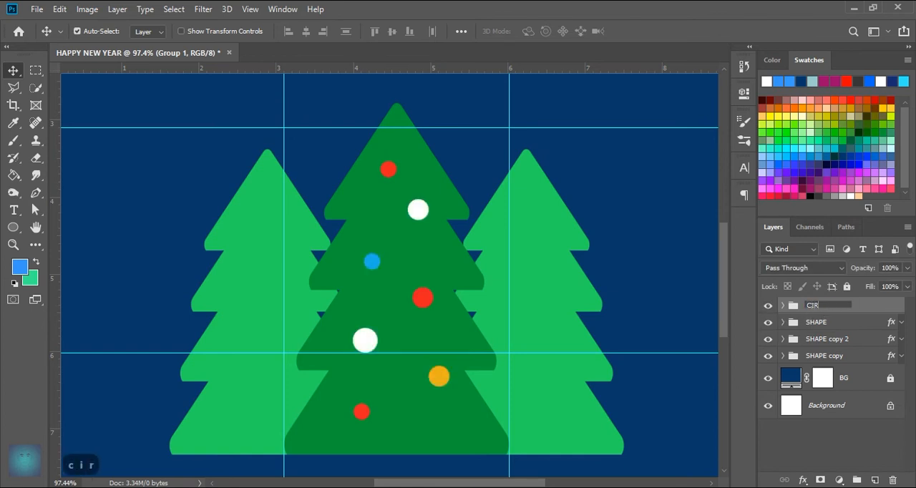
pyautogui.write('CLE')
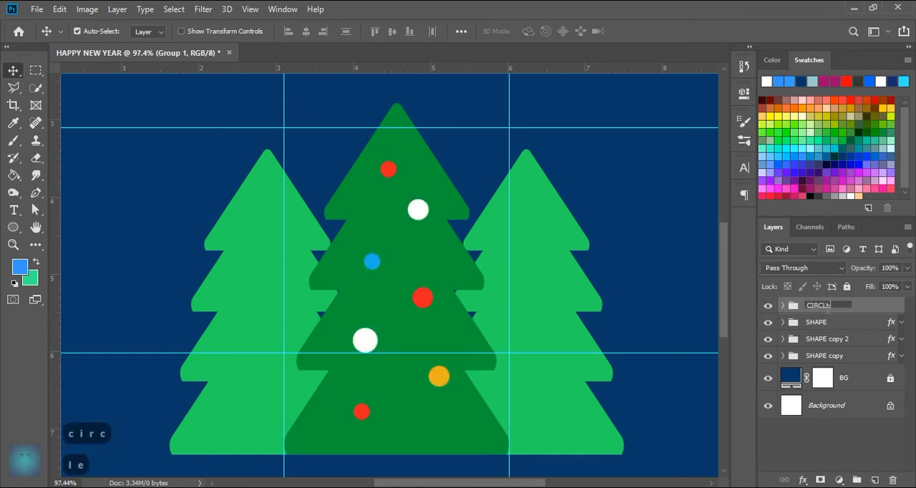
pyautogui.press('BackSpace')
pyautogui.press('BackSpace')
pyautogui.press('BackSpace')
pyautogui.press('BackSpace')
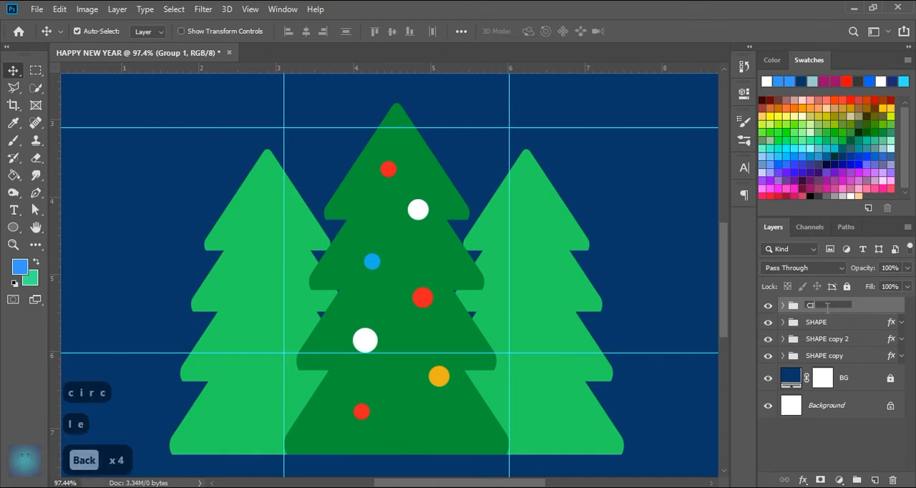
pyautogui.write('LAMP')
pyautogui.press('Return')
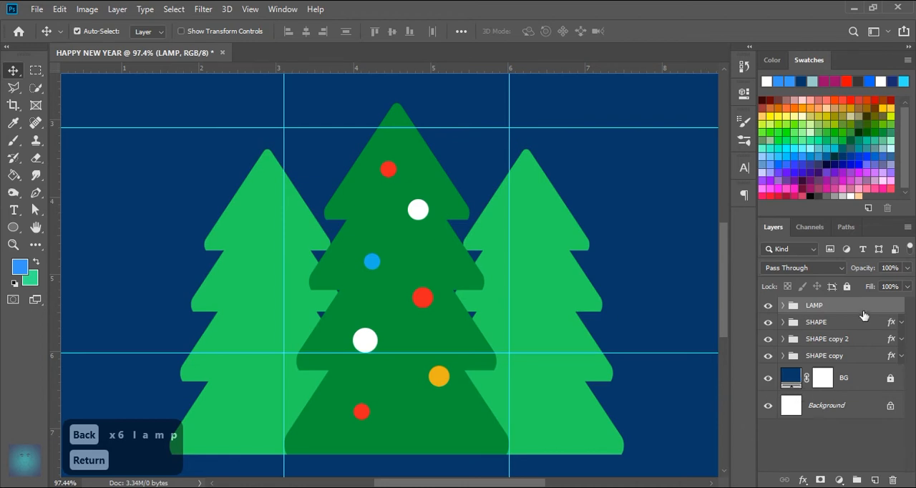
# Step: Duplicate the LAMP group, scale the copy to about 80% and place it over the right-hand tree
pyautogui.hotkey('ctrl', 'j')
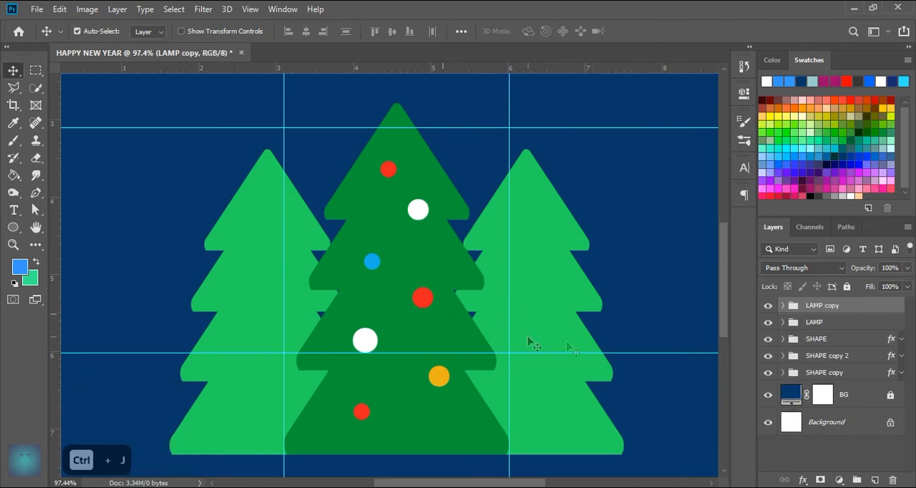
pyautogui.hotkey('ctrl', 't')
pyautogui.moveTo(426, 306); pyautogui.dragTo(565, 314)
pyautogui.moveTo(590, 169); pyautogui.dragTo(537, 222)
pyautogui.moveTo(544, 333)
pyautogui.mouseDown()
pyautogui.moveTo(555, 312)
pyautogui.moveTo(565, 313)
pyautogui.moveTo(552, 320)
pyautogui.mouseUp()
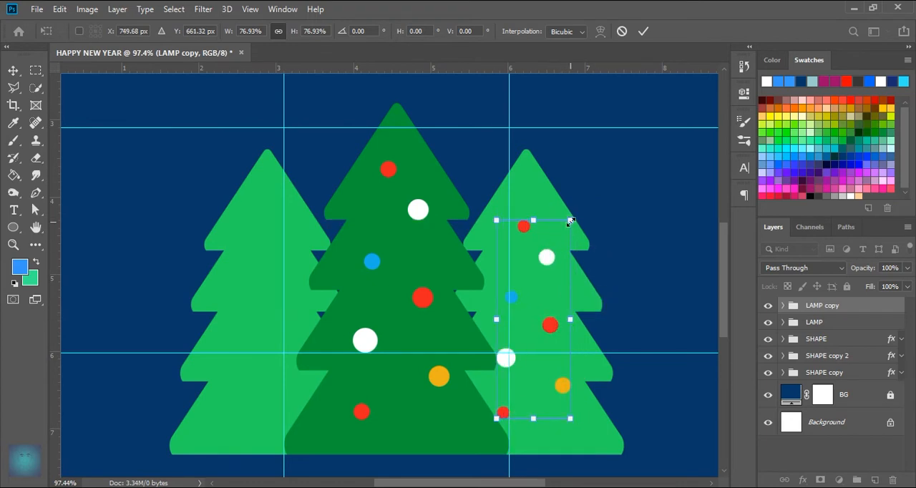
pyautogui.moveTo(570, 222); pyautogui.dragTo(563, 226)
pyautogui.moveTo(554, 321)
pyautogui.mouseDown()
pyautogui.moveTo(560, 328)
pyautogui.moveTo(552, 331)
pyautogui.mouseUp()
pyautogui.moveTo(502, 233); pyautogui.dragTo(536, 209)
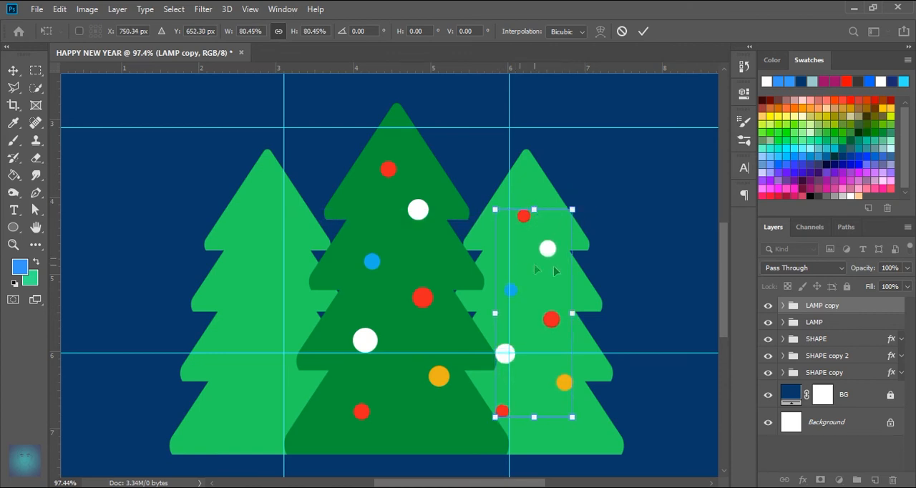
pyautogui.click(643, 31)
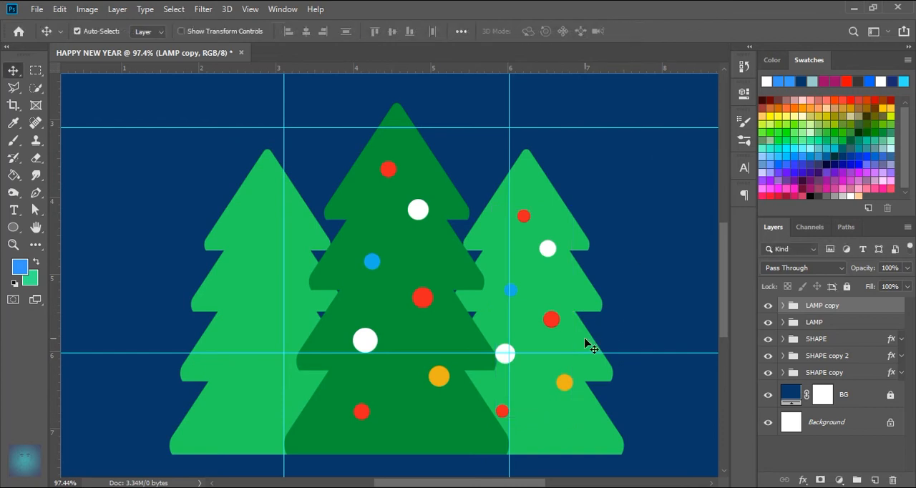
# Step: Delete the topmost red circle and the white circle below it from the right-hand tree
pyautogui.click(524, 217)
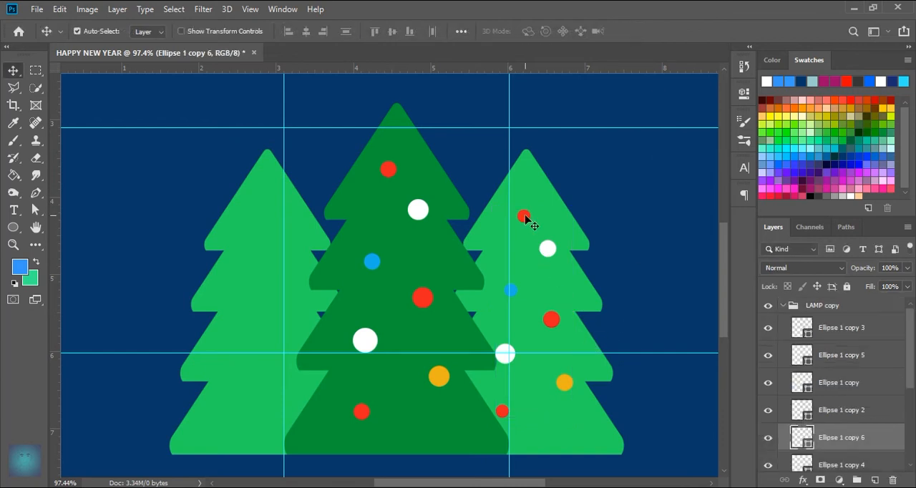
pyautogui.keyDown('shift'); pyautogui.click(548, 252); pyautogui.keyUp('shift')
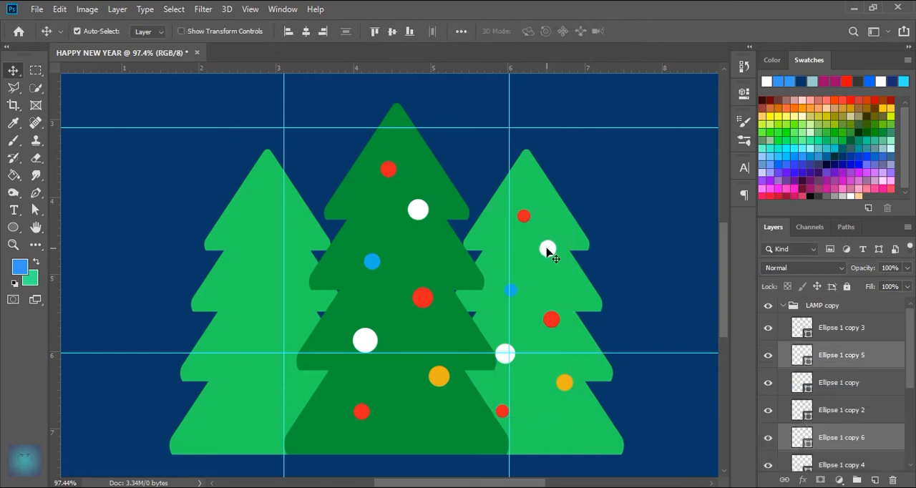
pyautogui.press('Delete')
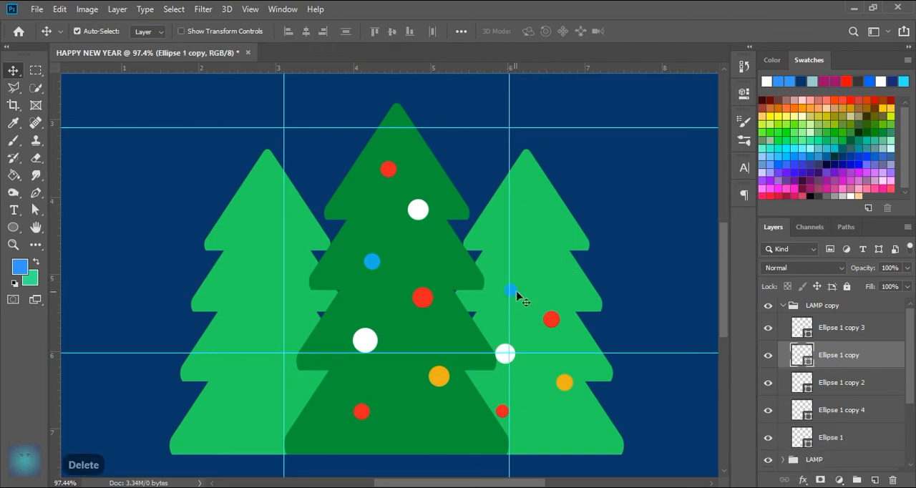
# Step: Spread the five remaining circles over the right-hand tree, with blue on the top tier and small red near the base
pyautogui.moveTo(515, 294); pyautogui.dragTo(517, 215)
pyautogui.moveTo(551, 319); pyautogui.dragTo(547, 275)
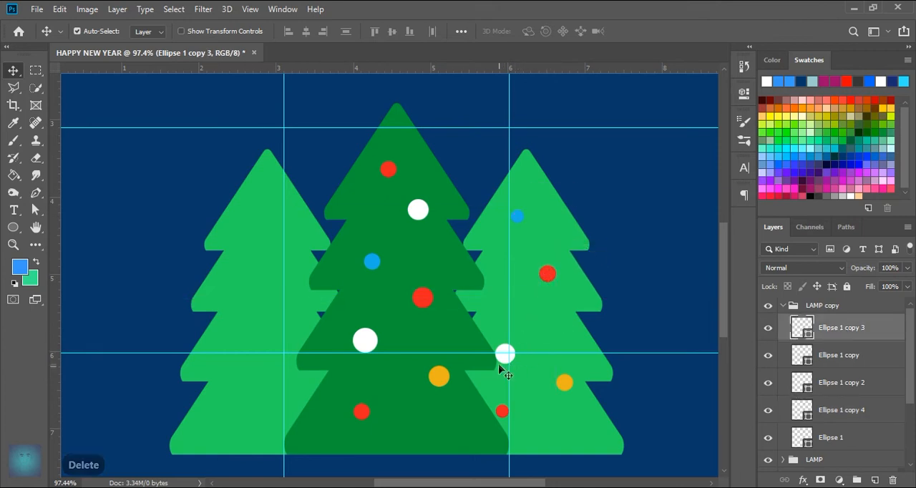
pyautogui.moveTo(503, 358); pyautogui.dragTo(507, 320)
pyautogui.moveTo(564, 382); pyautogui.dragTo(556, 373)
pyautogui.moveTo(502, 412); pyautogui.dragTo(566, 418)
pyautogui.moveTo(556, 372); pyautogui.dragTo(525, 382)
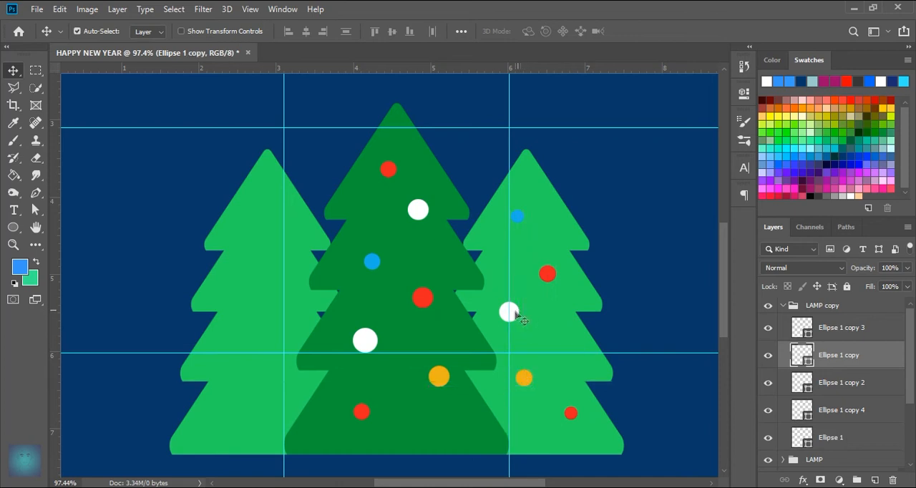
# Step: Rearrange the right-hand tree's upper circles: blue on the top tier, white on the second tier, larger red on the third
pyautogui.moveTo(548, 278); pyautogui.dragTo(513, 282)
pyautogui.moveTo(522, 219); pyautogui.dragTo(542, 224)
pyautogui.hotkey('ctrl', 'z')
pyautogui.hotkey('ctrl', 'z')
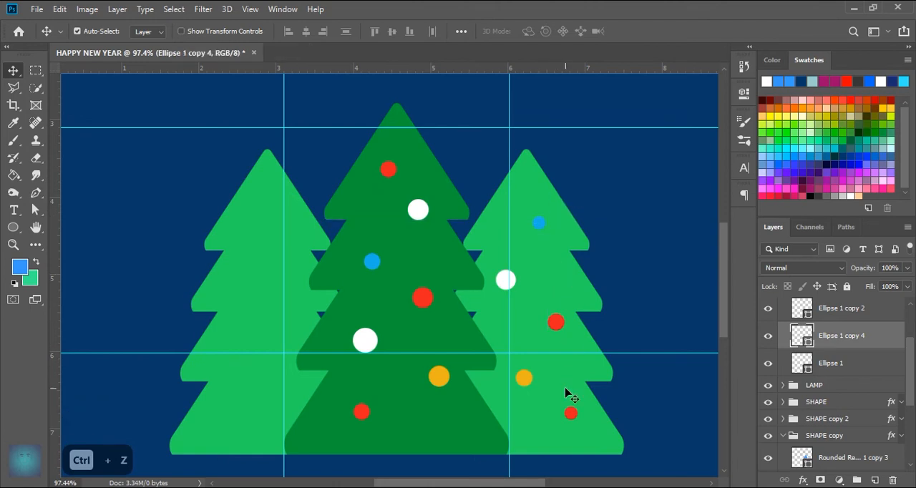
# Step: Recolour the right-hand tree's topmost blue circle with the orange sampled from that tree's lower circle
pyautogui.click(527, 381)
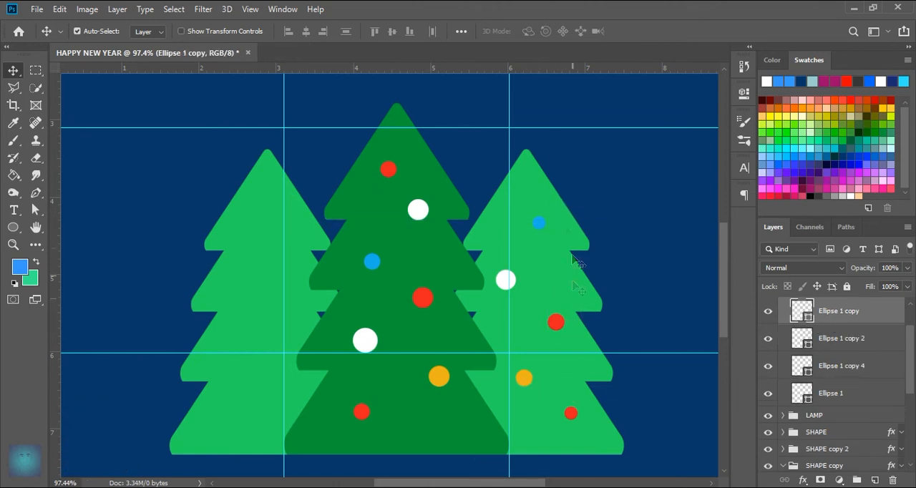
pyautogui.click(541, 226)
pyautogui.doubleClick(812, 377)
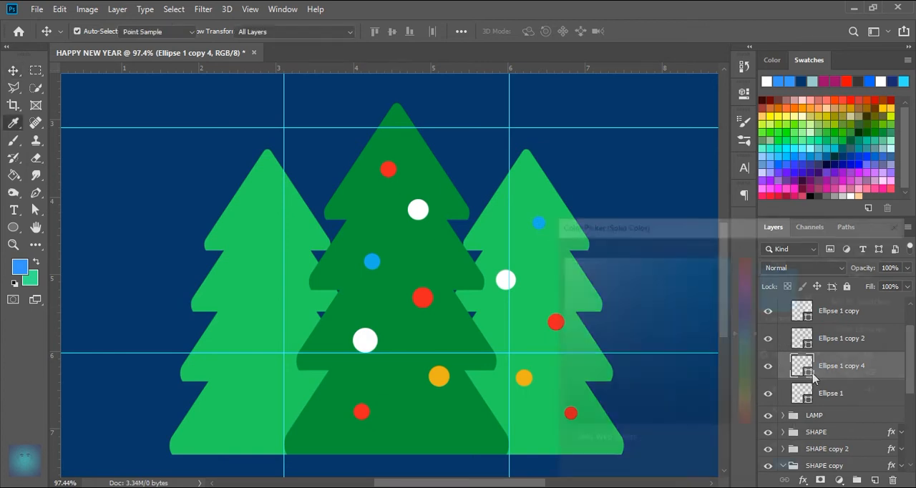
pyautogui.click(524, 378)
pyautogui.click(851, 254)
pyautogui.press('v')
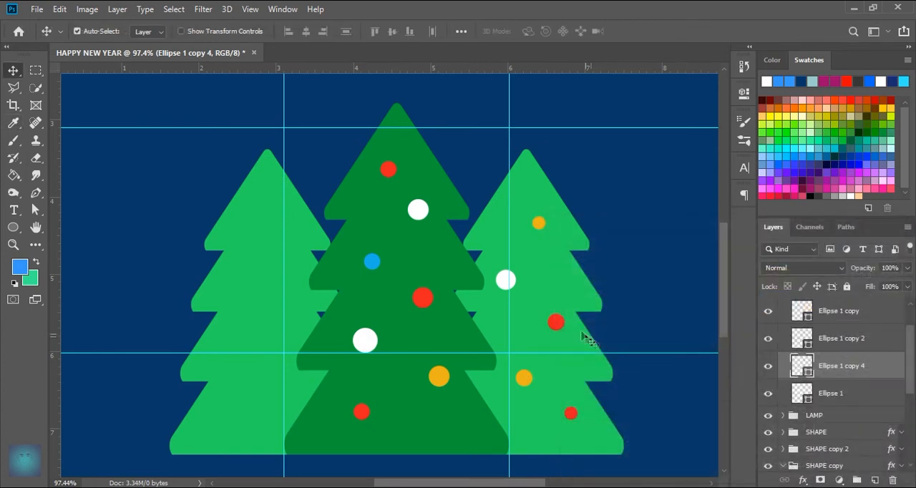
# Step: Recolour the white circle on the right-hand tree's second tier with the red sampled from the circle below it
pyautogui.click(504, 285)
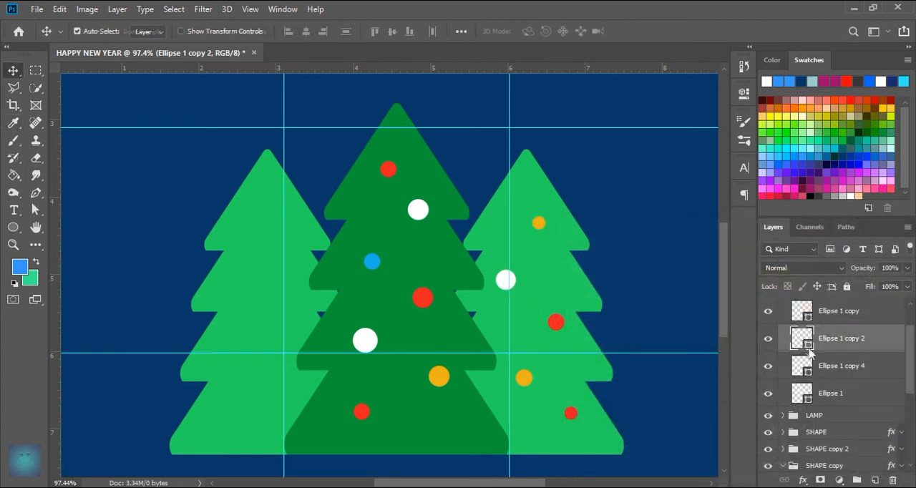
pyautogui.doubleClick(808, 348)
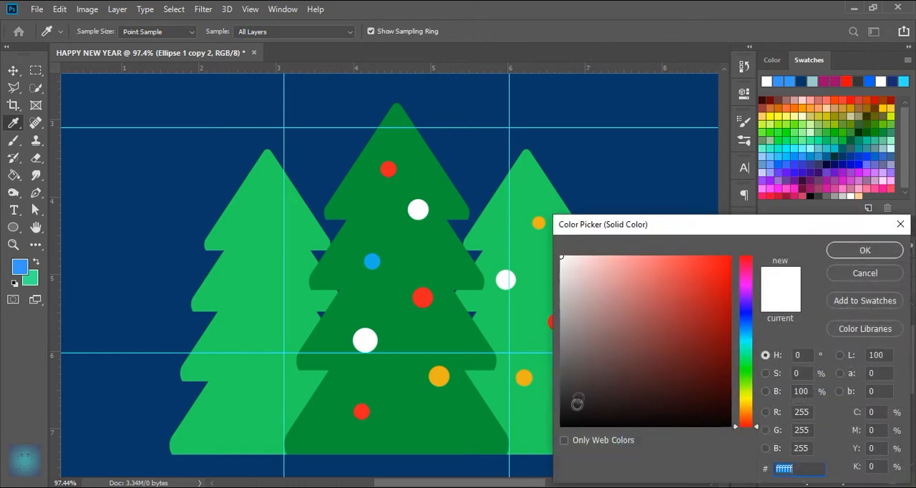
pyautogui.moveTo(673, 234); pyautogui.dragTo(730, 237)
pyautogui.click(560, 322)
pyautogui.click(865, 260)
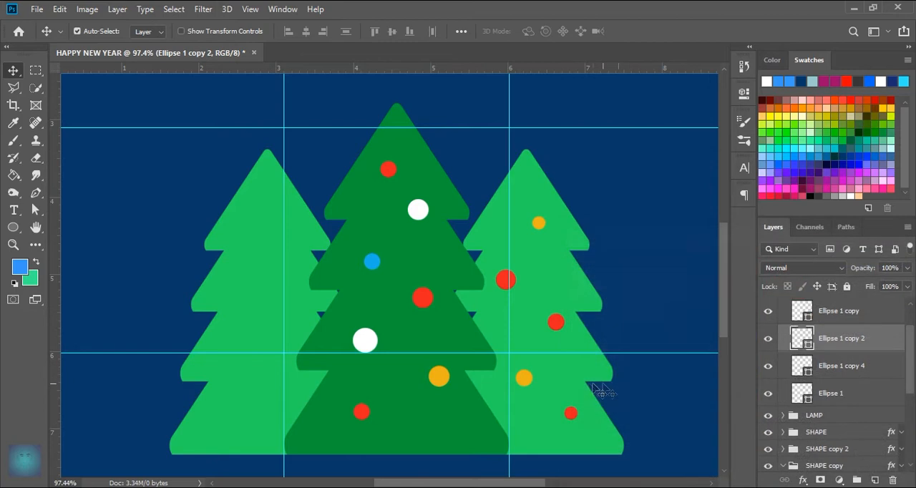
# Step: Recolour the lower orange circle on the right-hand tree to white ffffff
pyautogui.click(526, 379)
pyautogui.doubleClick(806, 318)
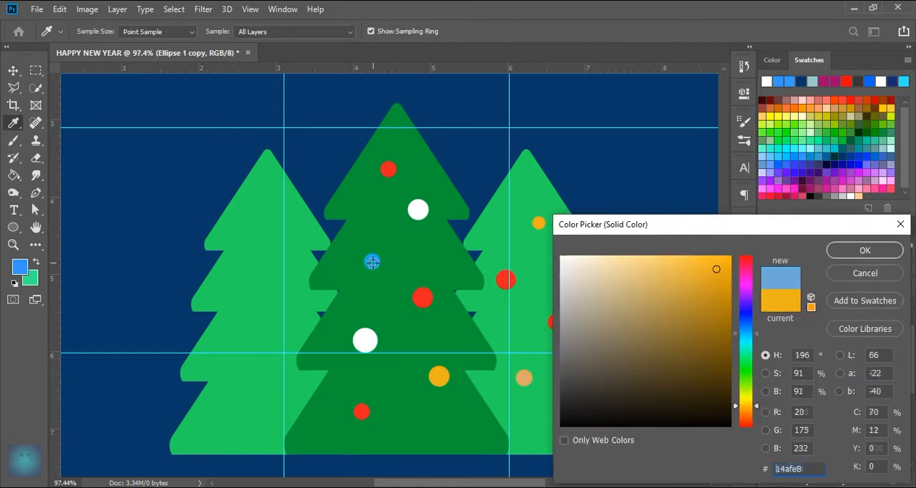
pyautogui.click(373, 263)
pyautogui.moveTo(570, 285); pyautogui.dragTo(533, 243)
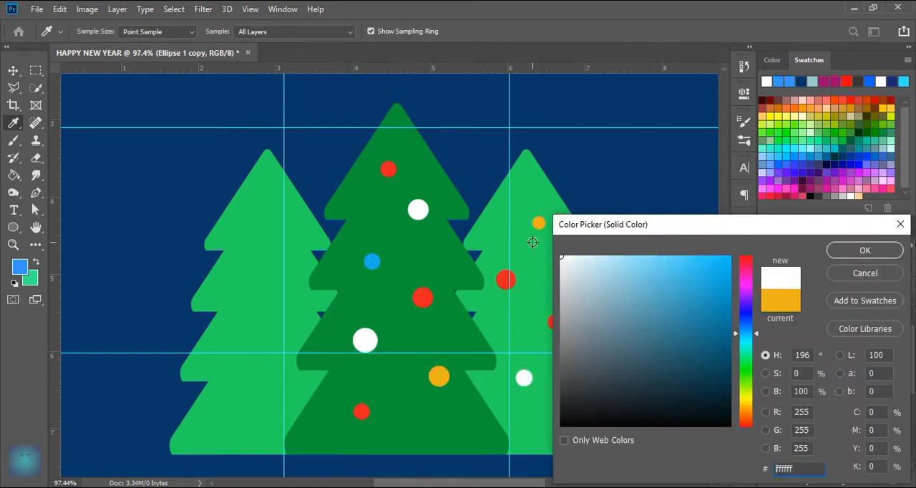
pyautogui.click(364, 338)
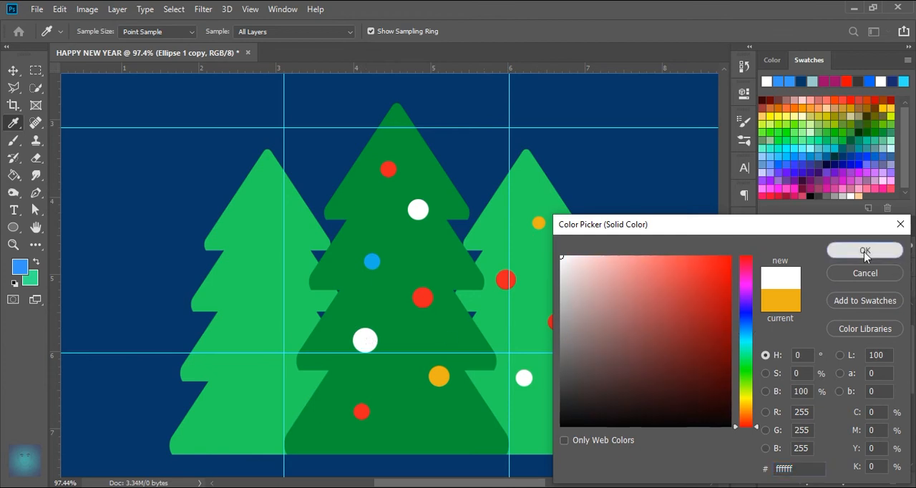
pyautogui.click(865, 251)
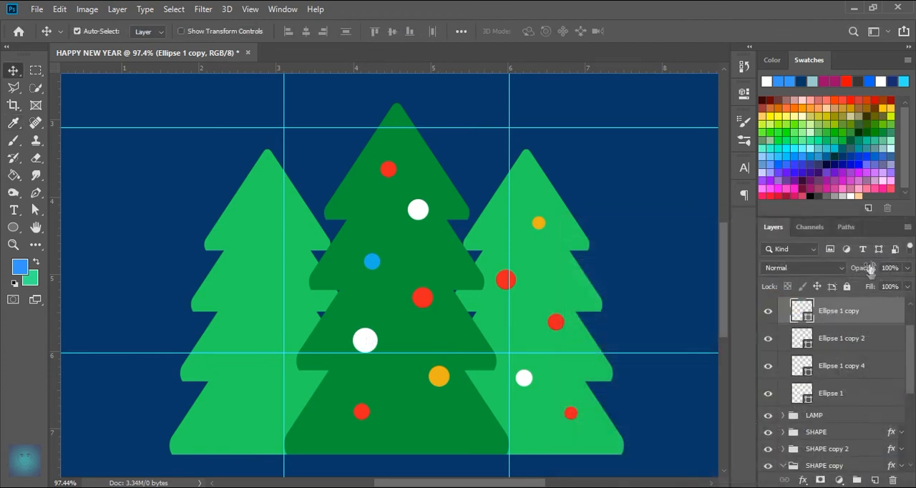
# Step: Recolour the topmost circle on the right-hand tree to blue 14afe8, sampled from the middle tree
pyautogui.click(538, 224)
pyautogui.doubleClick(802, 367)
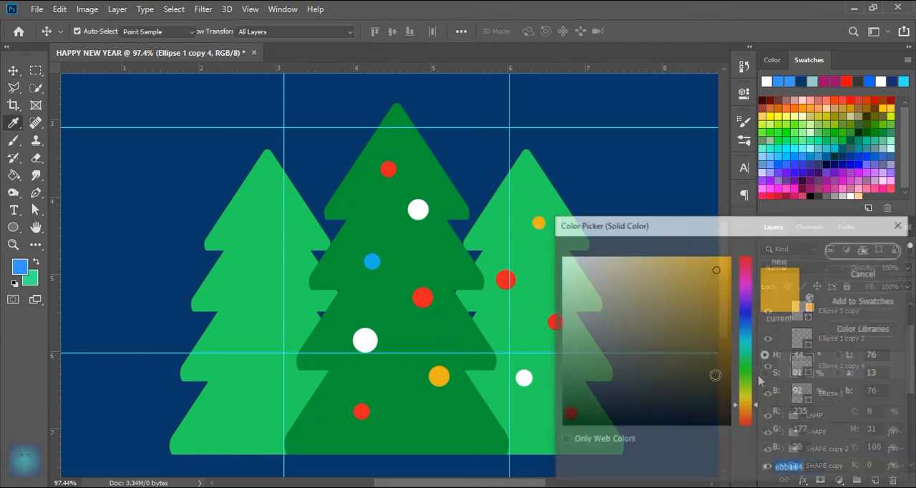
pyautogui.click(369, 261)
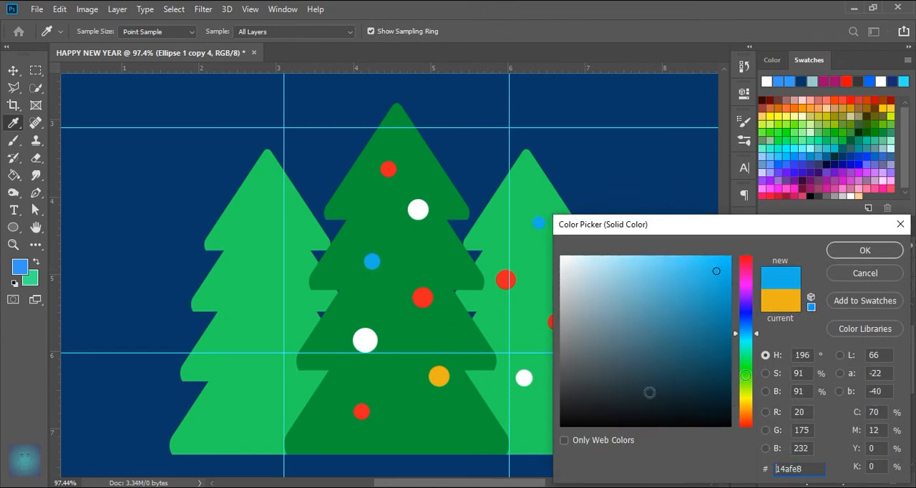
pyautogui.click(865, 250)
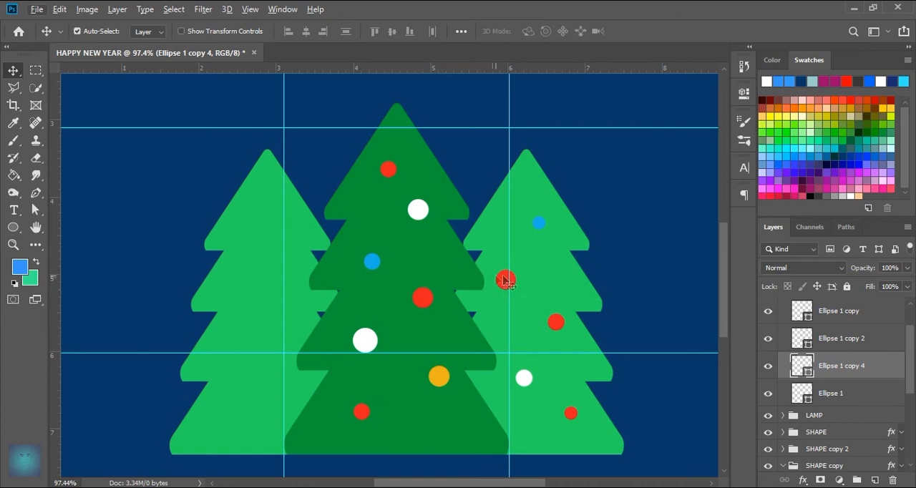
# Step: Duplicate the LAMP copy group and move the duplicate onto the left-hand tree
pyautogui.scroll(-3, 515, 295)
pyautogui.moveTo(419, 347); pyautogui.dragTo(495, 325)
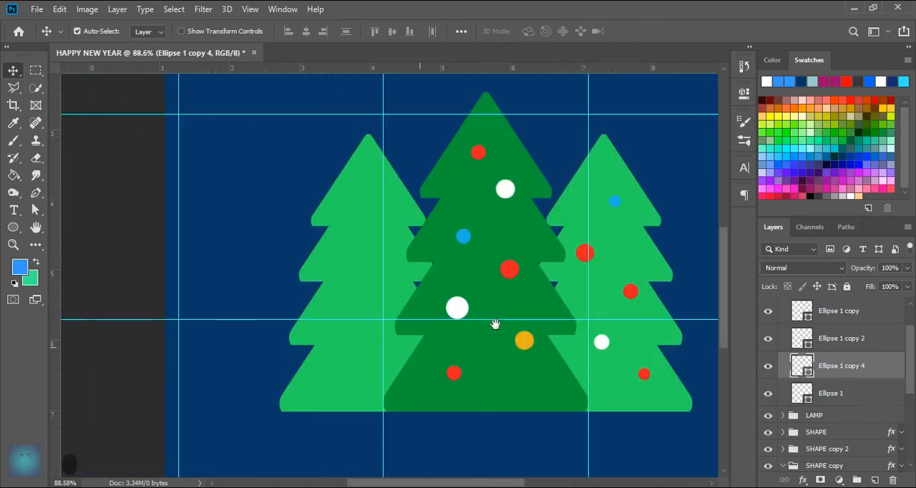
pyautogui.scroll(2, 800, 365)
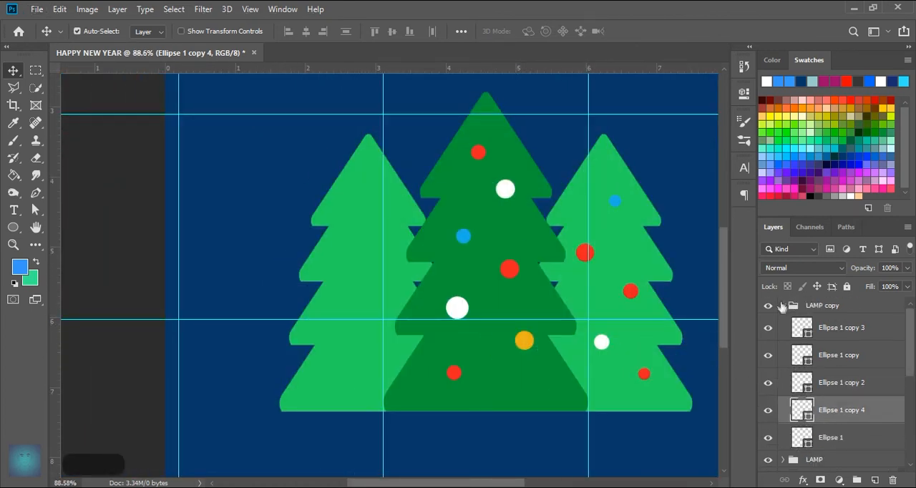
pyautogui.click(782, 305)
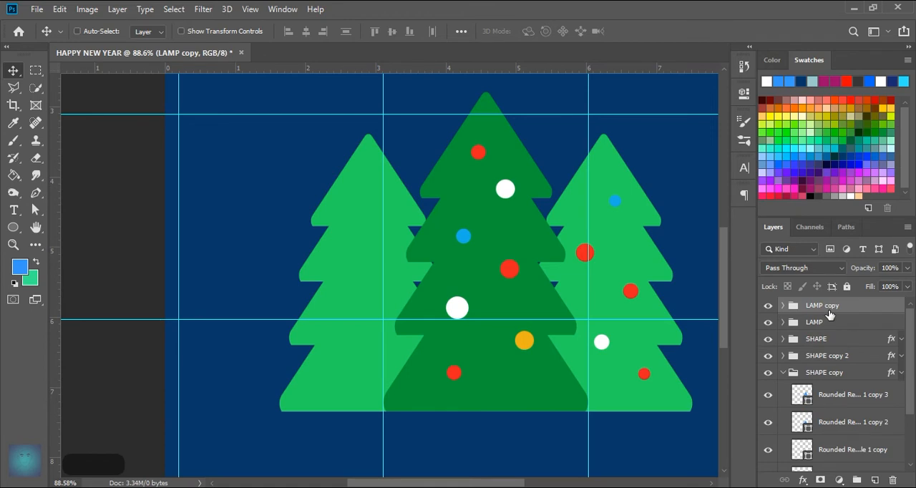
pyautogui.hotkey('ctrl', 'j')
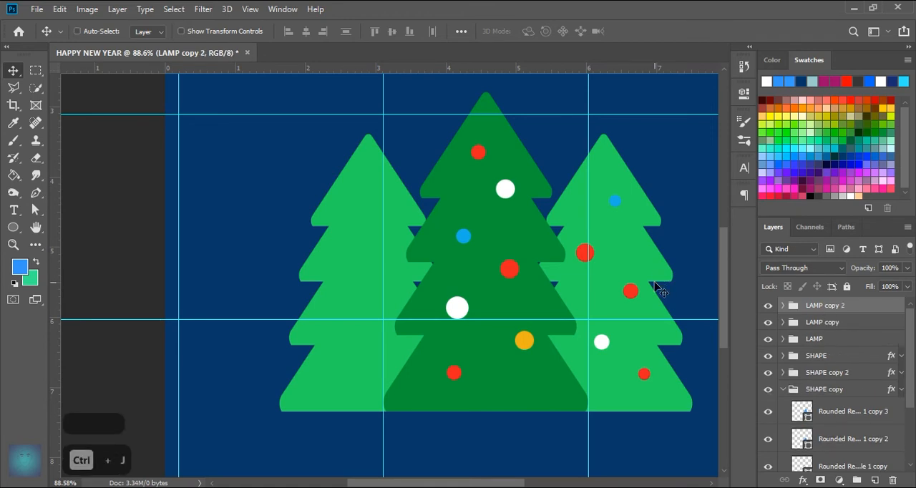
pyautogui.hotkey('ctrl', 't')
pyautogui.moveTo(631, 292); pyautogui.dragTo(373, 295)
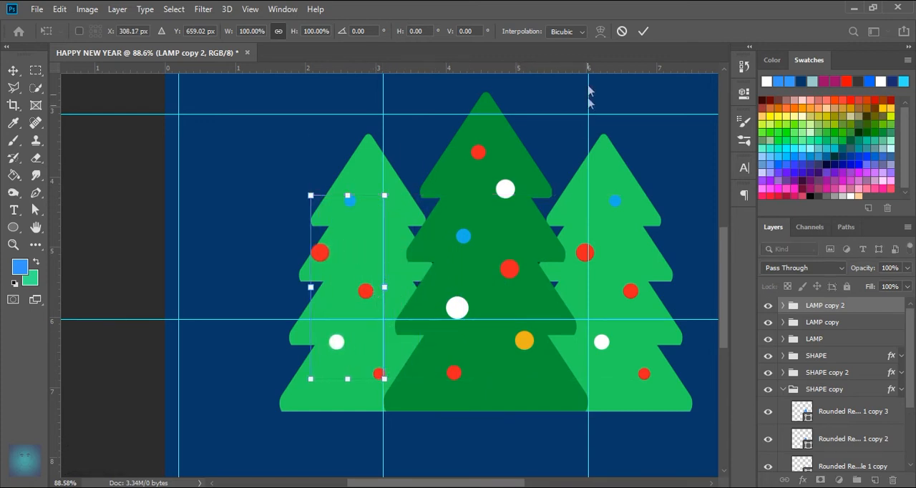
pyautogui.click(642, 31)
# Step: Reposition the five circles of the duplicated group so they are spread across the left-hand tree's tiers
pyautogui.moveTo(350, 203); pyautogui.dragTo(371, 187)
pyautogui.moveTo(320, 252); pyautogui.dragTo(345, 244)
pyautogui.moveTo(365, 293); pyautogui.dragTo(391, 293)
pyautogui.moveTo(341, 346); pyautogui.dragTo(349, 315)
pyautogui.moveTo(378, 374); pyautogui.dragTo(373, 369)
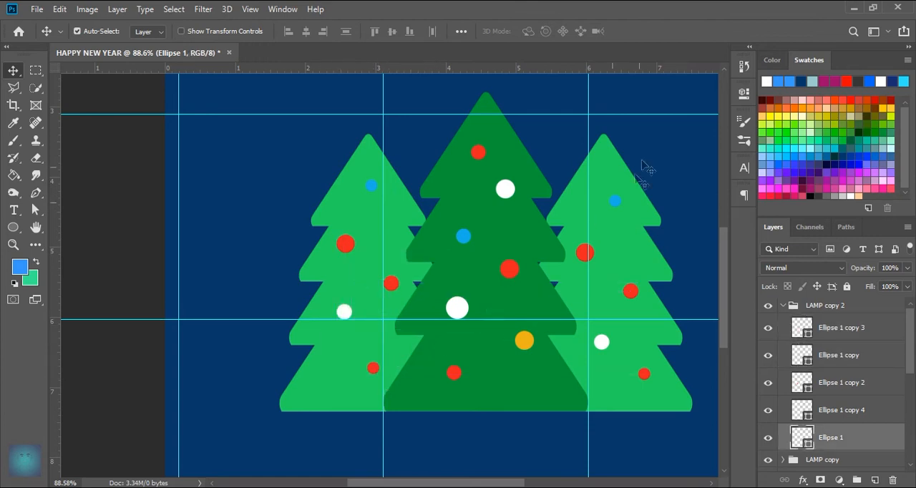
# Step: Set the width of the left-hand tree's lowest red circle to 30 px and move it slightly up towards the middle tree
pyautogui.click(745, 93)
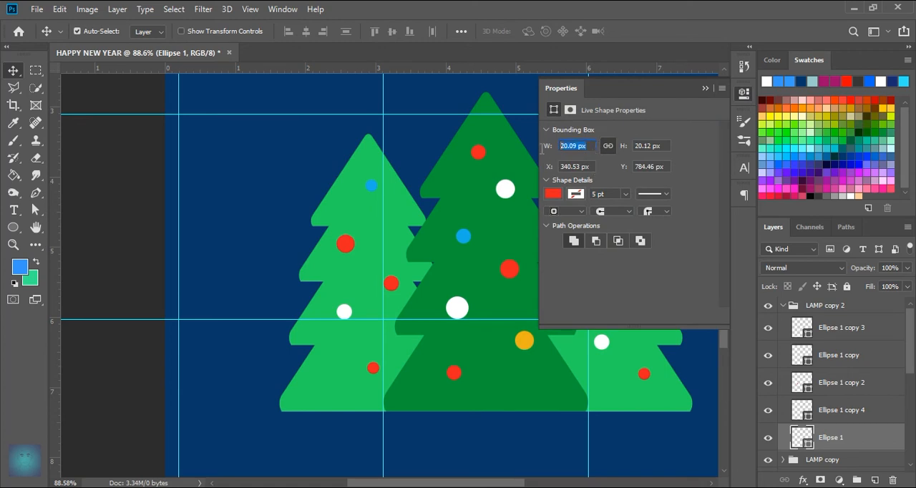
pyautogui.write('30')
pyautogui.press('Return')
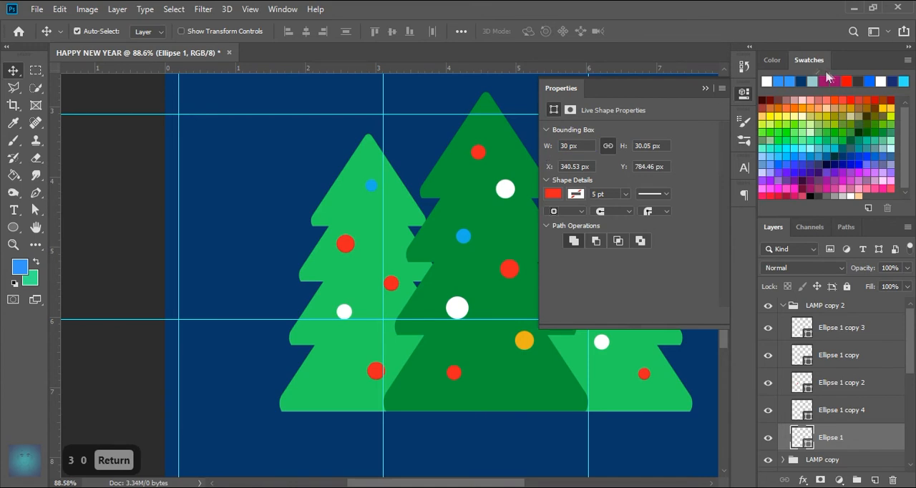
pyautogui.click(745, 93)
pyautogui.moveTo(374, 371); pyautogui.dragTo(385, 364)
# Step: Rearrange the white and upper red circles on the left-hand tree and delete its topmost blue circle
pyautogui.click(603, 345)
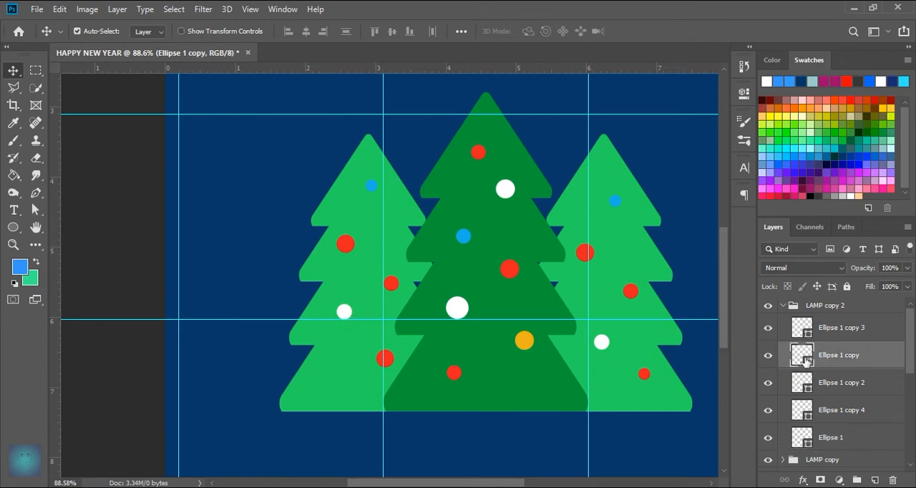
pyautogui.moveTo(344, 313); pyautogui.dragTo(344, 320)
pyautogui.moveTo(391, 283); pyautogui.dragTo(357, 222)
pyautogui.moveTo(375, 188); pyautogui.dragTo(378, 189)
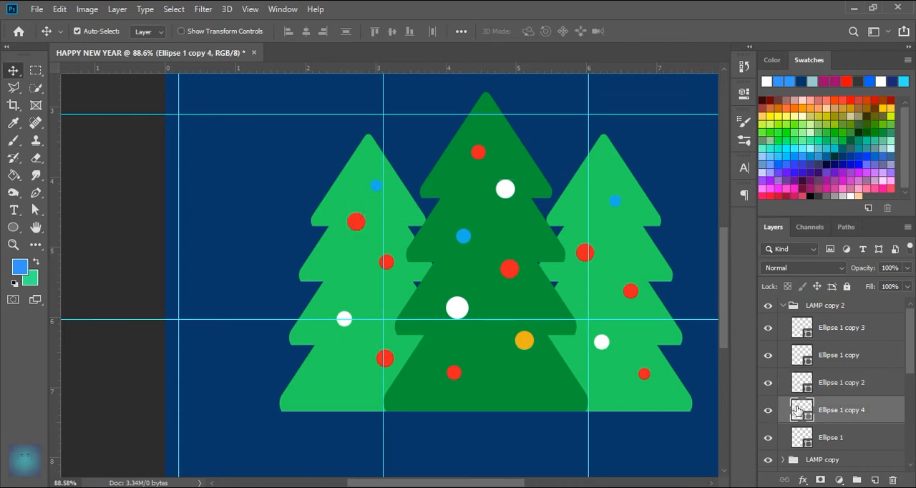
pyautogui.press('Delete')
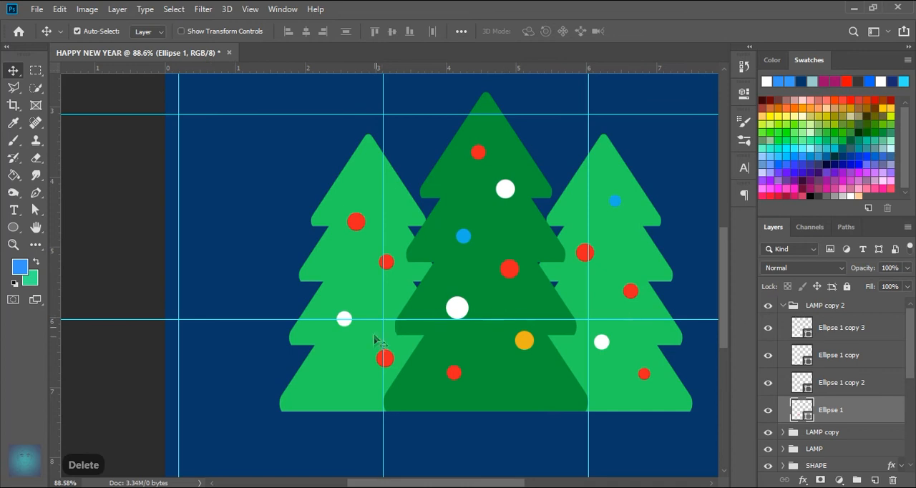
# Step: Recolour the left-hand tree's lowest circle blue and its second-tier circle amber, sampling both colours from the middle tree's lamps
pyautogui.doubleClick(806, 418)
pyautogui.click(462, 238)
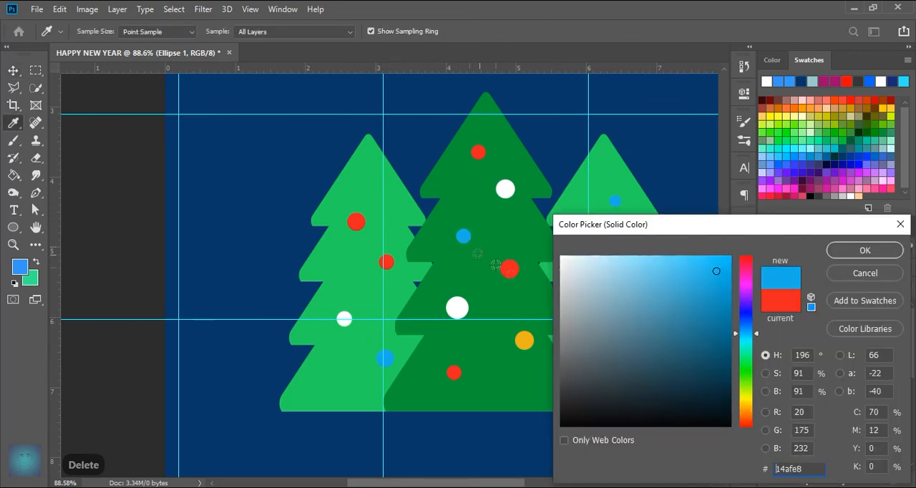
pyautogui.click(864, 250)
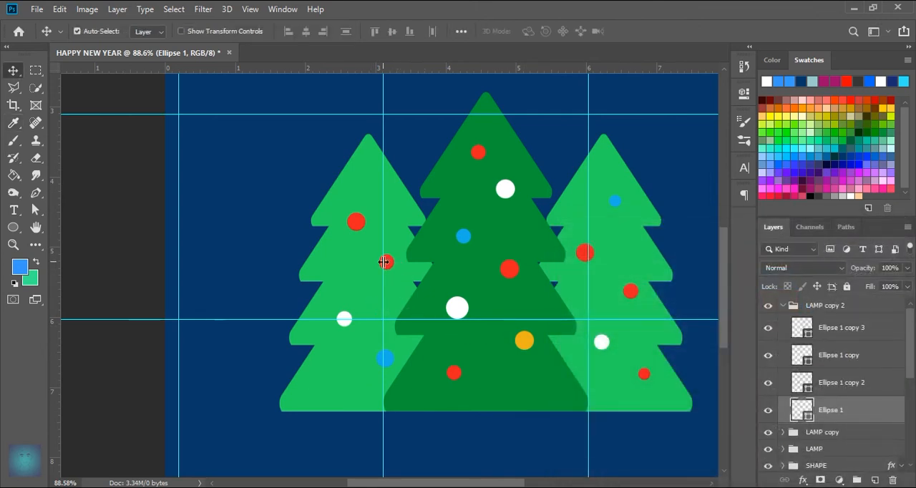
pyautogui.click(384, 262)
pyautogui.doubleClick(806, 332)
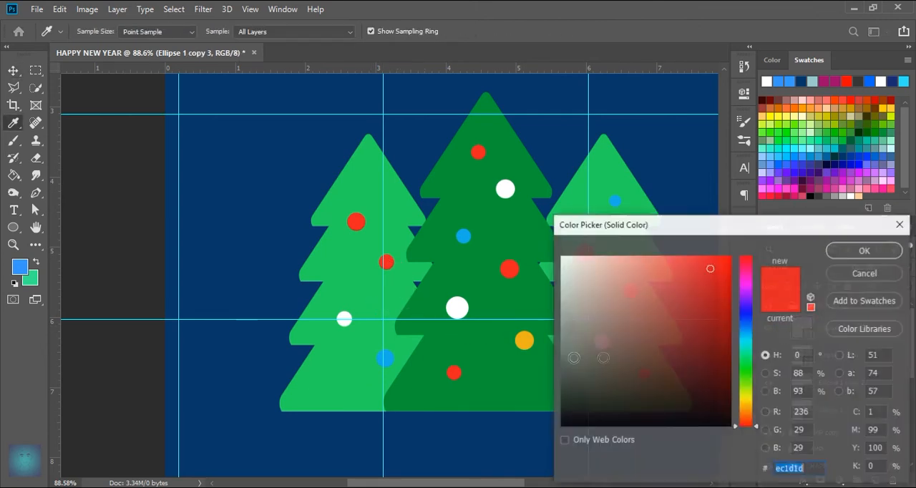
pyautogui.click(524, 341)
pyautogui.click(864, 250)
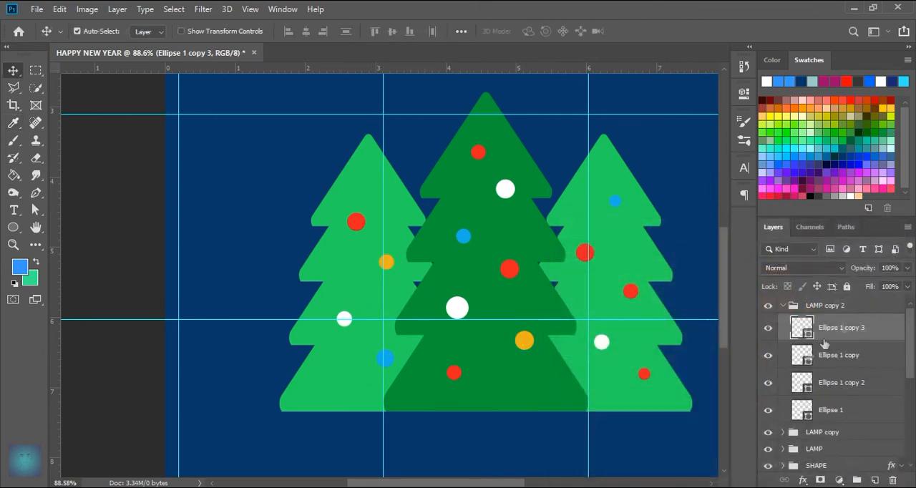
pyautogui.scroll(-1, 532, 247)
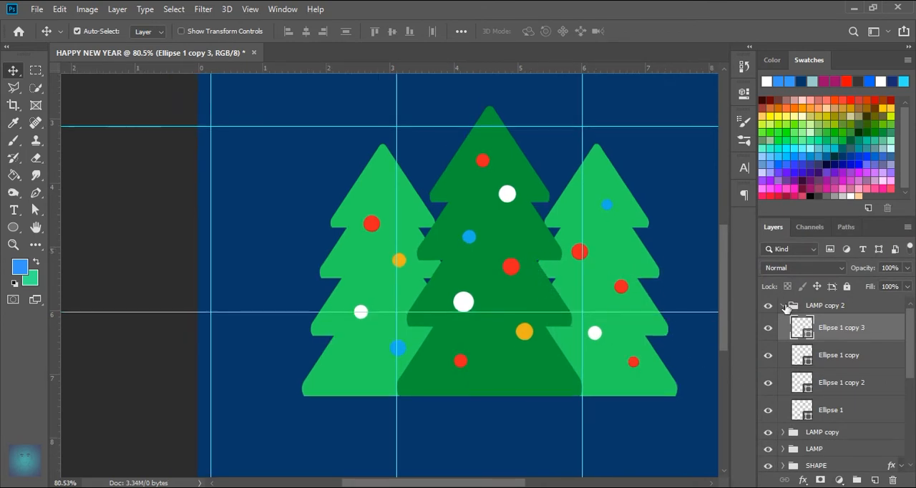
# Step: Collapse the LAMP copy 2 group and the expanded SHAPE copy group in the layer stack
pyautogui.click(783, 305)
pyautogui.scroll(-1, 453, 299)
pyautogui.scroll(2, 453, 297)
pyautogui.scroll(2, 417, 363)
pyautogui.moveTo(368, 403); pyautogui.dragTo(430, 358)
pyautogui.scroll(2, 448, 290)
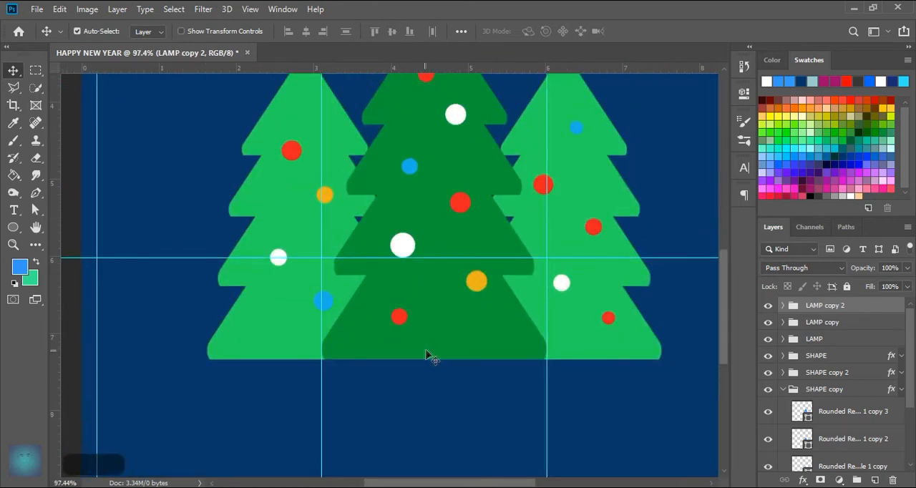
pyautogui.scroll(-1, 430, 357)
pyautogui.scroll(-1, 399, 306)
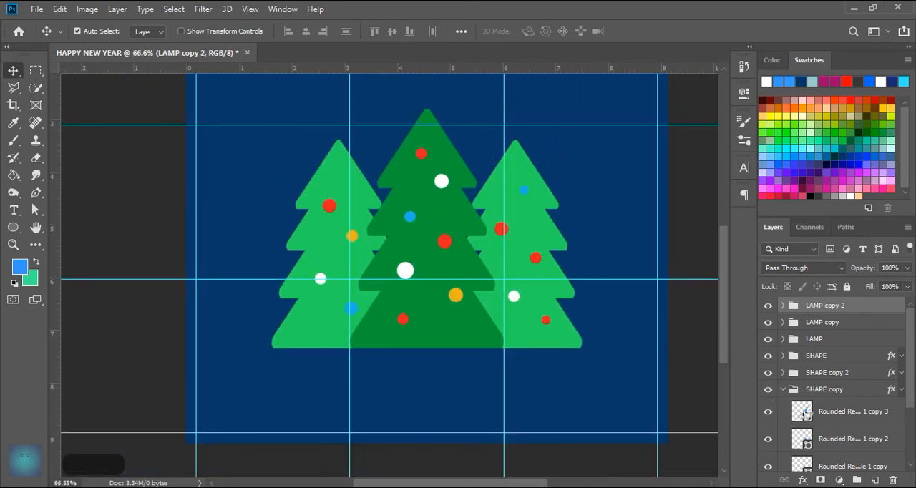
pyautogui.scroll(-2, 830, 387)
pyautogui.scroll(1, 830, 373)
pyautogui.click(783, 356)
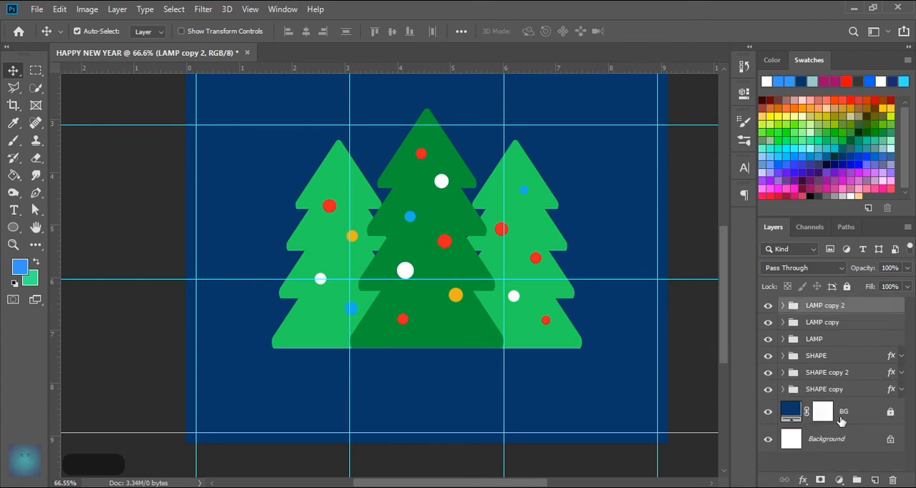
# Step: Draw a circle on a new shape layer directly above BG and set its width and height to 500 px
pyautogui.click(841, 419)
pyautogui.click(13, 227)
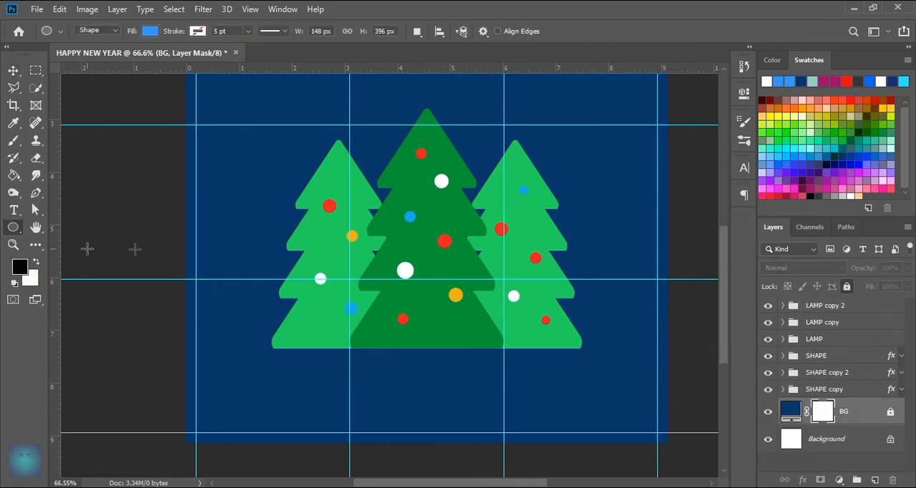
pyautogui.scroll(-1, 466, 257)
pyautogui.moveTo(432, 230); pyautogui.dragTo(512, 336)
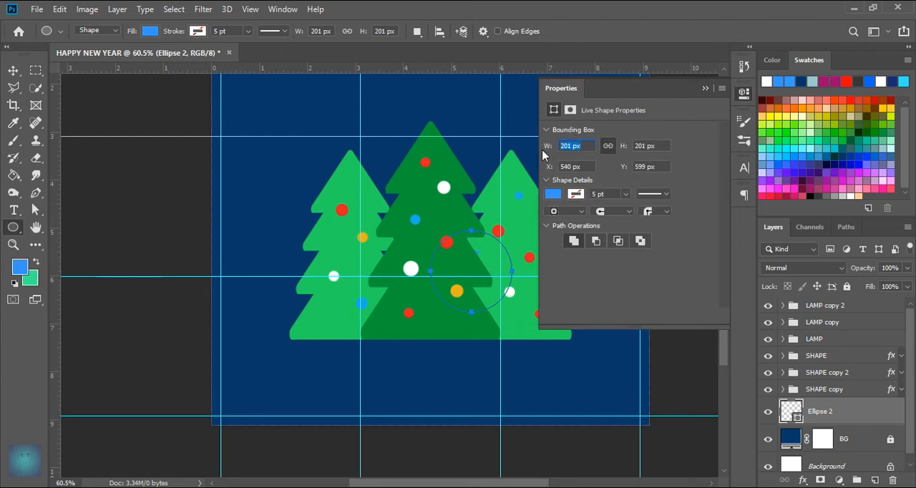
pyautogui.write('500')
pyautogui.press('Return')
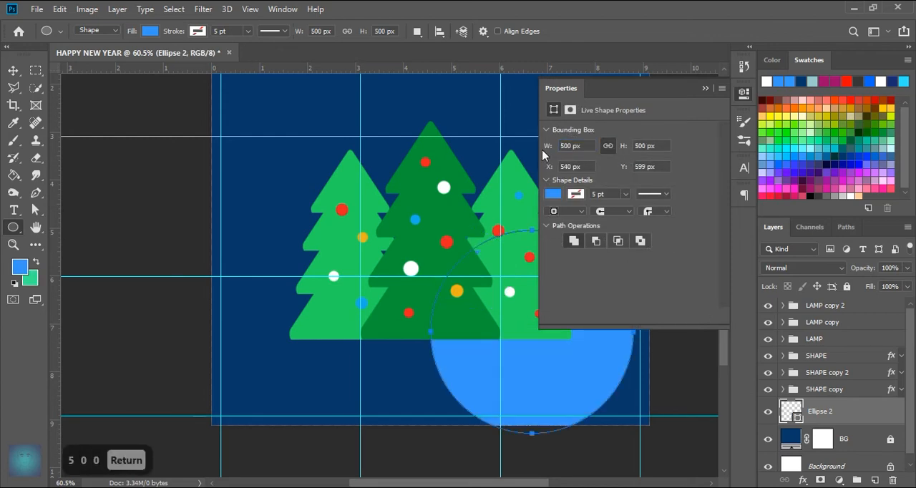
# Step: Change the large circle's fill to white and close its shape properties
pyautogui.click(554, 194)
pyautogui.click(555, 264)
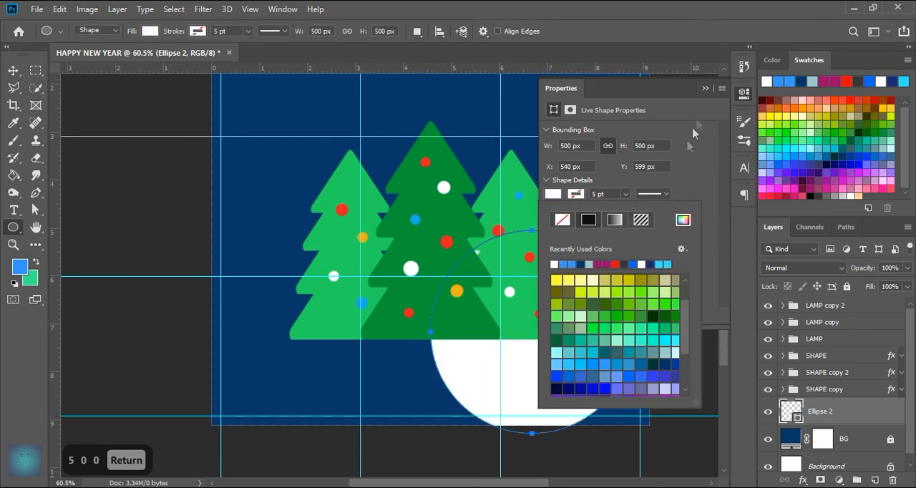
pyautogui.click(704, 90)
pyautogui.click(705, 88)
pyautogui.scroll(-2, 499, 188)
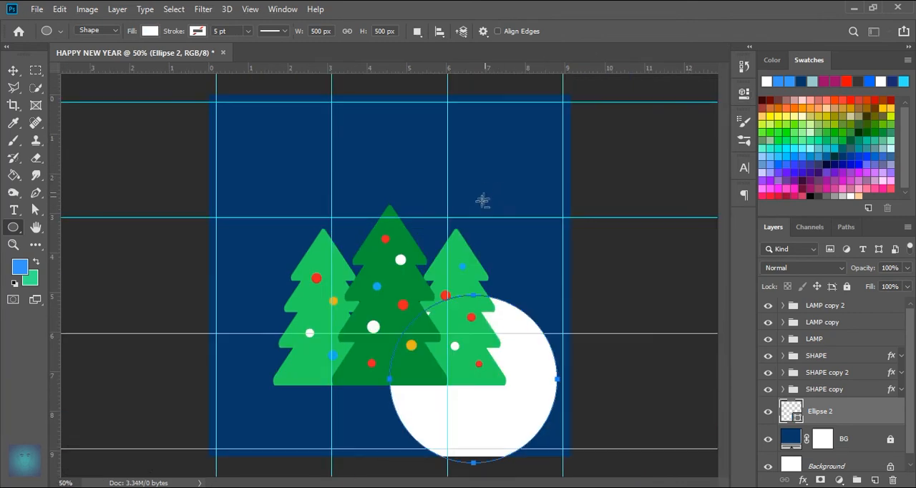
# Step: Centre the white circle horizontally and vertically on the whole canvas, then clear the selection
pyautogui.scroll(-1, 483, 196)
pyautogui.click(35, 76)
pyautogui.moveTo(226, 112); pyautogui.dragTo(554, 440)
pyautogui.click(13, 70)
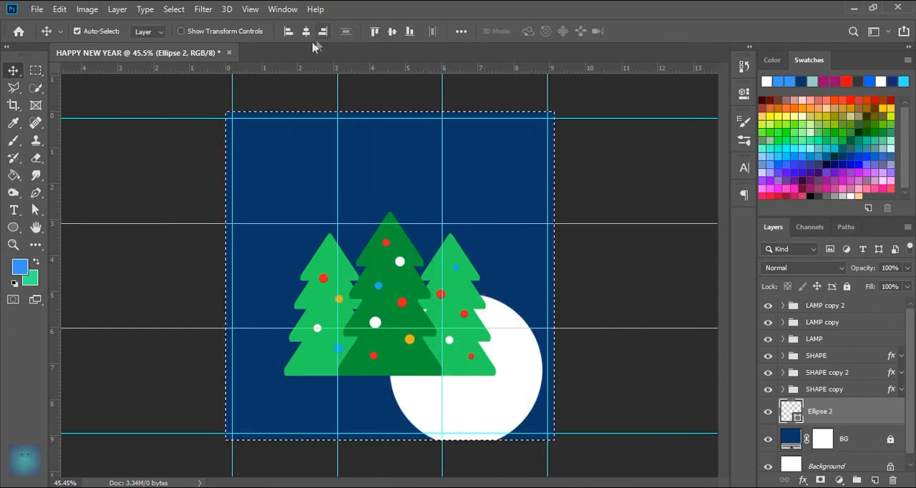
pyautogui.click(306, 31)
pyautogui.click(393, 32)
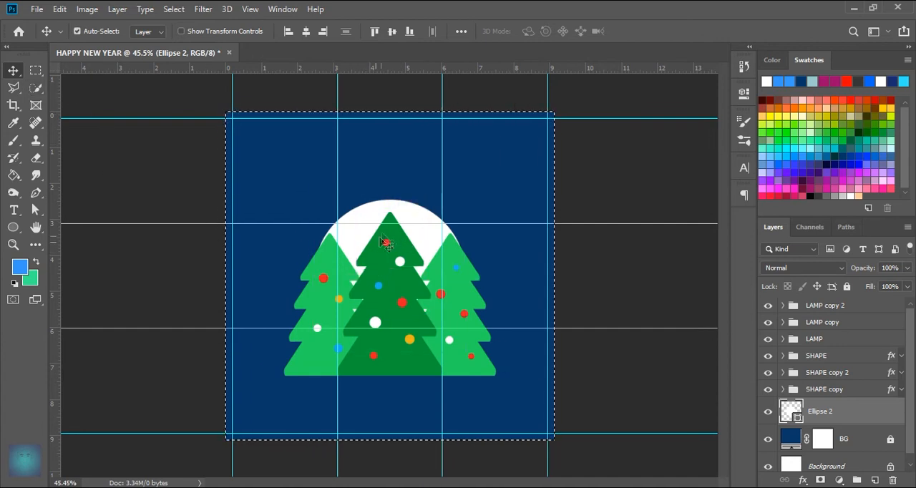
pyautogui.hotkey('ctrl', 'd')
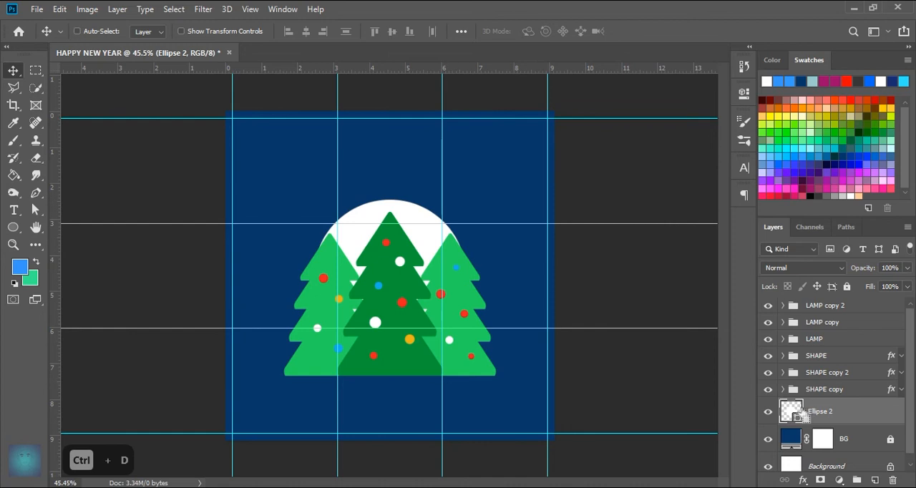
# Step: Scale the white circle to about 122.4% so its lower edge meets the base of the trees
pyautogui.hotkey('ctrl', 't')
pyautogui.moveTo(468, 277); pyautogui.dragTo(486, 276)
pyautogui.moveTo(395, 371); pyautogui.dragTo(395, 374)
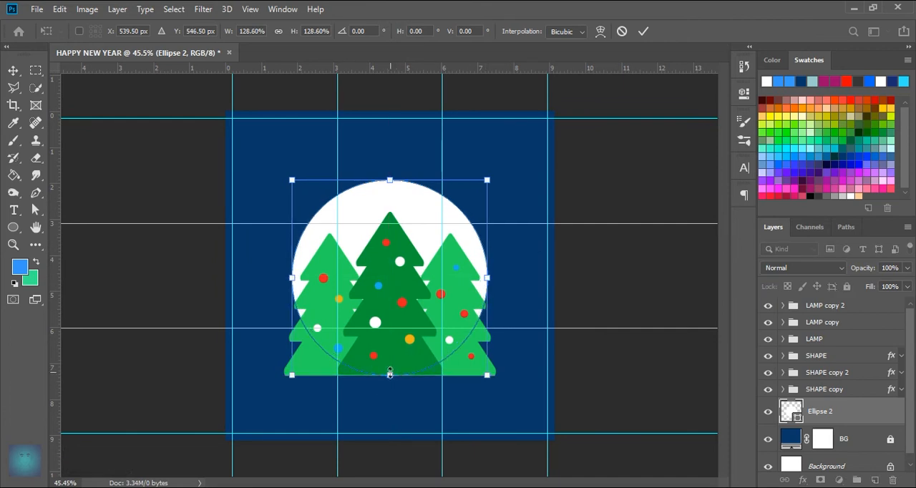
pyautogui.moveTo(390, 182); pyautogui.dragTo(390, 189)
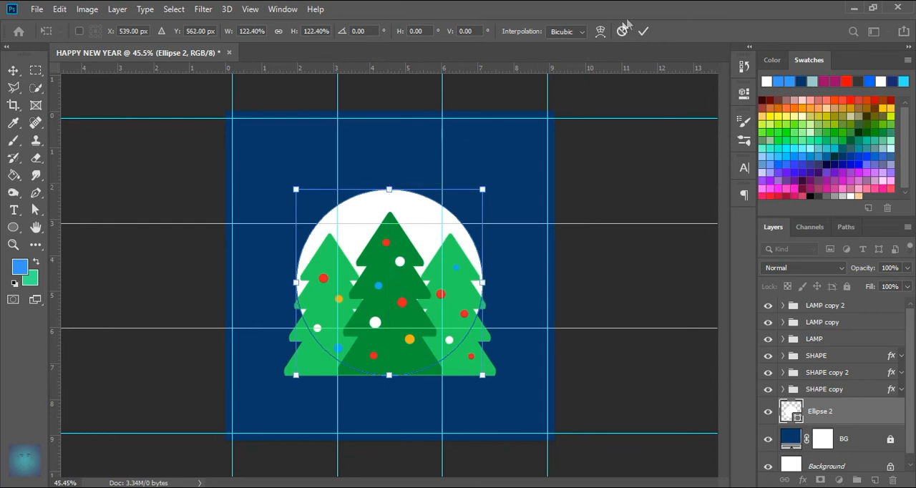
pyautogui.click(644, 31)
# Step: Rename the white circle's layer to MOON
pyautogui.doubleClick(820, 411)
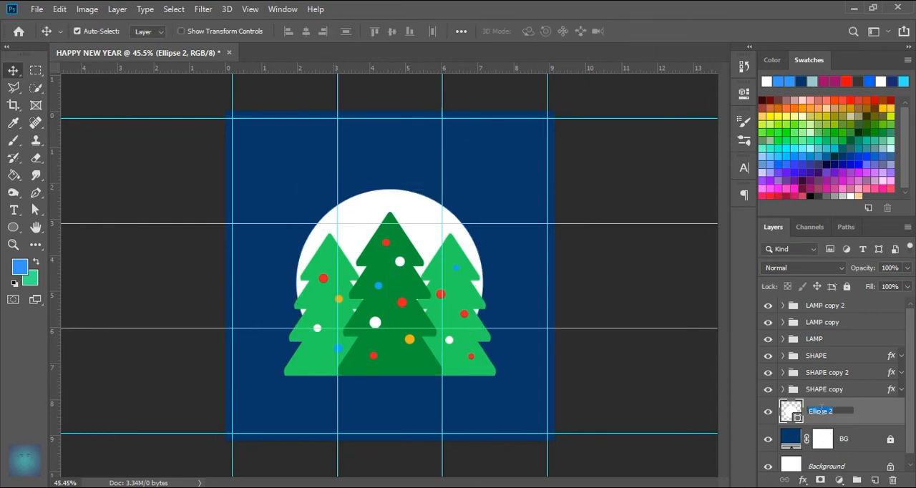
pyautogui.write('MOON')
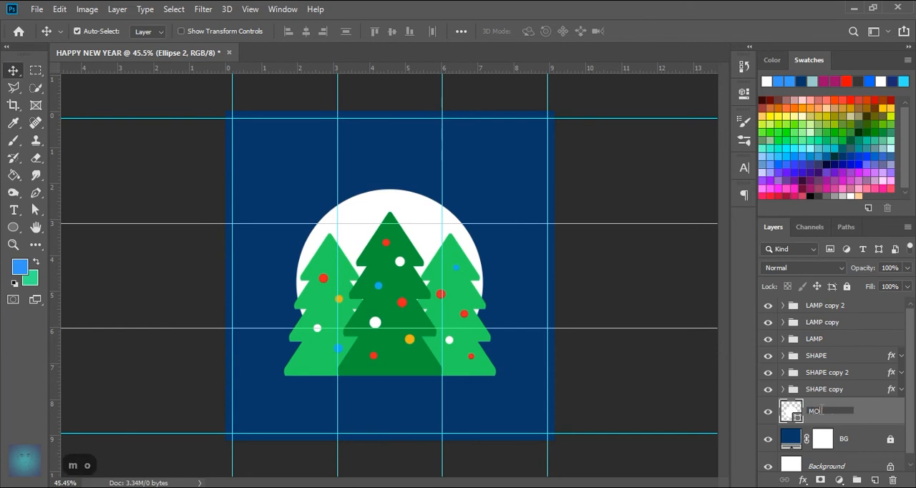
pyautogui.press('Return')
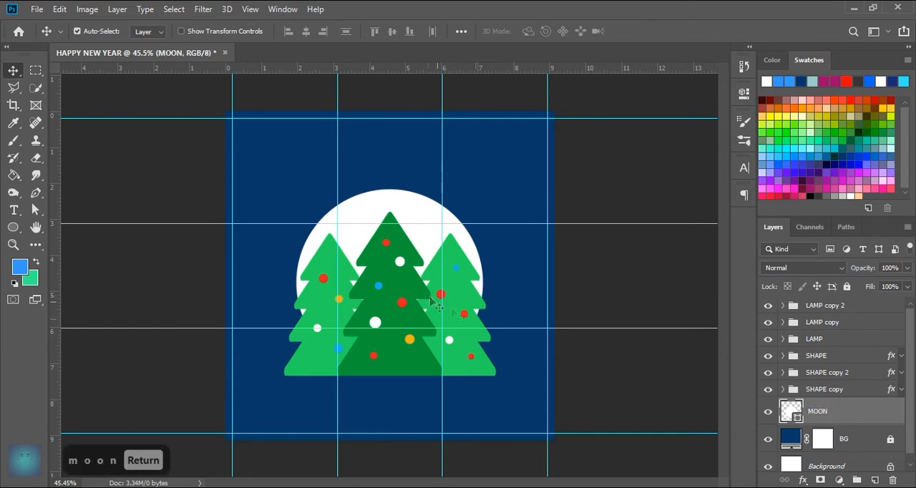
# Step: Duplicate the MOON layer and rename the copy to SHADOW
pyautogui.scroll(2, 430, 275)
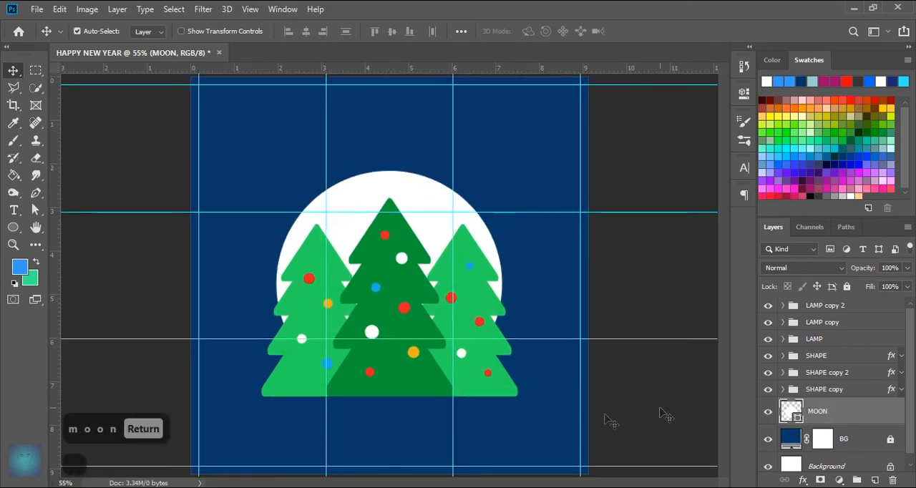
pyautogui.scroll(2, 461, 402)
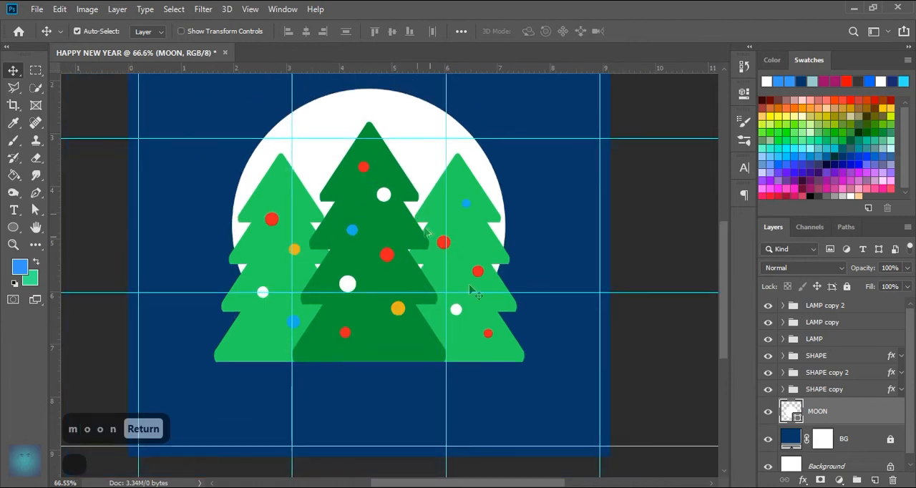
pyautogui.hotkey('ctrl', 'j')
pyautogui.doubleClick(828, 412)
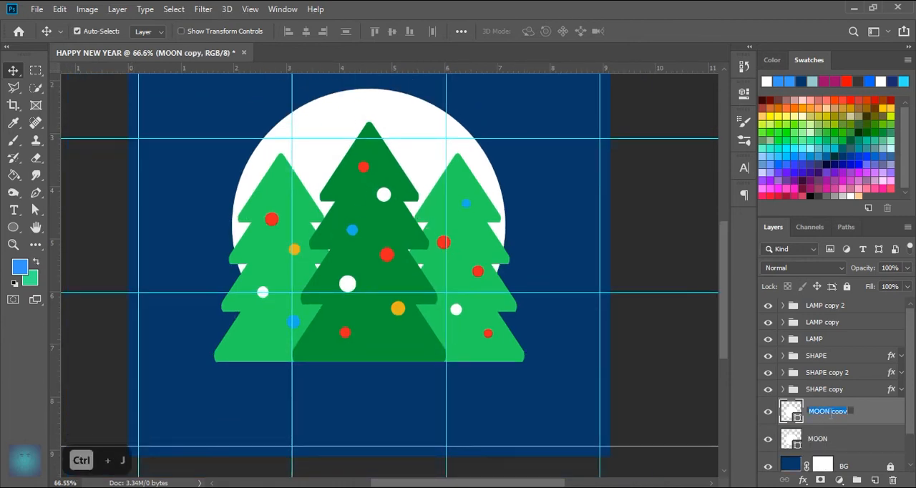
pyautogui.write('SHADOW')
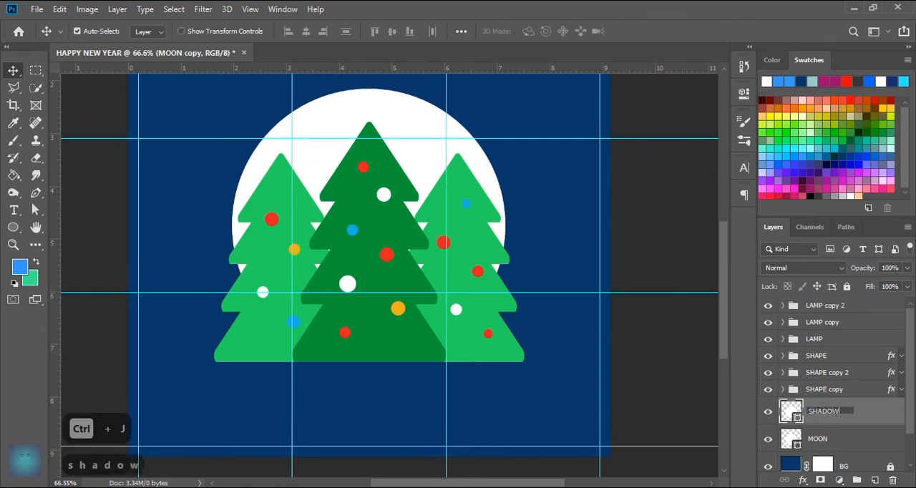
pyautogui.press('Return')
# Step: Move the SHADOW circle down and transform it into an ellipse about 44% wide and 21% high at the left-hand tree's base
pyautogui.moveTo(419, 143); pyautogui.dragTo(401, 239)
pyautogui.hotkey('ctrl', 't')
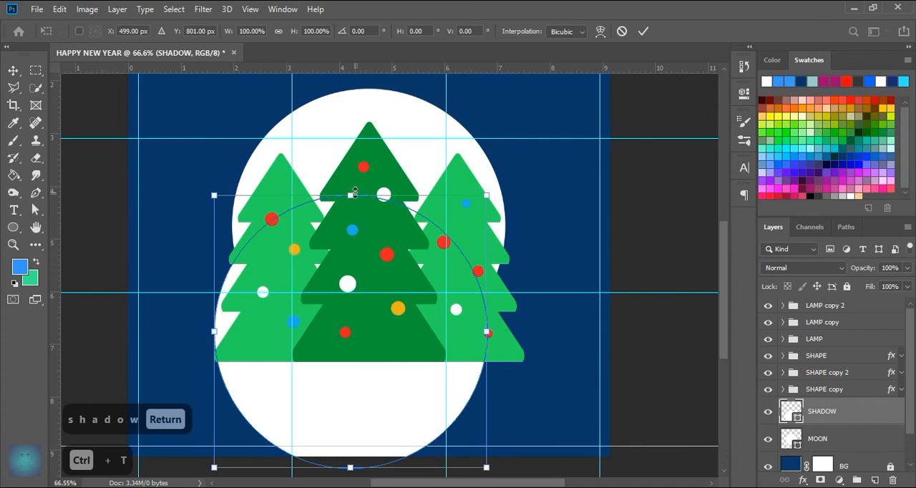
pyautogui.moveTo(350, 195); pyautogui.dragTo(350, 266)
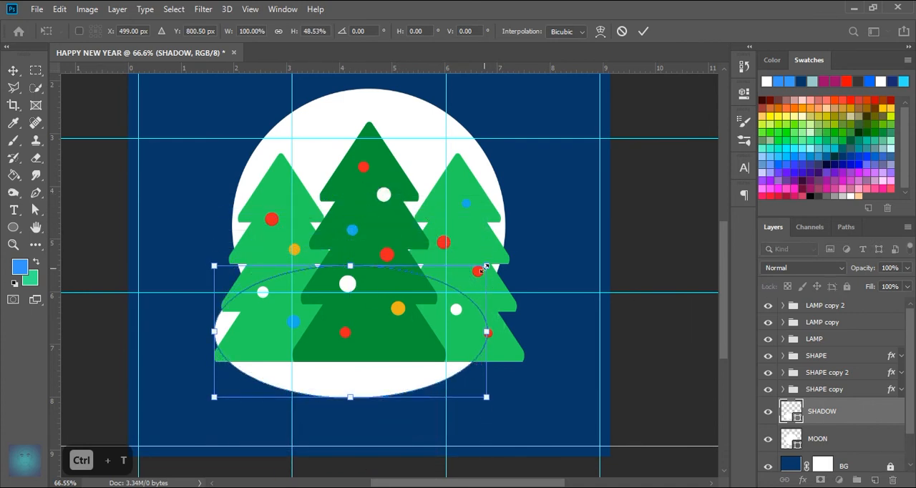
pyautogui.moveTo(486, 267); pyautogui.dragTo(335, 339)
pyautogui.moveTo(304, 362); pyautogui.dragTo(278, 373)
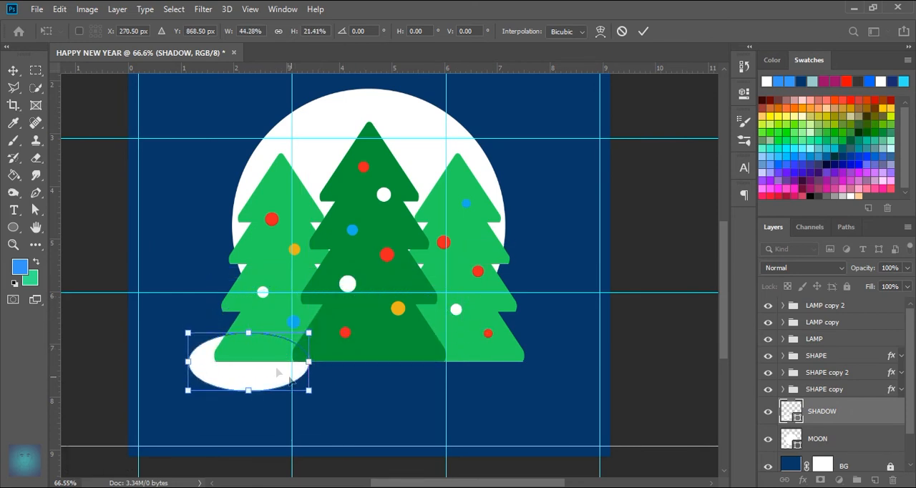
# Step: Flatten the SHADOW ellipse to about 14% height, widen it to about 53%, and apply the transform
pyautogui.moveTo(248, 332); pyautogui.dragTo(249, 344)
pyautogui.moveTo(250, 384); pyautogui.dragTo(249, 380)
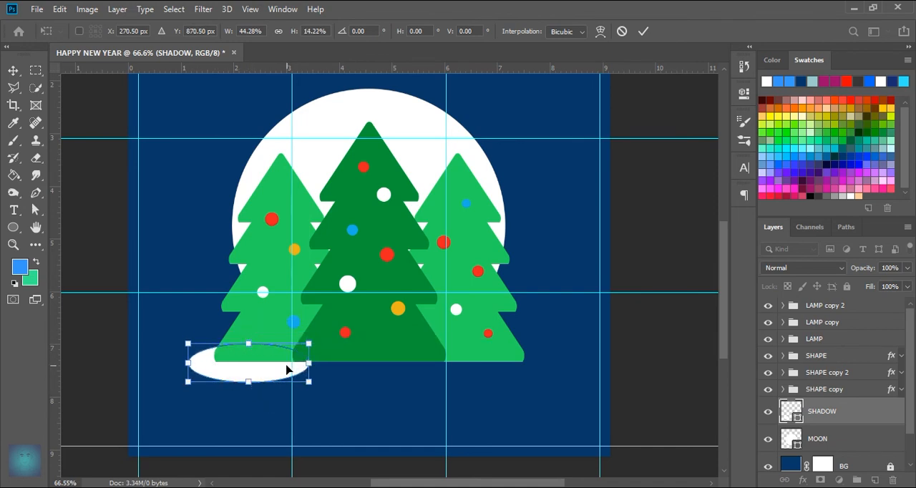
pyautogui.moveTo(310, 367); pyautogui.dragTo(334, 364)
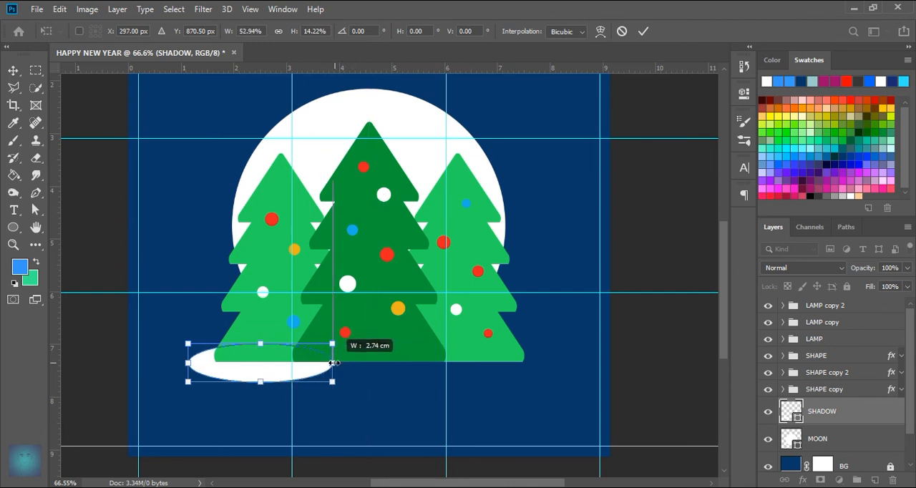
pyautogui.moveTo(261, 383); pyautogui.dragTo(262, 380)
pyautogui.click(643, 30)
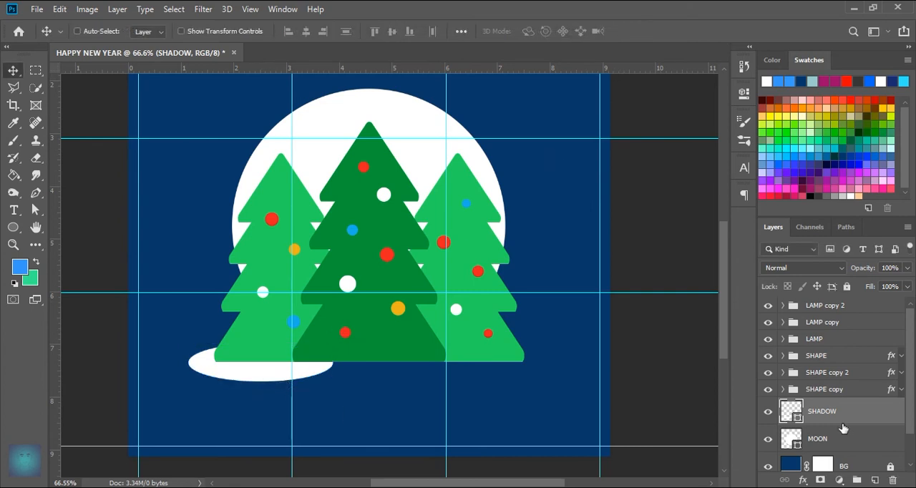
# Step: Duplicate the SHADOW ellipse and position the copy under the right-hand tree, level with the original
pyautogui.hotkey('ctrl', 'j')
pyautogui.moveTo(260, 377); pyautogui.dragTo(471, 391)
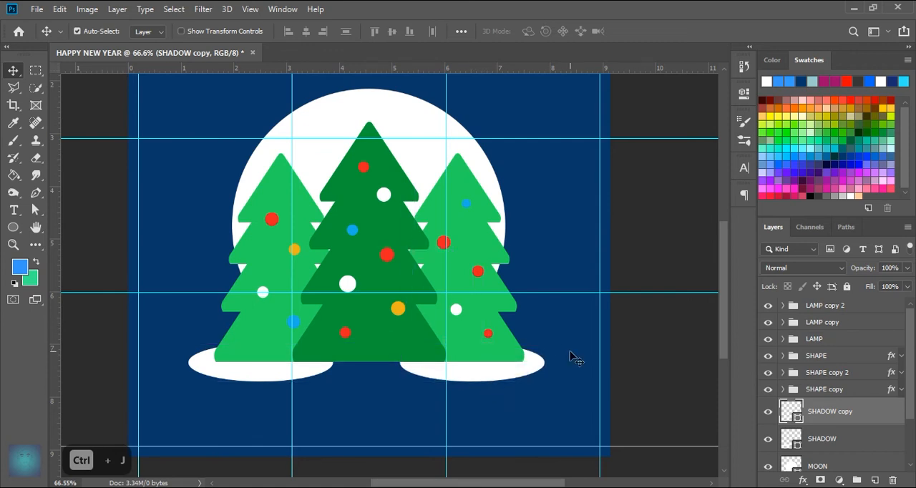
pyautogui.moveTo(492, 379); pyautogui.dragTo(497, 380)
pyautogui.press('Left')
pyautogui.press('Left')
pyautogui.press('Left')
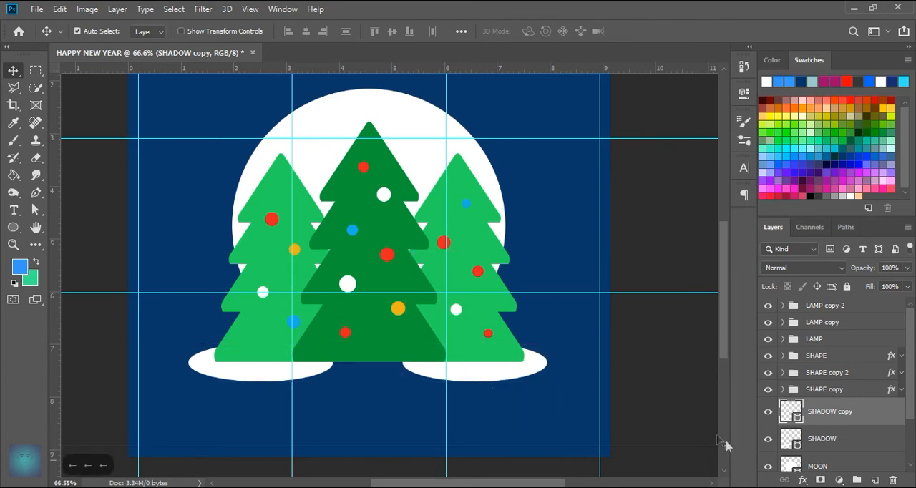
# Step: Duplicate the right-hand SHADOW ellipse, centre the copy under the middle tree, and enlarge it to about 135%
pyautogui.hotkey('ctrl', 'j')
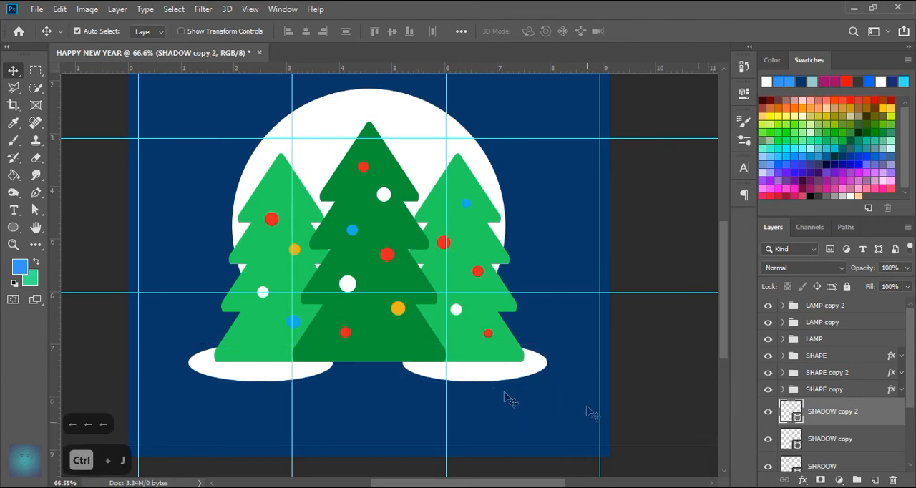
pyautogui.moveTo(485, 374); pyautogui.dragTo(375, 363)
pyautogui.hotkey('ctrl', 't')
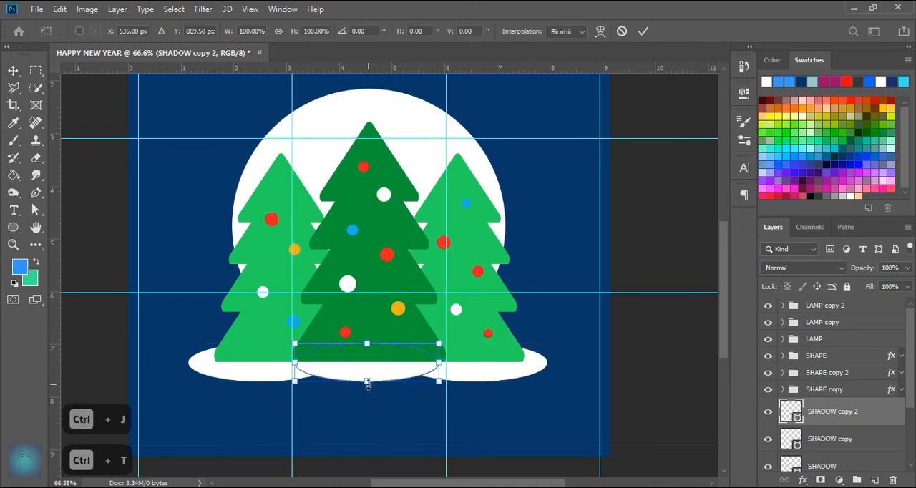
pyautogui.moveTo(367, 381)
pyautogui.mouseDown()
pyautogui.moveTo(372, 370)
pyautogui.moveTo(382, 390)
pyautogui.moveTo(367, 379)
pyautogui.moveTo(370, 398)
pyautogui.moveTo(374, 382)
pyautogui.moveTo(377, 393)
pyautogui.moveTo(368, 388)
pyautogui.mouseUp()
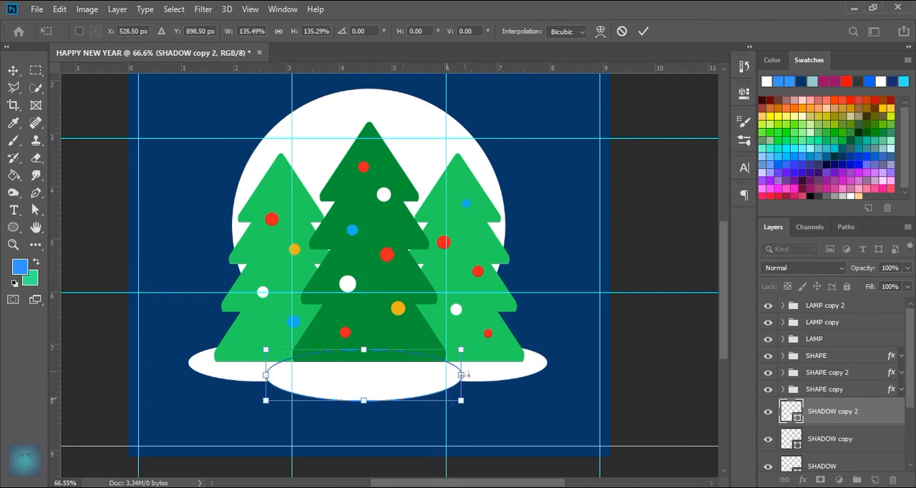
pyautogui.click(643, 33)
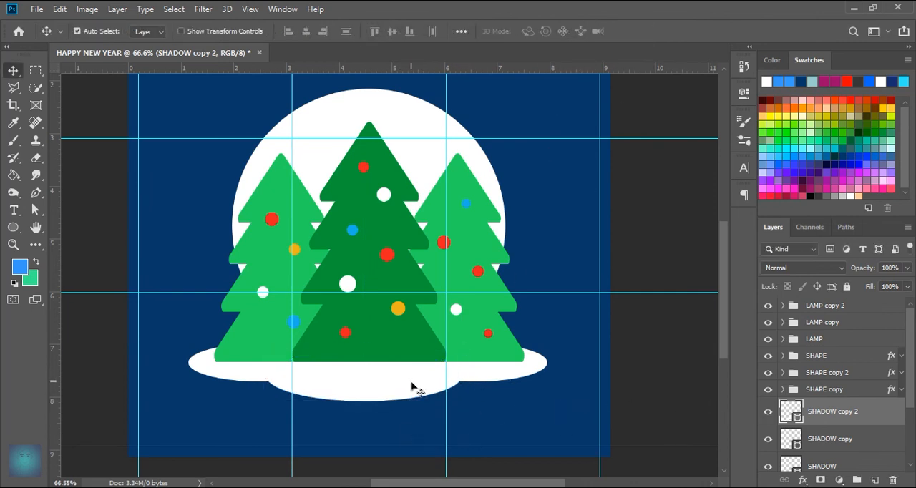
# Step: Group the three SHADOW ellipse layers and name the group SHADOW
pyautogui.scroll(-1, 816, 423)
pyautogui.keyDown('shift'); pyautogui.click(827, 445); pyautogui.keyUp('shift')
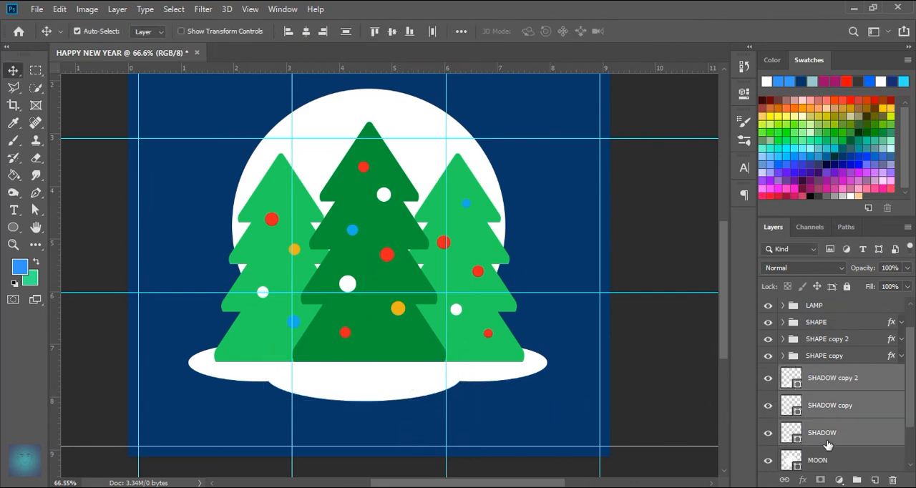
pyautogui.moveTo(847, 443); pyautogui.dragTo(857, 479)
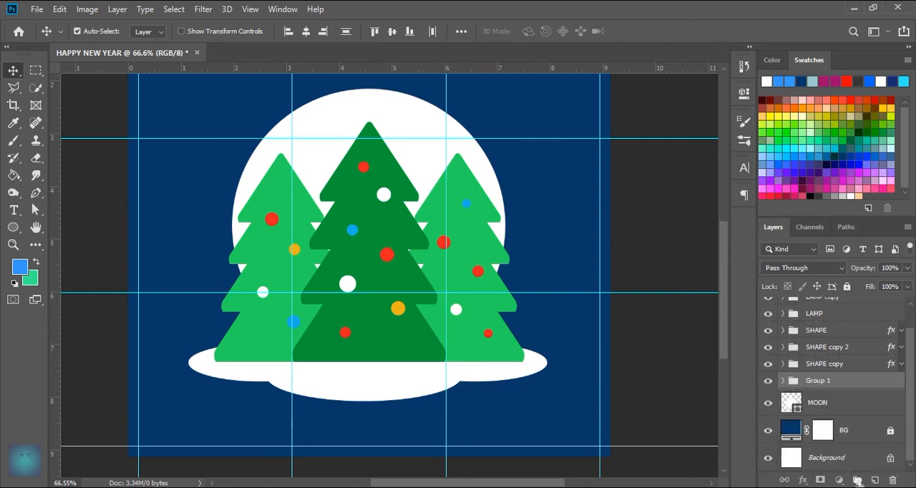
pyautogui.doubleClick(819, 381)
pyautogui.write('SHADOW')
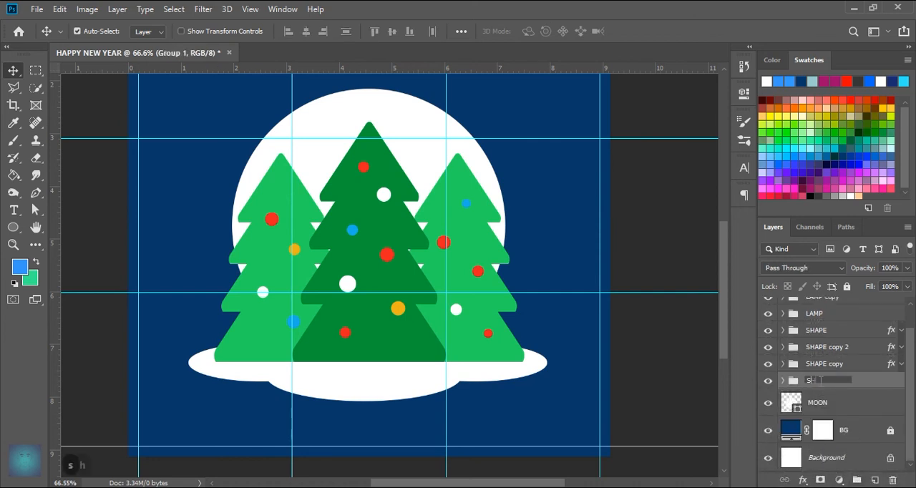
pyautogui.press('Return')
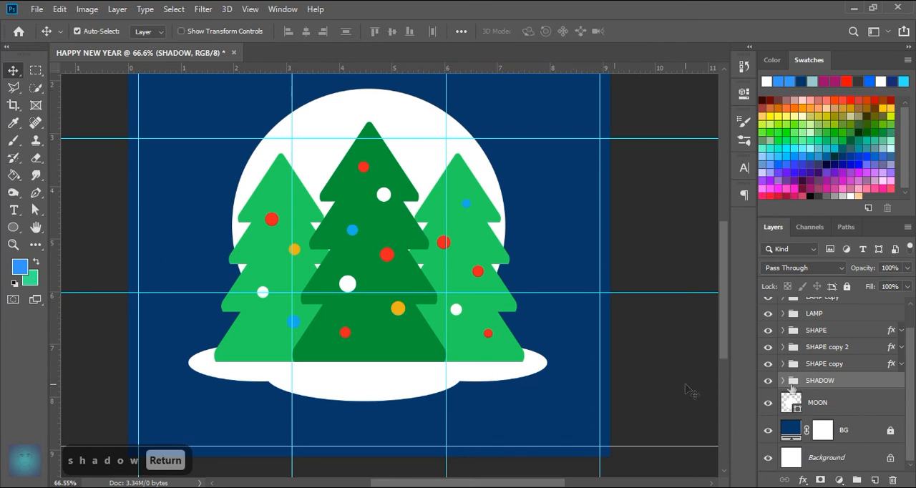
# Step: Add a Color Overlay to the SHADOW group and try out dark green and blue shades for it
pyautogui.doubleClick(888, 384)
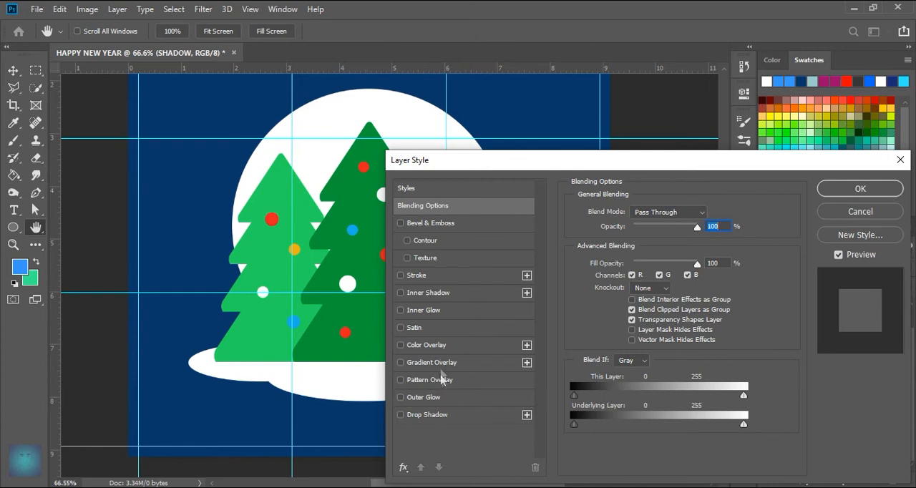
pyautogui.click(426, 345)
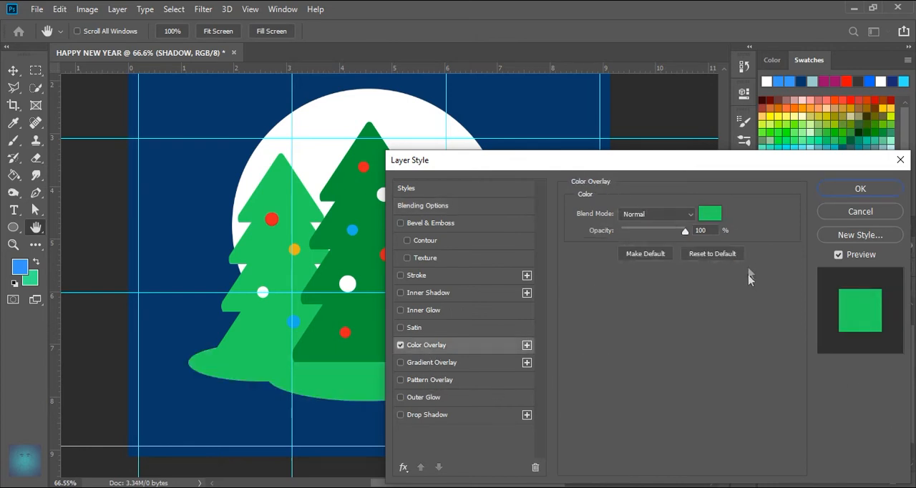
pyautogui.click(710, 214)
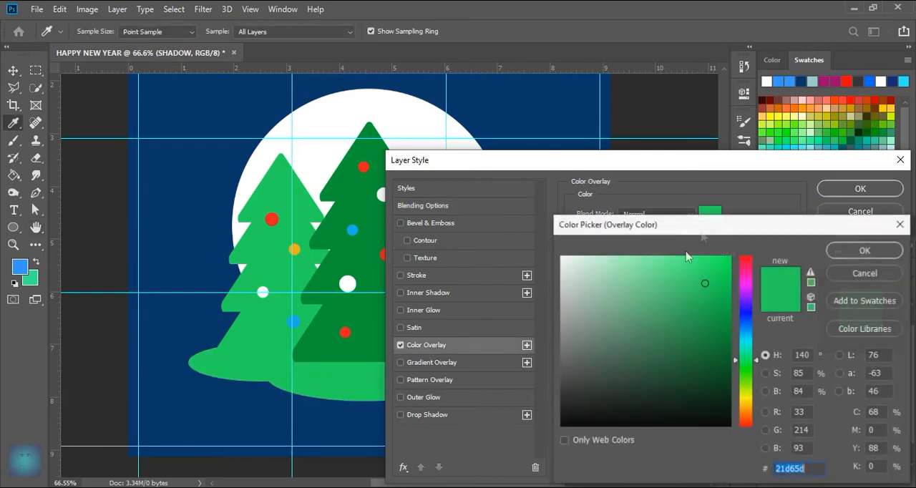
pyautogui.click(343, 359)
pyautogui.click(719, 356)
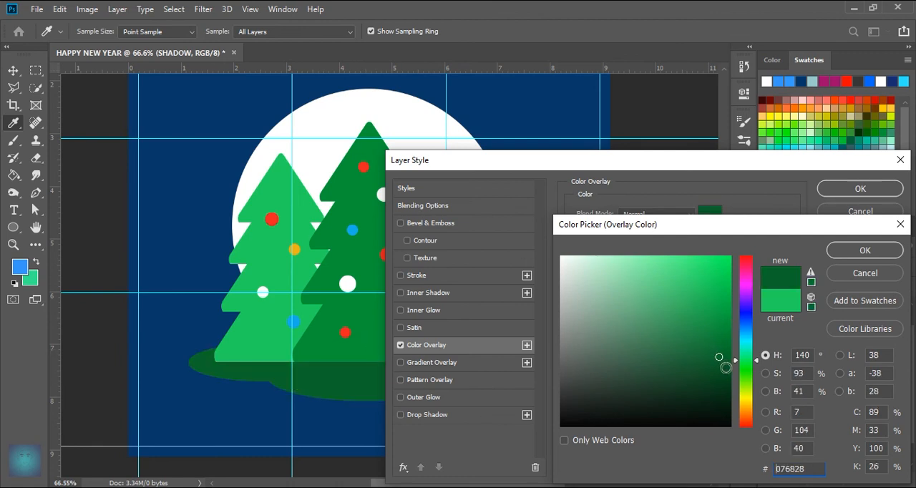
pyautogui.click(244, 401)
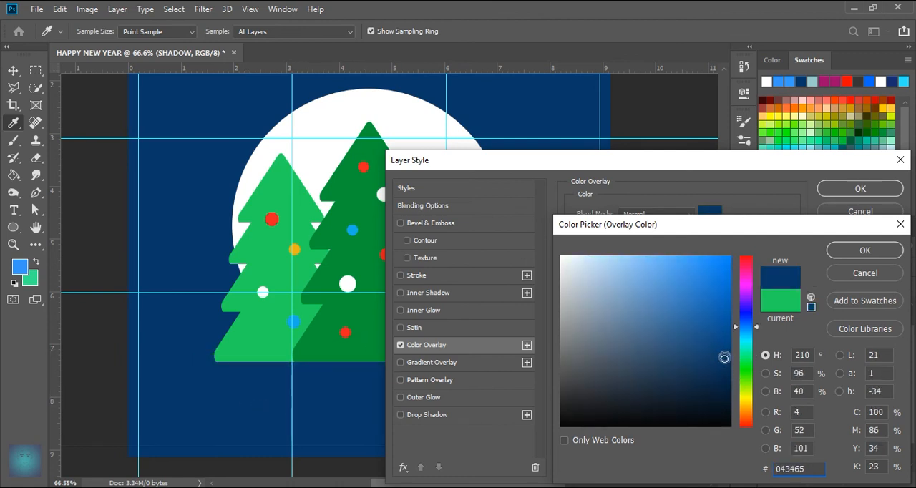
pyautogui.moveTo(723, 351); pyautogui.dragTo(723, 324)
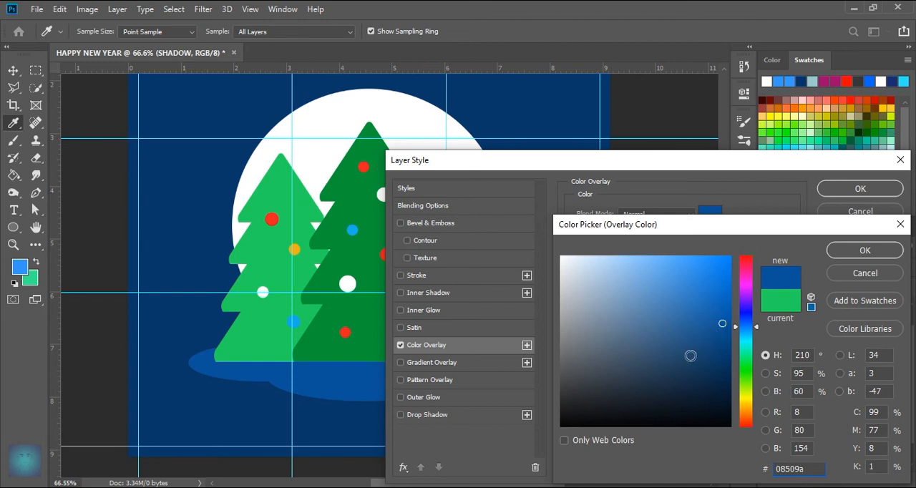
pyautogui.click(737, 360)
pyautogui.moveTo(728, 362)
pyautogui.mouseDown()
pyautogui.moveTo(725, 380)
pyautogui.moveTo(726, 352)
pyautogui.moveTo(729, 364)
pyautogui.mouseUp()
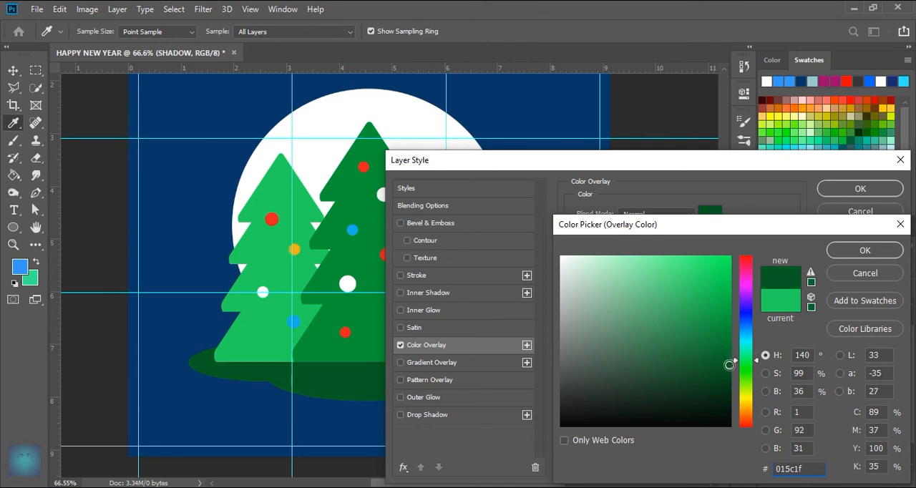
# Step: Set the SHADOW group's overlay colour to dark green 006633, apply the style, and collapse the group's effects
pyautogui.click(852, 143)
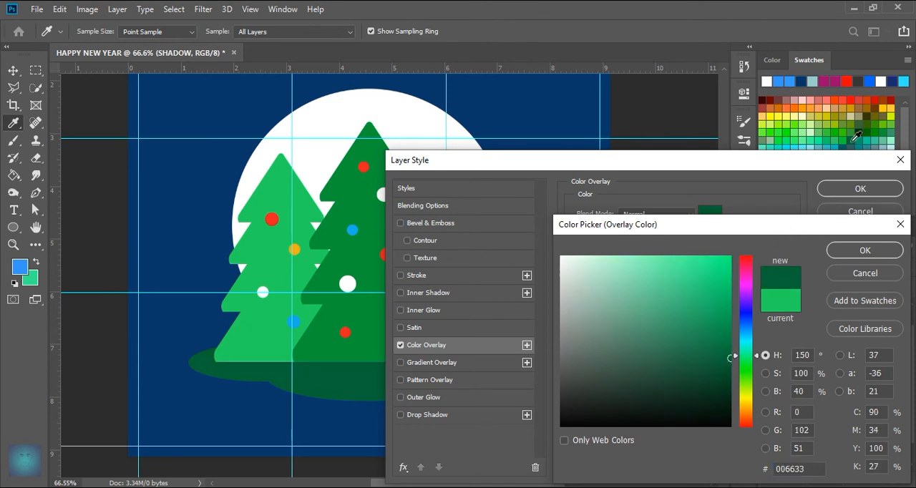
pyautogui.click(865, 250)
pyautogui.click(860, 188)
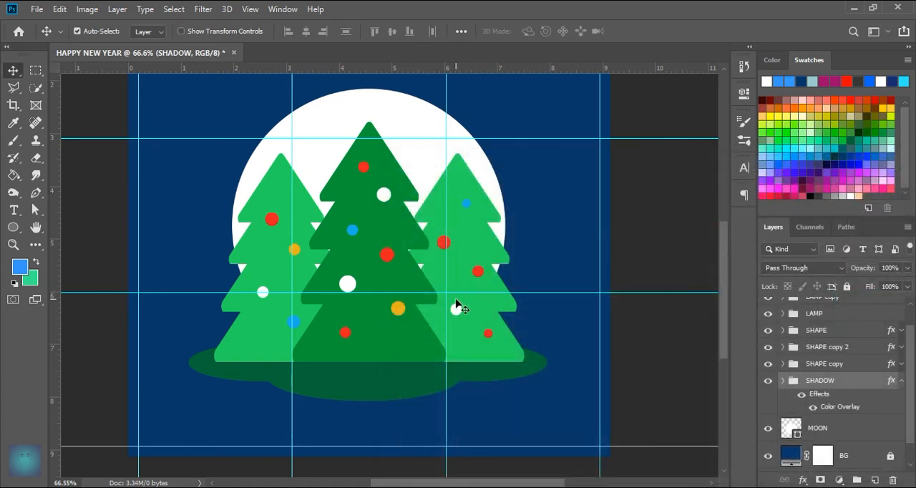
pyautogui.click(902, 381)
# Step: Duplicate the MOON layer and rename the copy to TEXT
pyautogui.scroll(-2, 577, 358)
pyautogui.scroll(1, 442, 189)
pyautogui.click(433, 194)
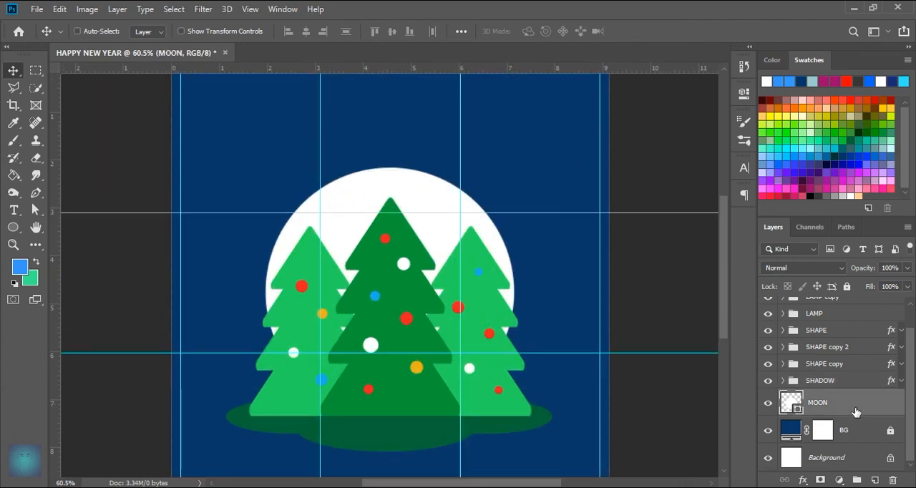
pyautogui.hotkey('ctrl', 'j')
pyautogui.doubleClick(841, 404)
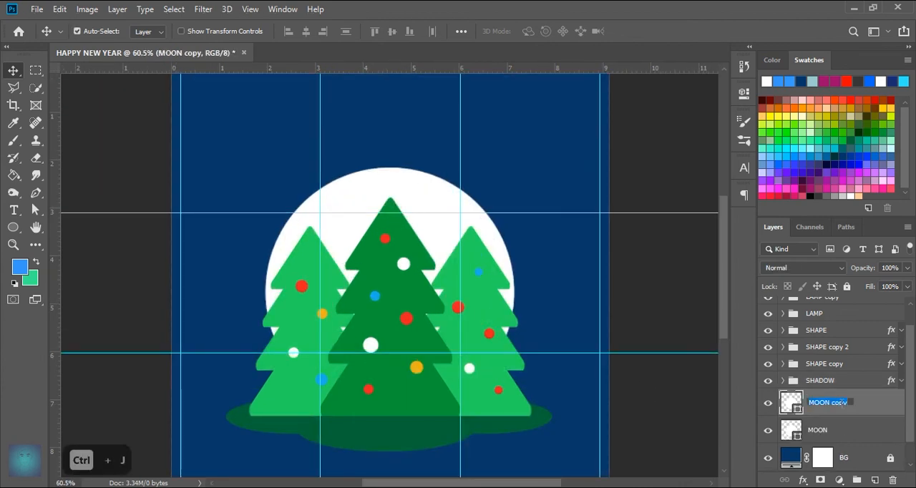
pyautogui.write('TEXT')
pyautogui.press('Return')
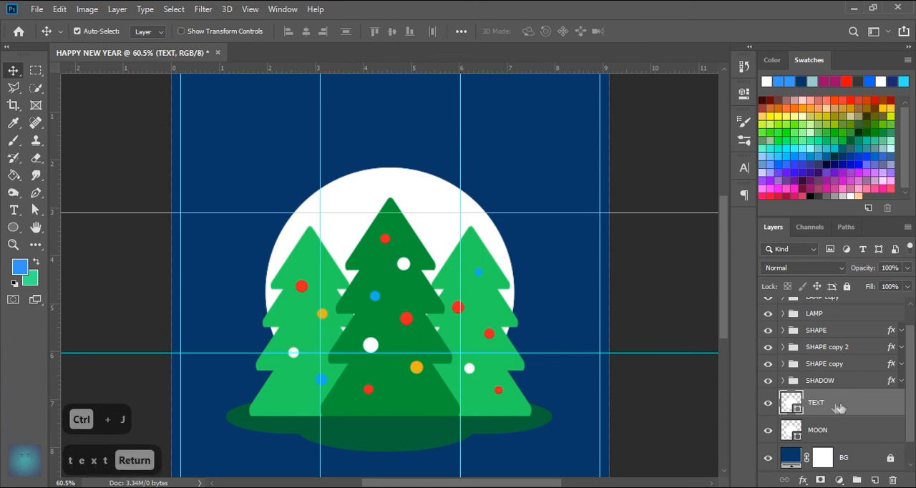
# Step: Start a path text at the top of the TEXT circle's outline
pyautogui.click(14, 210)
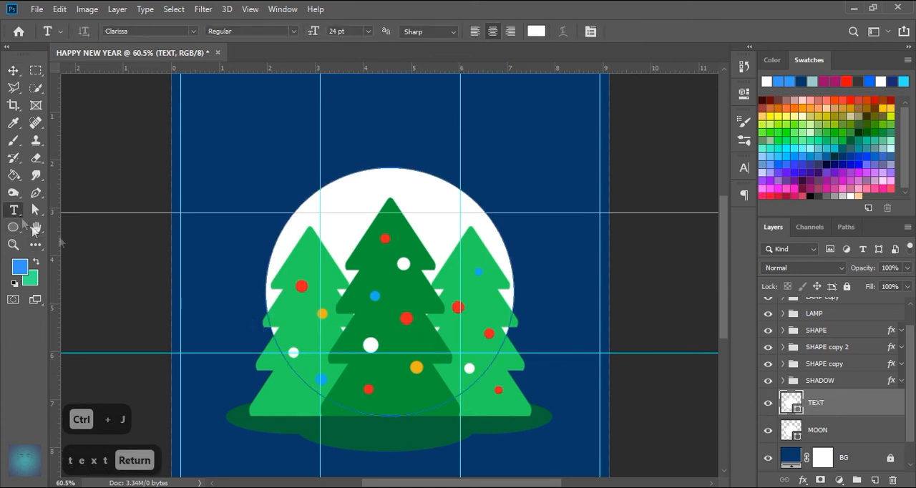
pyautogui.click(381, 170)
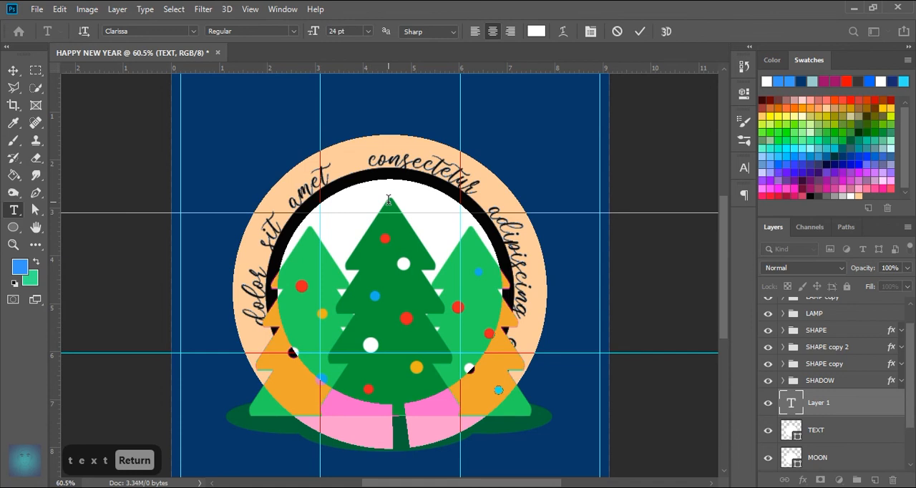
pyautogui.write('H')
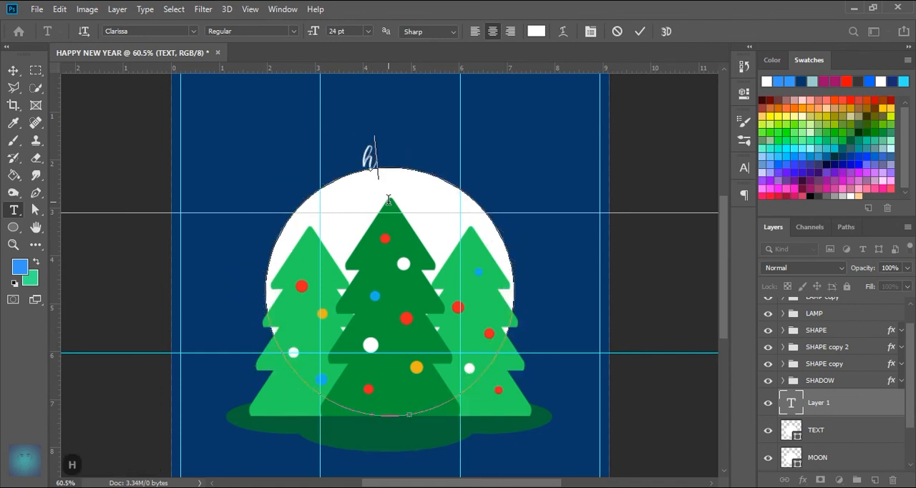
pyautogui.press('BackSpace')
pyautogui.write('H')
pyautogui.press('BackSpace')
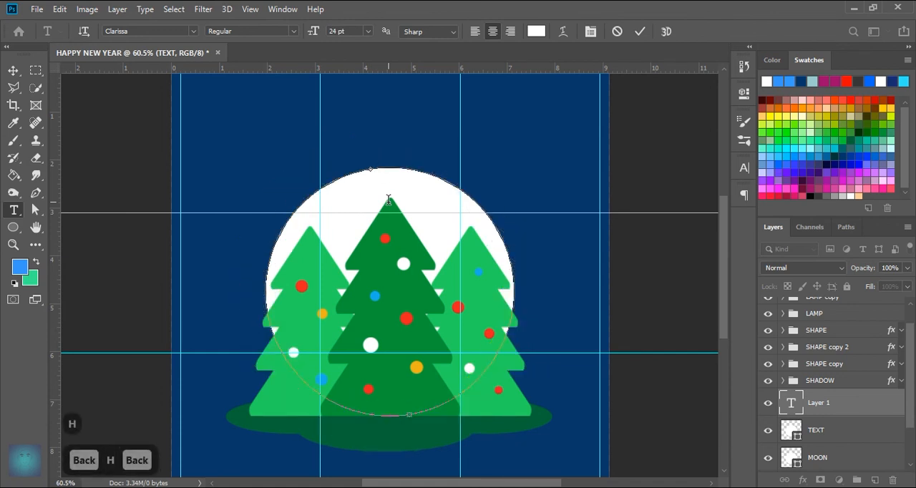
# Step: Write "Happy New Year" along the TEXT circle's path and commit the text
pyautogui.press('capslock')
pyautogui.write('Ha')
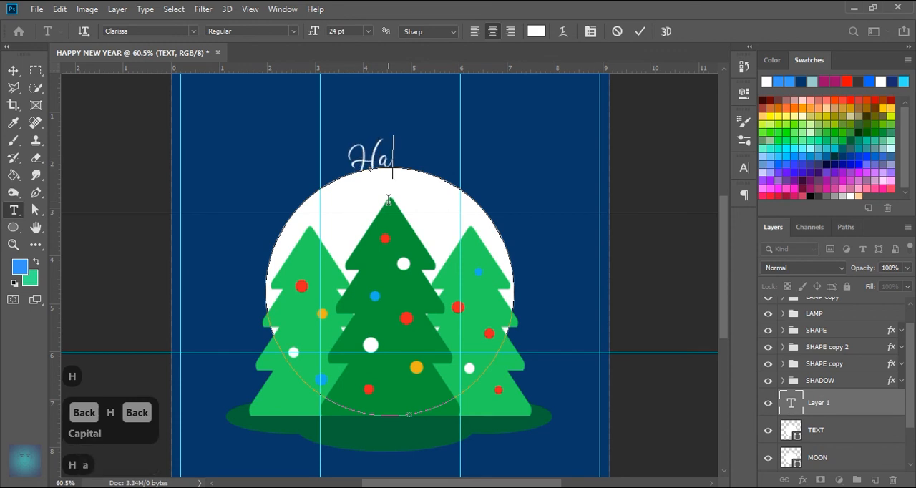
pyautogui.write('ppy Ne')
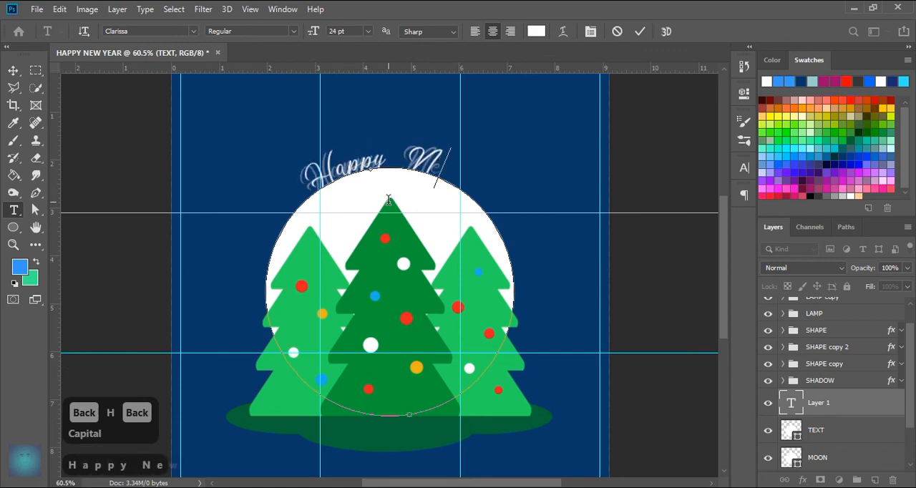
pyautogui.write('w YEar')
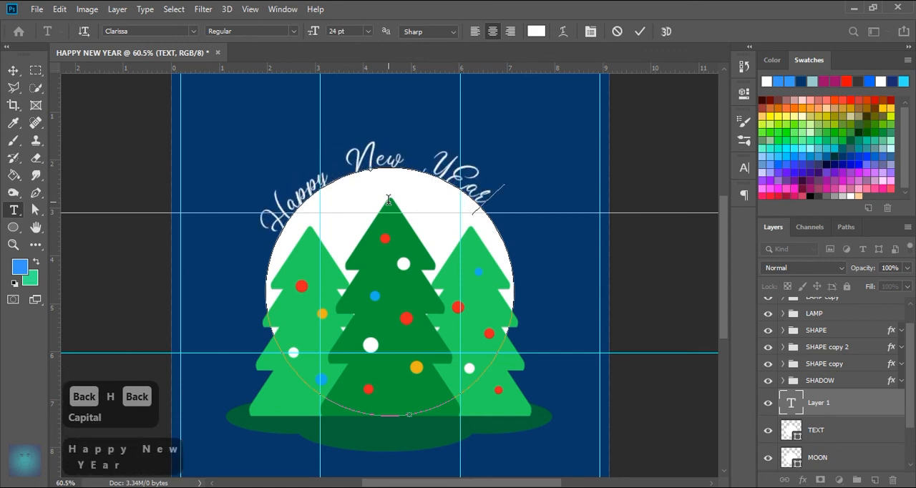
pyautogui.press('BackSpace')
pyautogui.press('BackSpace')
pyautogui.press('BackSpace')
pyautogui.write('ea')
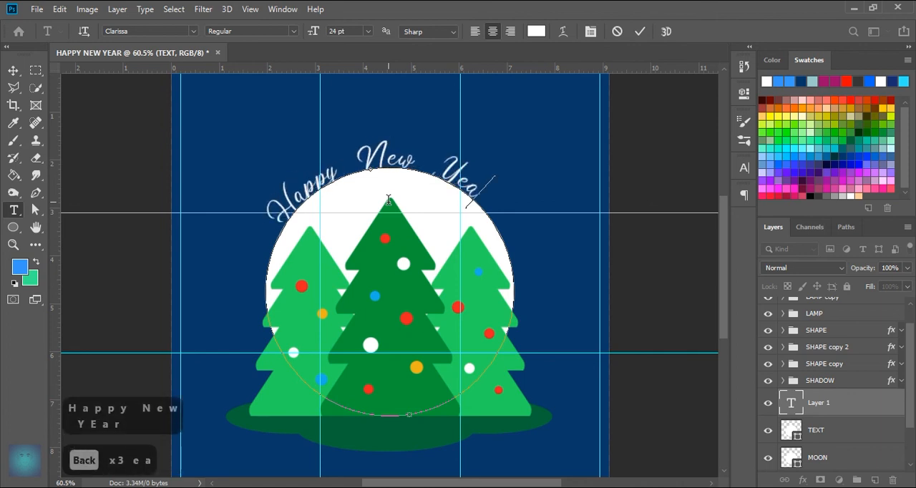
pyautogui.write('r')
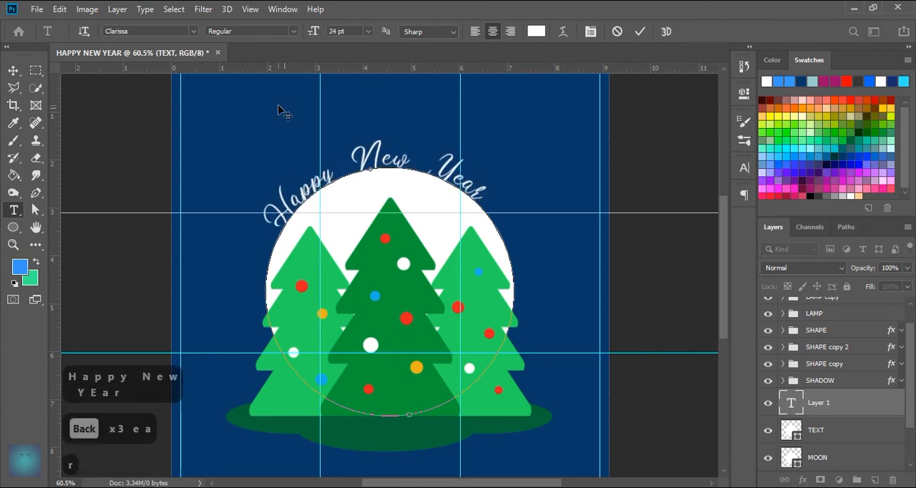
pyautogui.click(640, 31)
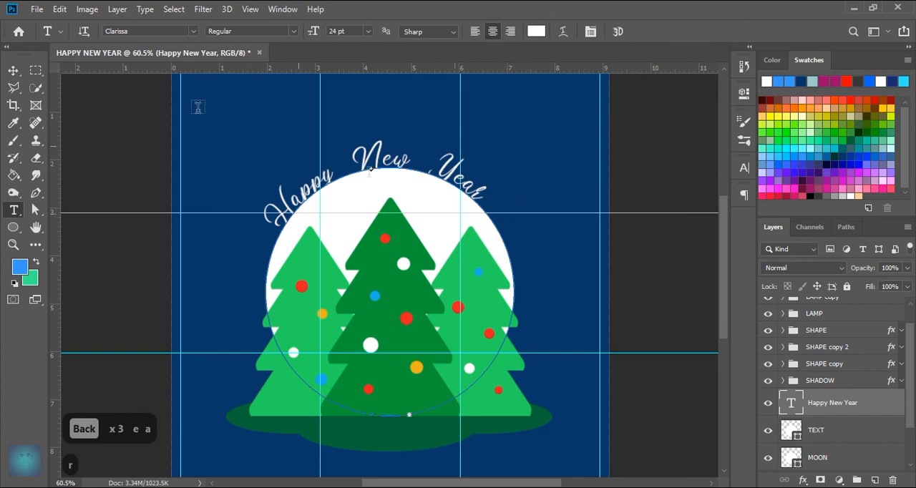
# Step: Nudge the Happy New Year text up so it sits clear above the moon's edge, and keep its layer selected
pyautogui.click(17, 74)
pyautogui.press('Up')
pyautogui.press('Up')
pyautogui.press('Up')
pyautogui.press('Up')
pyautogui.press('Up')
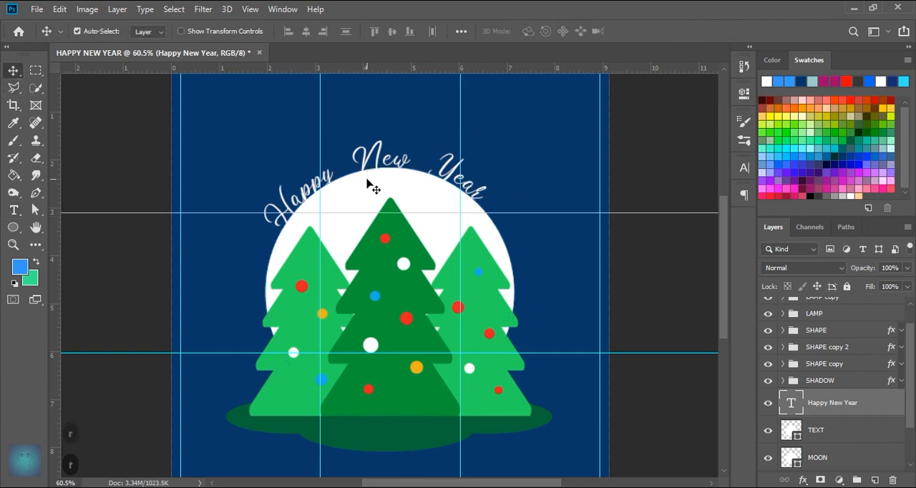
pyautogui.press('Up')
pyautogui.press('Up')
pyautogui.press('Up')
pyautogui.press('Up')
pyautogui.press('Up')
pyautogui.press('Up')
pyautogui.press('Up')
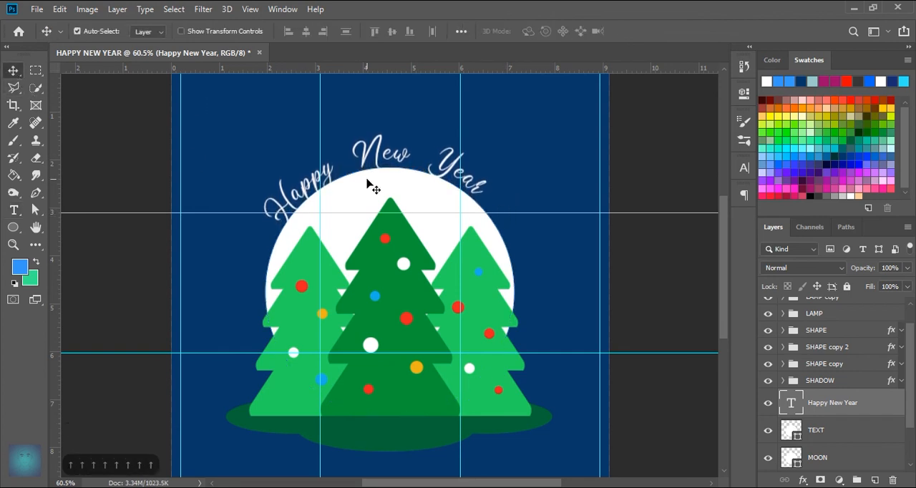
pyautogui.press('Up')
pyautogui.press('Up')
pyautogui.press('Up')
pyautogui.press('Up')
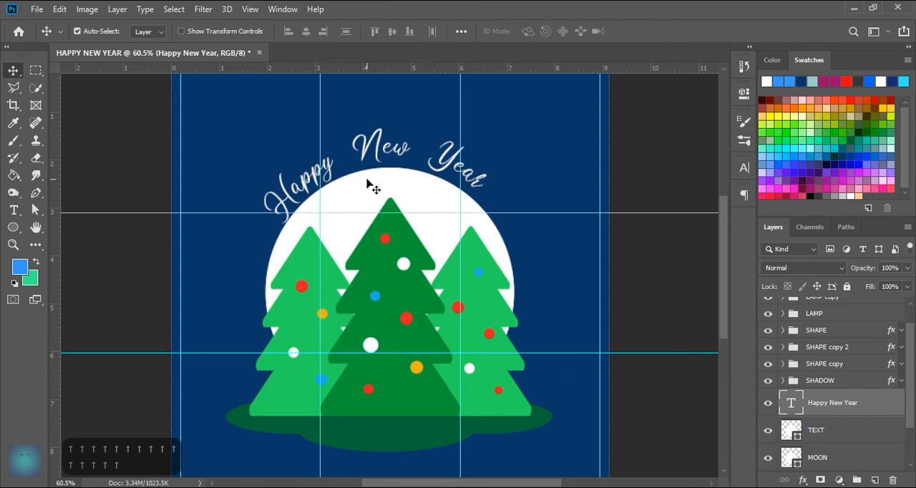
pyautogui.press('Down')
pyautogui.press('Down')
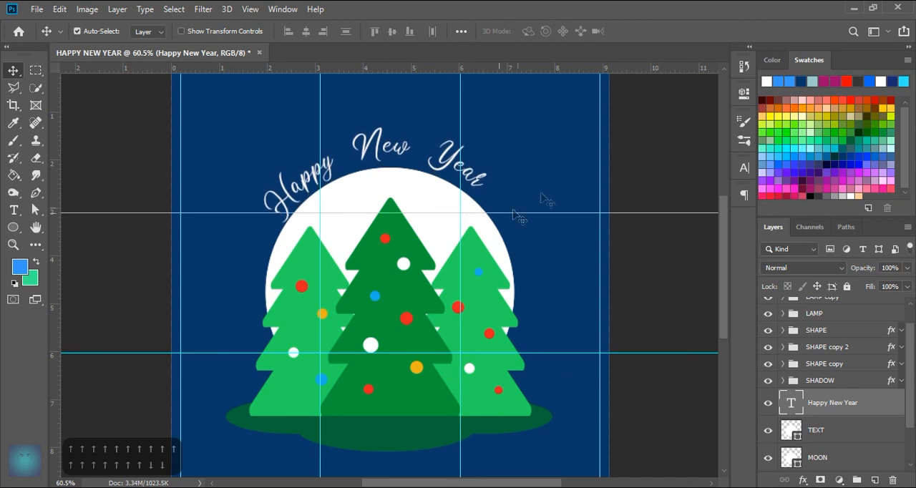
pyautogui.click(830, 430)
pyautogui.click(870, 404)
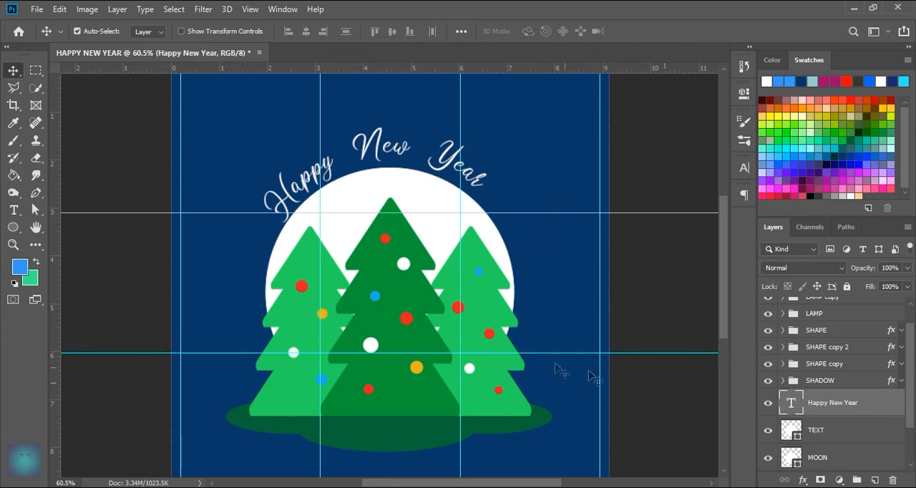
# Step: Rotate the Happy New Year text 4.85° clockwise to balance it over the moon and commit the transform
pyautogui.hotkey('ctrl', 't')
pyautogui.moveTo(537, 112); pyautogui.dragTo(549, 125)
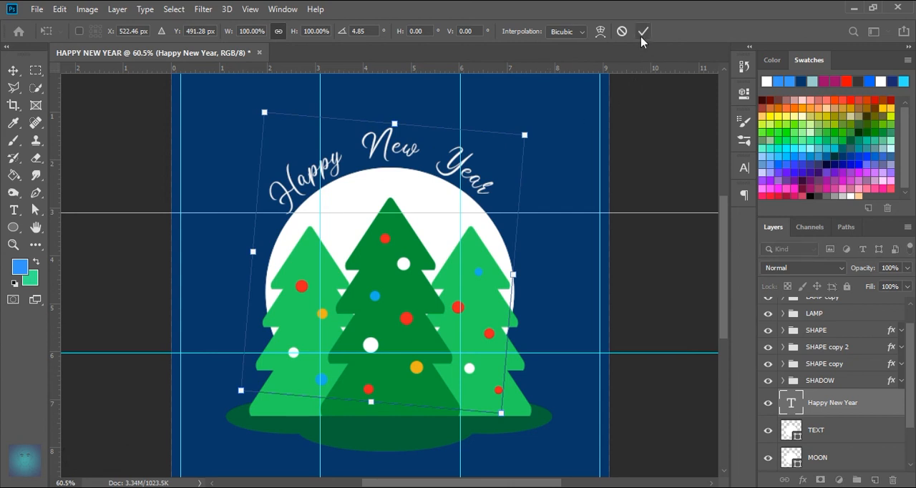
pyautogui.click(644, 32)
# Step: Convert the TEXT circle layer to a smart object
pyautogui.click(447, 236)
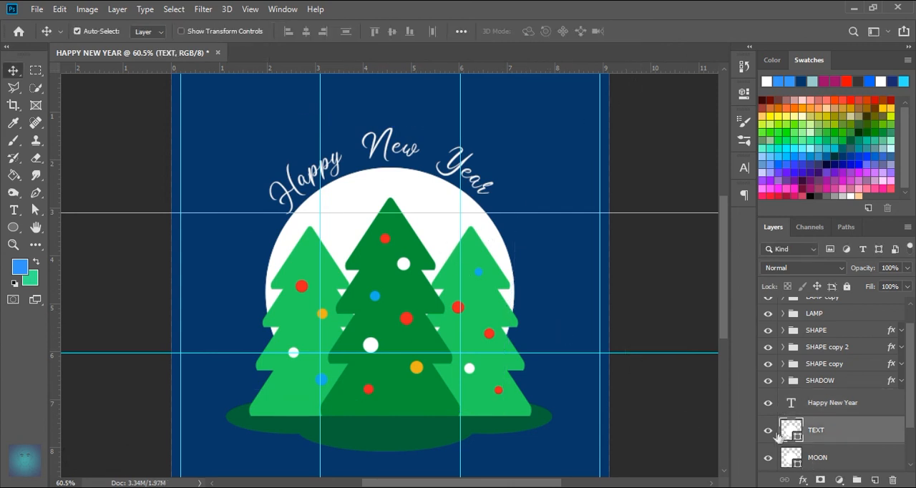
pyautogui.scroll(-1, 835, 439)
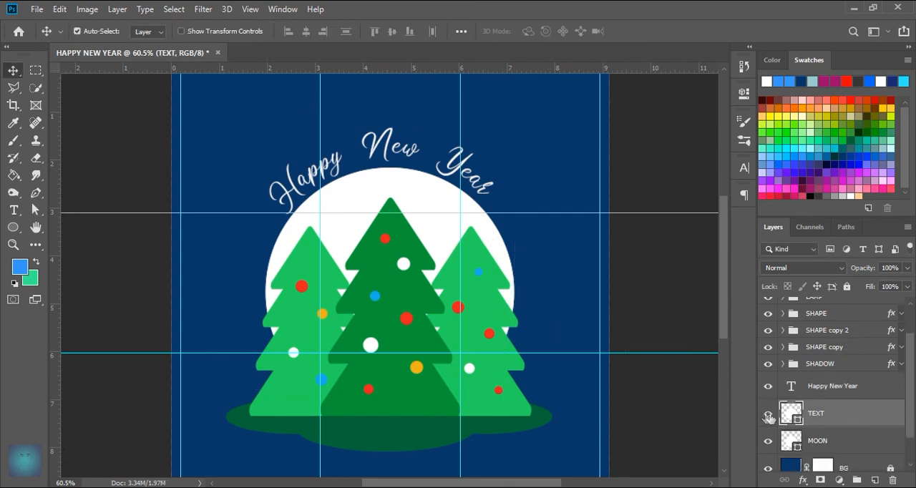
pyautogui.rightClick(850, 420)
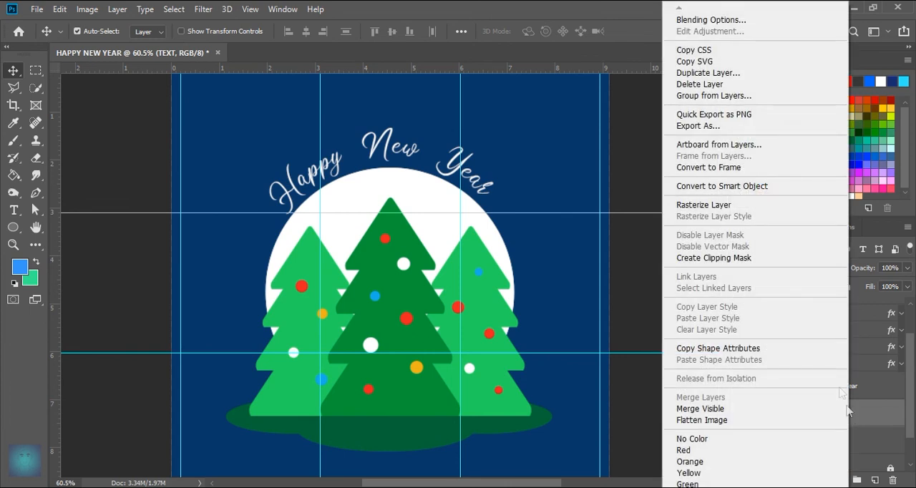
pyautogui.click(738, 188)
# Step: Apply a Gaussian Blur with a 50-pixel radius to the TEXT layer to make a glow around the moon
pyautogui.click(203, 10)
pyautogui.moveTo(308, 162)
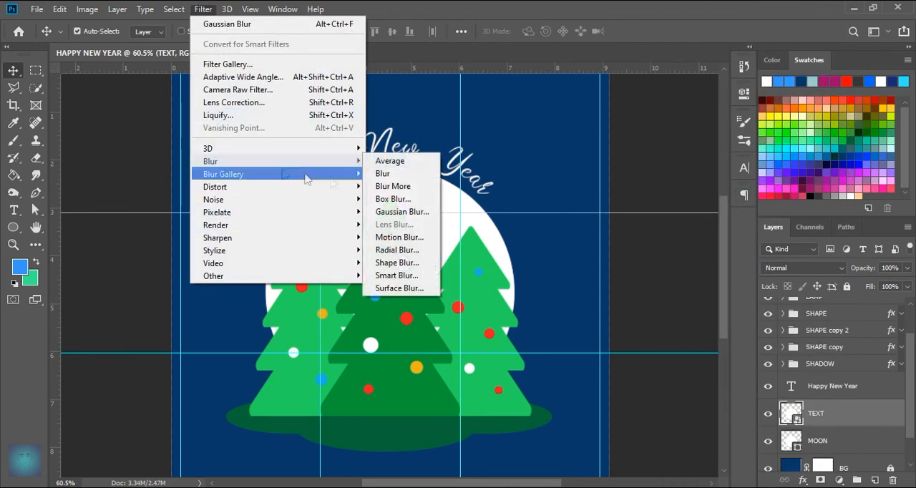
pyautogui.click(402, 212)
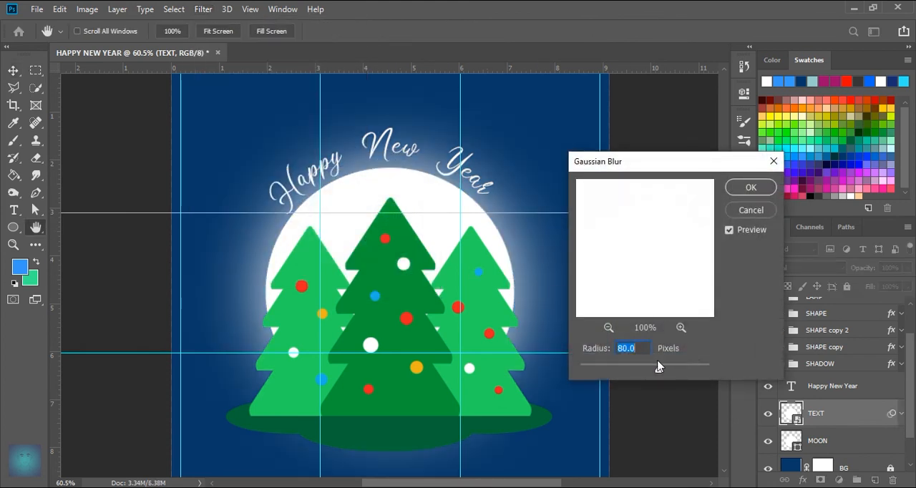
pyautogui.write('50')
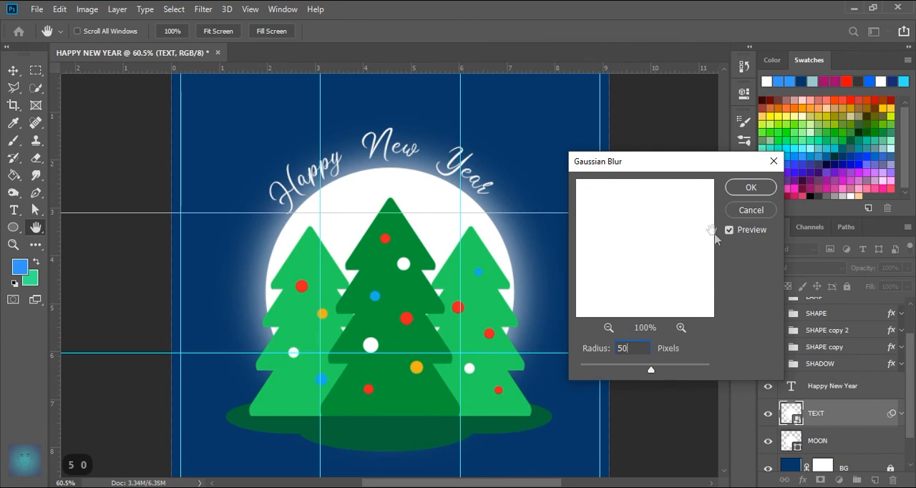
pyautogui.click(748, 189)
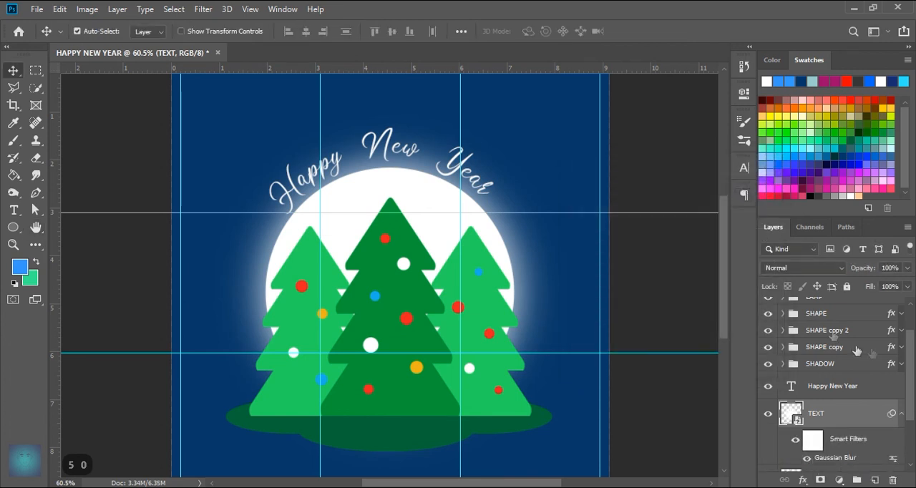
# Step: Lower the TEXT glow layer's opacity to 55% and collapse its smart filter list
pyautogui.moveTo(869, 267); pyautogui.dragTo(840, 268)
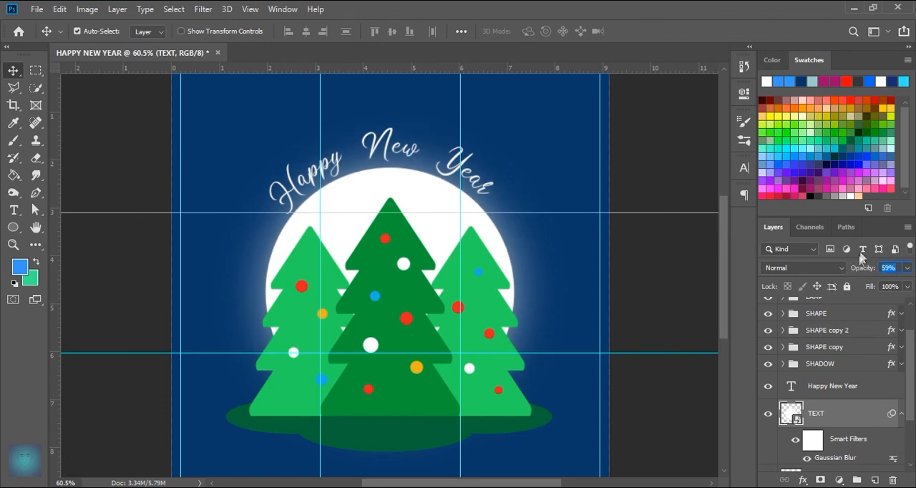
pyautogui.write('55')
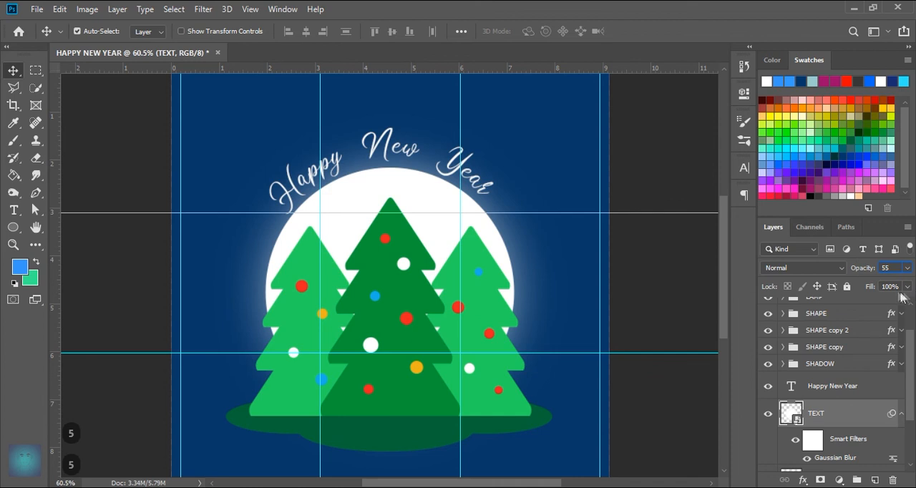
pyautogui.press('Return')
pyautogui.scroll(-1, 864, 411)
pyautogui.click(902, 397)
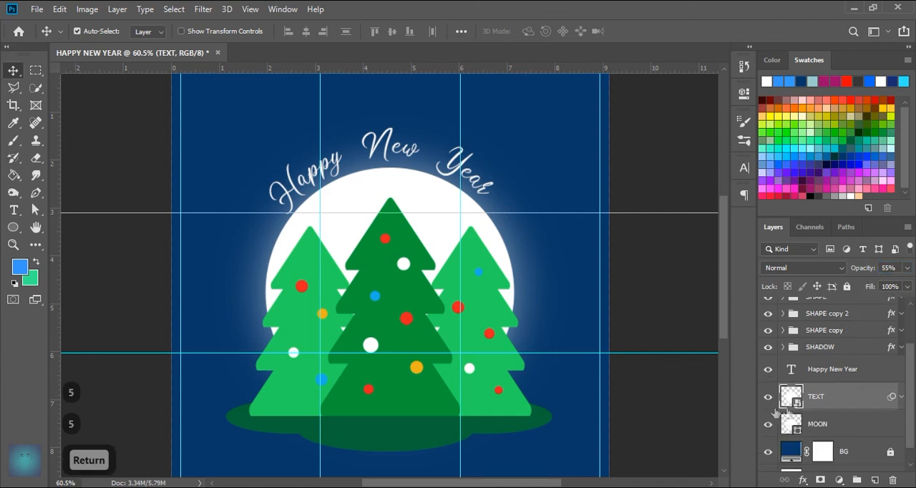
# Step: Add a layer mask to the TEXT layer and brush black over the glow beneath the trees' ground
pyautogui.scroll(-2, 465, 332)
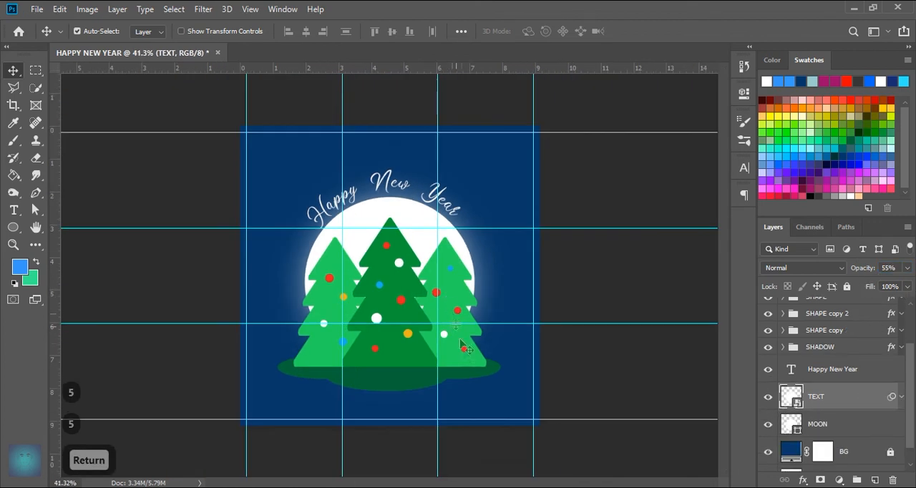
pyautogui.click(821, 479)
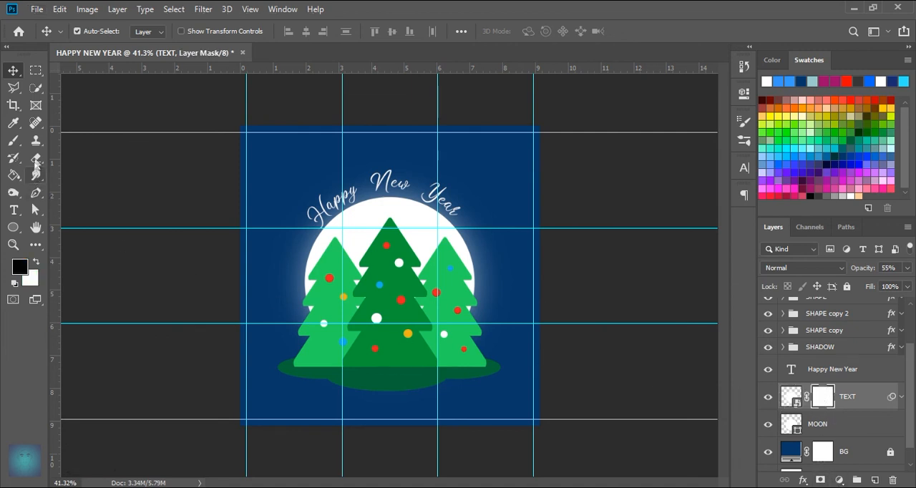
pyautogui.click(13, 140)
pyautogui.moveTo(399, 344); pyautogui.dragTo(382, 351)
pyautogui.moveTo(387, 371)
pyautogui.mouseDown()
pyautogui.moveTo(344, 389)
pyautogui.moveTo(448, 386)
pyautogui.mouseUp()
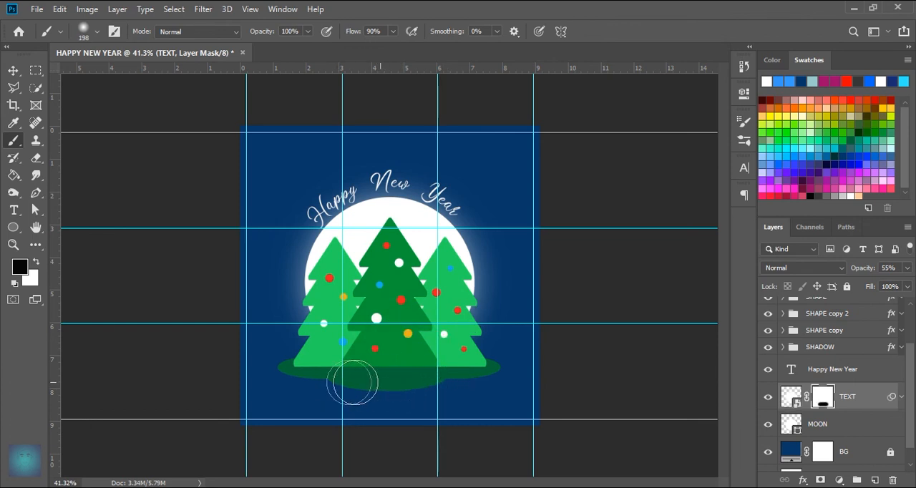
pyautogui.scroll(1, 415, 331)
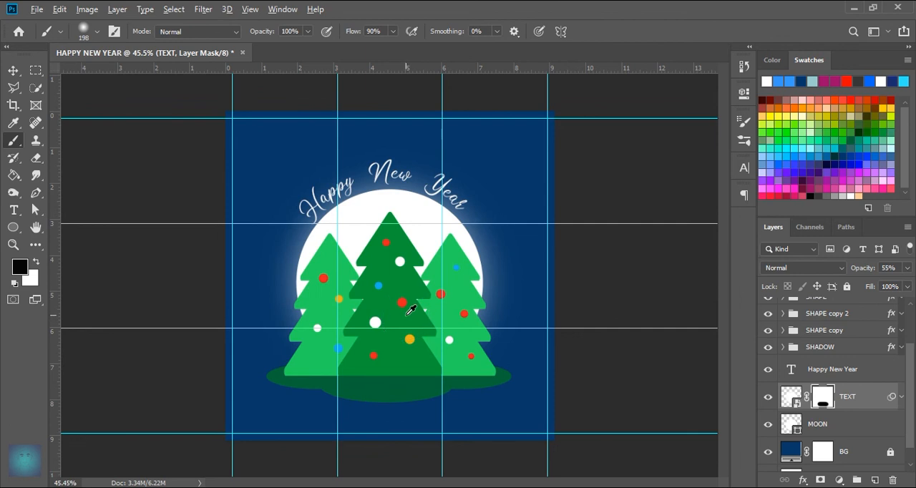
# Step: Unlock the BG layer and change its solid fill to the blue swatch 006699
pyautogui.scroll(-1, 863, 445)
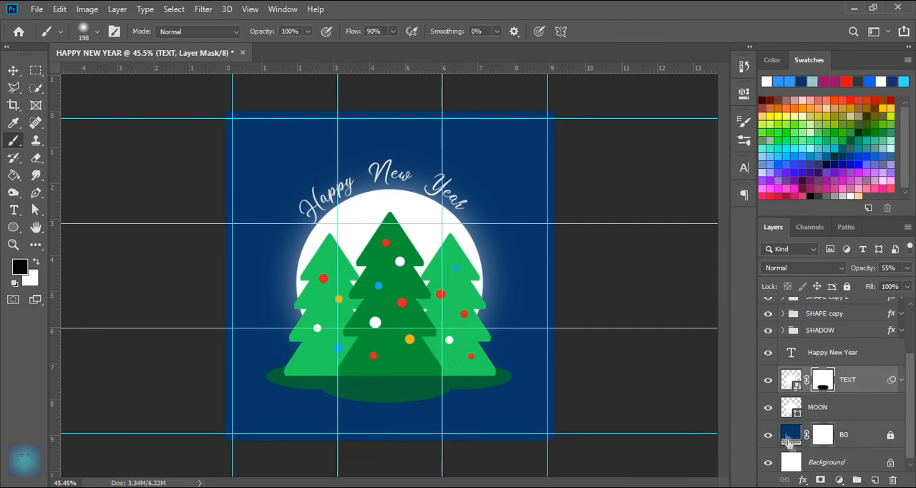
pyautogui.click(792, 442)
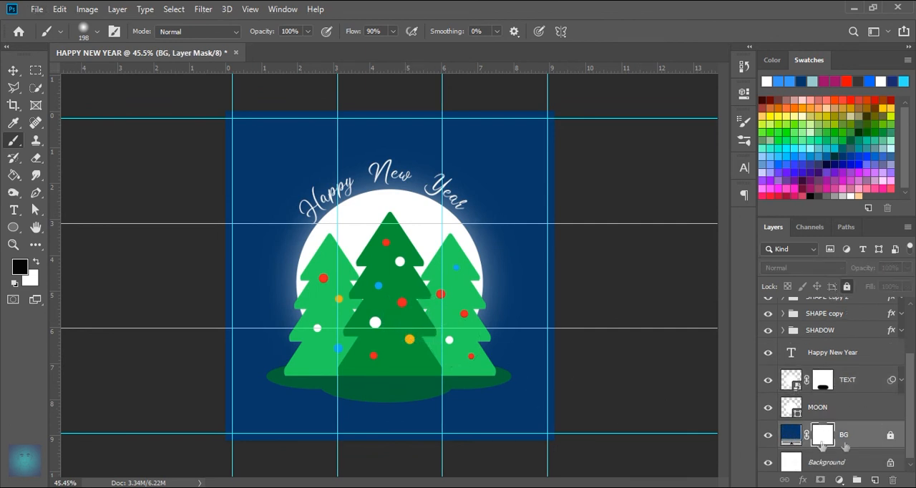
pyautogui.click(892, 436)
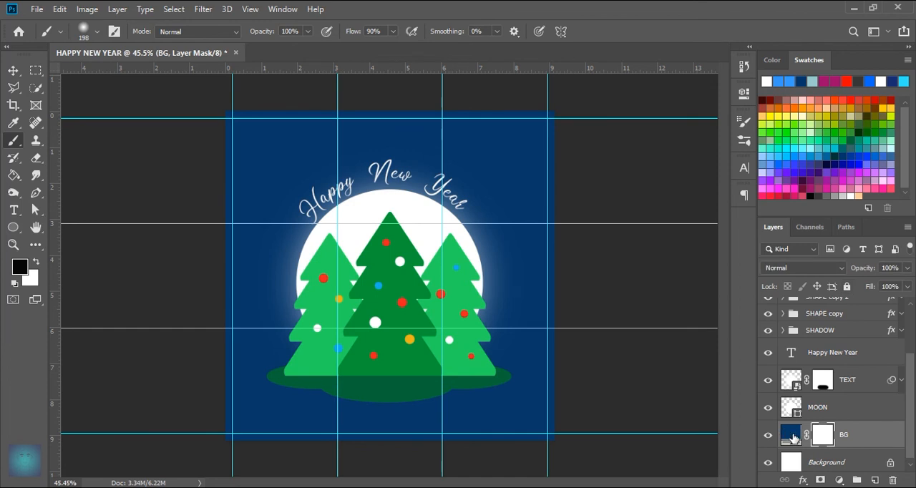
pyautogui.doubleClick(791, 434)
pyautogui.moveTo(722, 358)
pyautogui.mouseDown()
pyautogui.moveTo(725, 328)
pyautogui.moveTo(700, 330)
pyautogui.mouseUp()
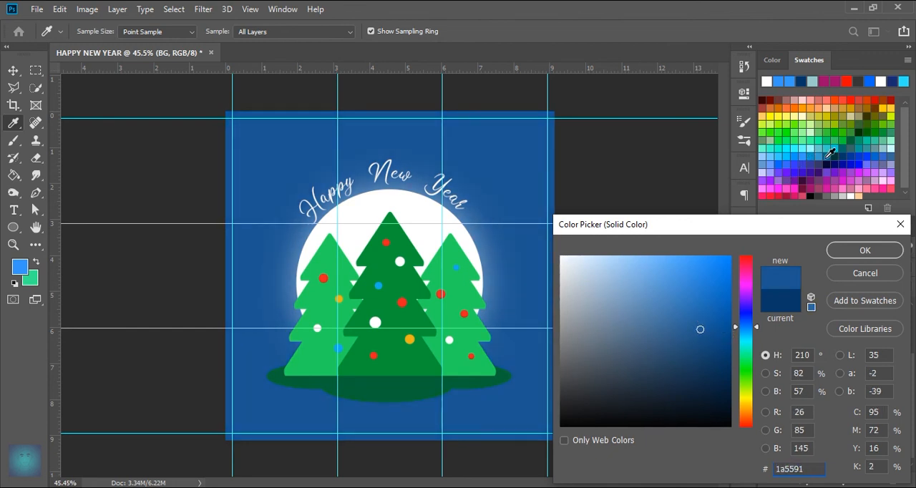
pyautogui.click(828, 157)
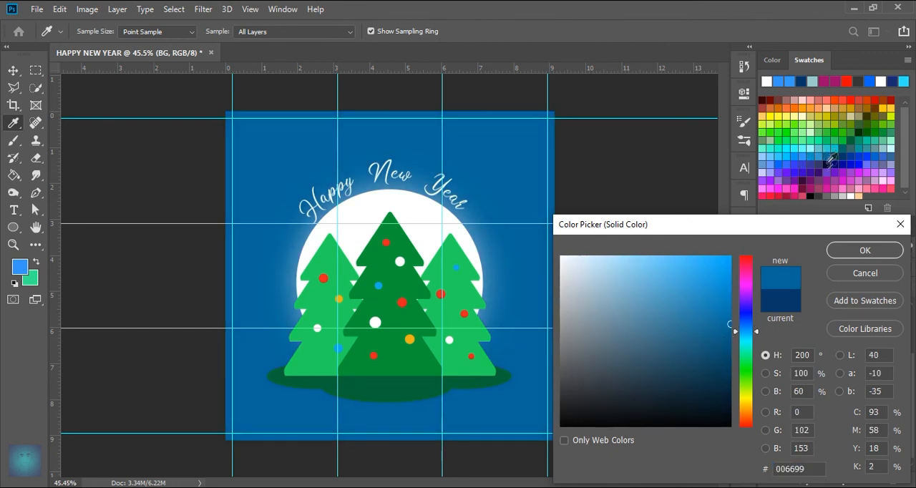
pyautogui.click(865, 250)
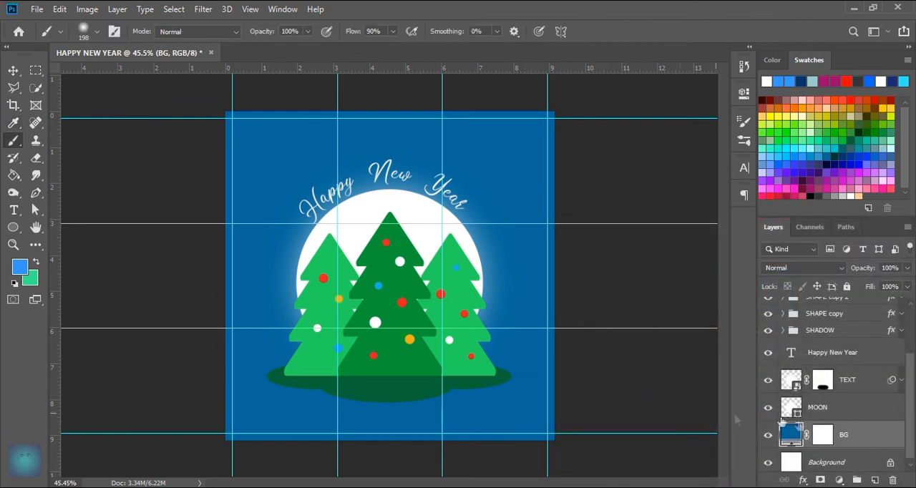
# Step: Hide and reshow the TEXT layer to compare the moon with and without its glow
pyautogui.click(901, 382)
pyautogui.click(901, 382)
pyautogui.scroll(1, 836, 429)
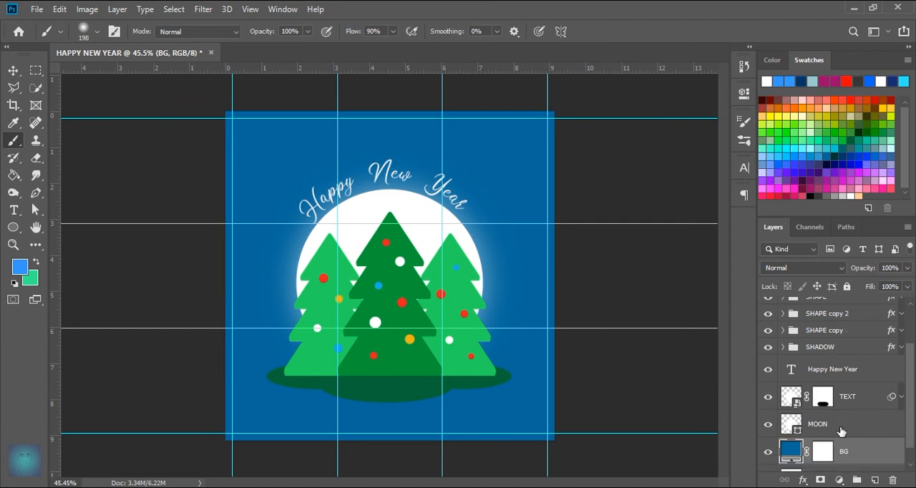
pyautogui.click(771, 396)
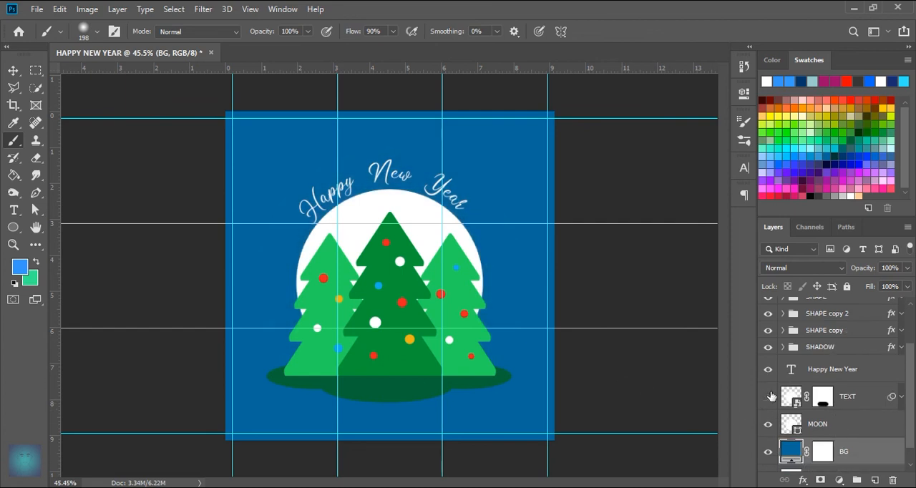
pyautogui.click(770, 397)
# Step: Group all layers from MOON up to LAMP copy 2 into one group above BG
pyautogui.click(851, 426)
pyautogui.press('v')
pyautogui.scroll(4, 852, 427)
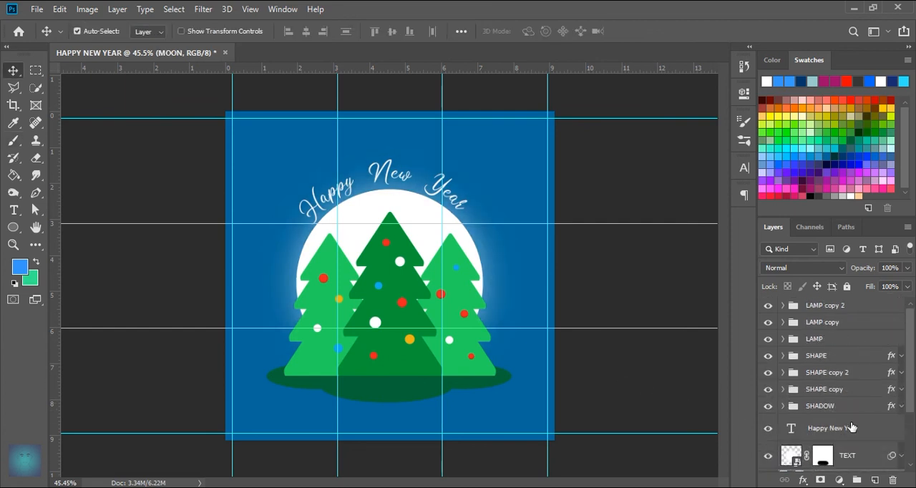
pyautogui.keyDown('shift'); pyautogui.click(851, 309); pyautogui.keyUp('shift')
pyautogui.scroll(-4, 857, 401)
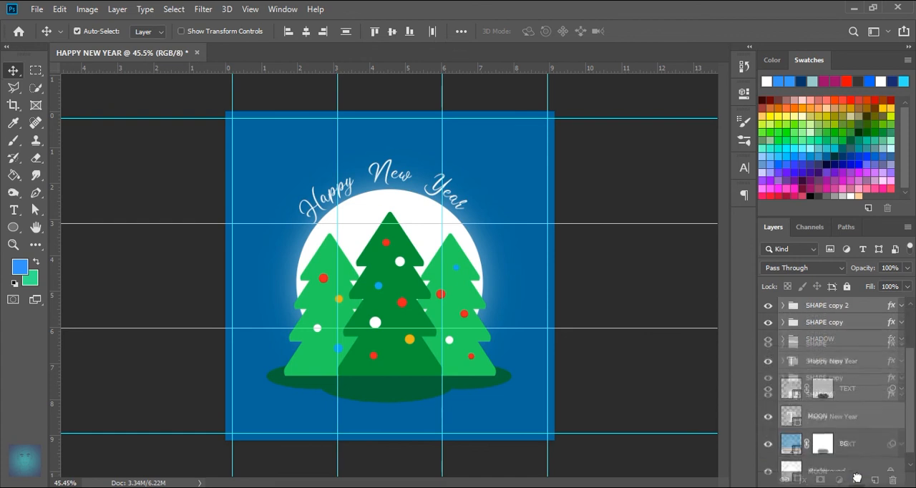
pyautogui.hotkey('ctrl', 'g')
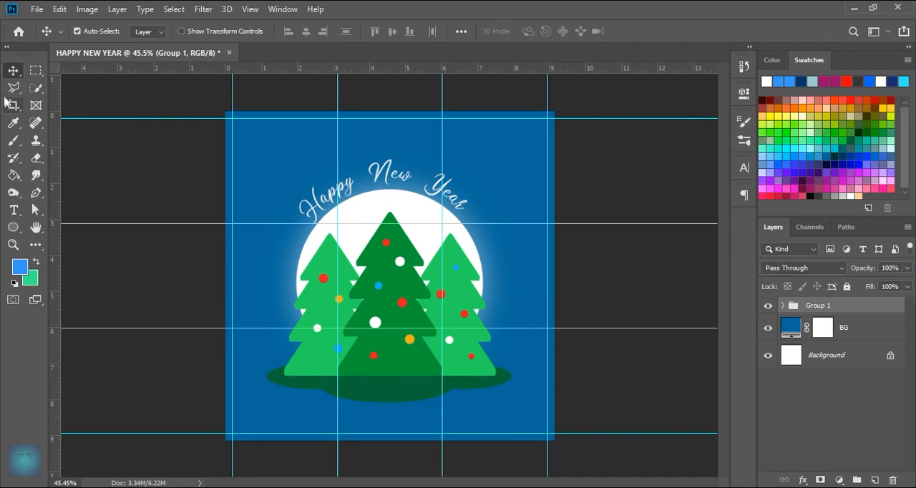
# Step: Centre the new artwork group horizontally and vertically on the canvas using a full-canvas selection, and deselect
pyautogui.click(35, 70)
pyautogui.moveTo(226, 112); pyautogui.dragTo(583, 458)
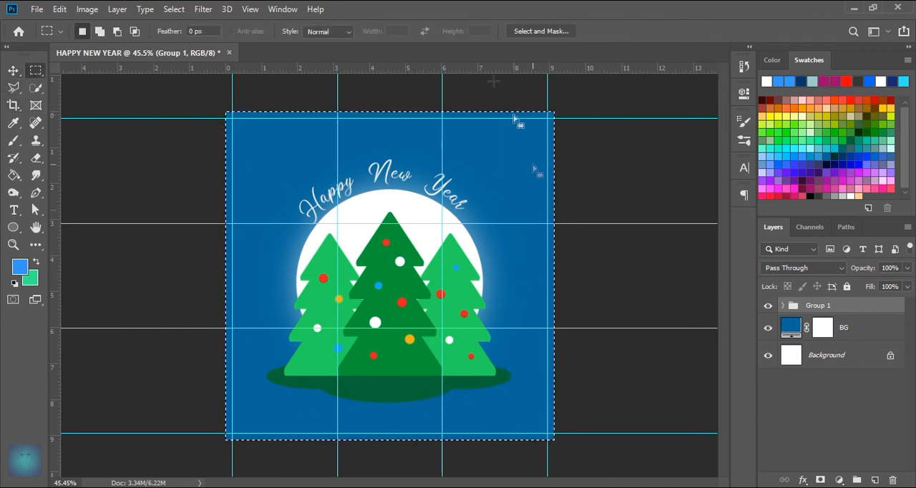
pyautogui.click(13, 71)
pyautogui.click(306, 32)
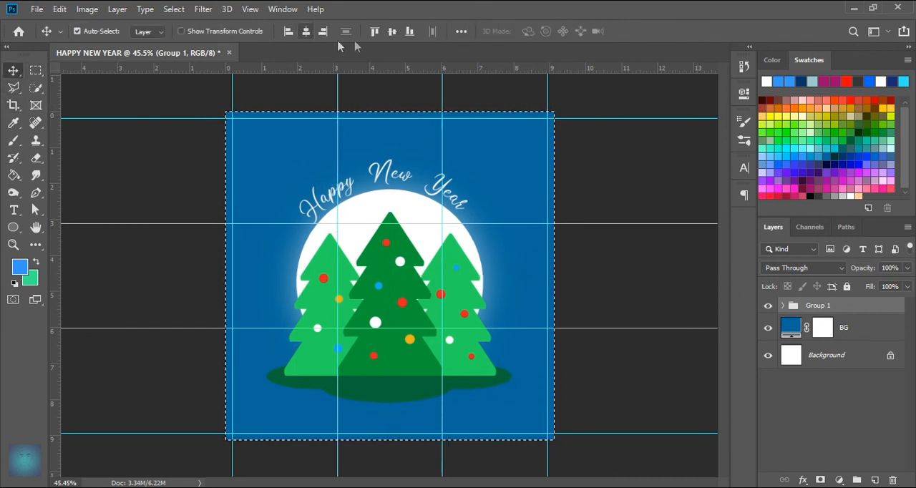
pyautogui.click(392, 32)
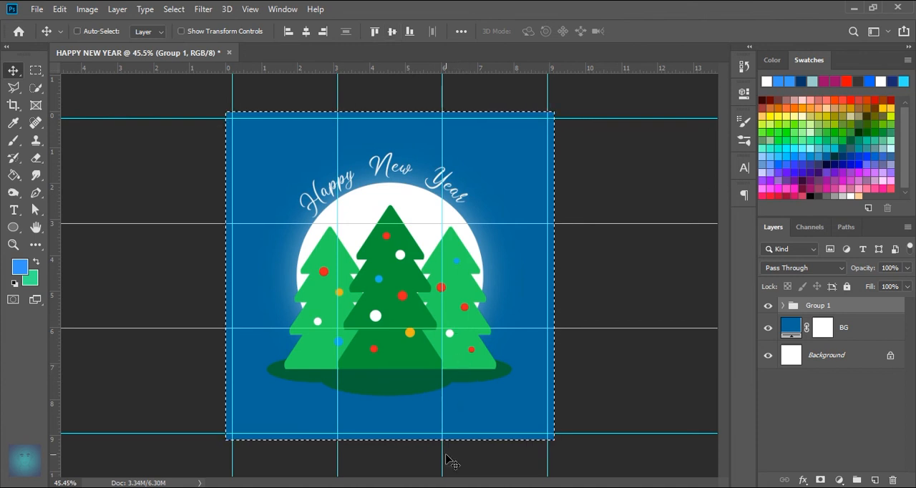
pyautogui.hotkey('ctrl', 'd')
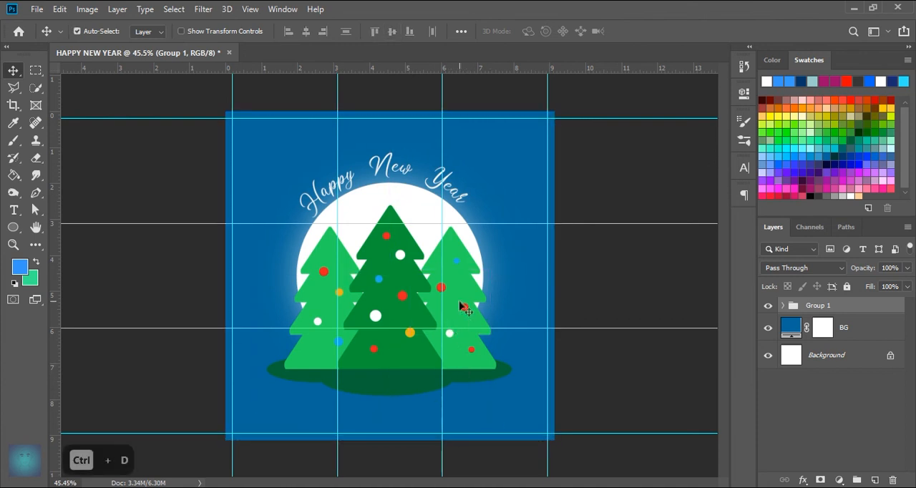